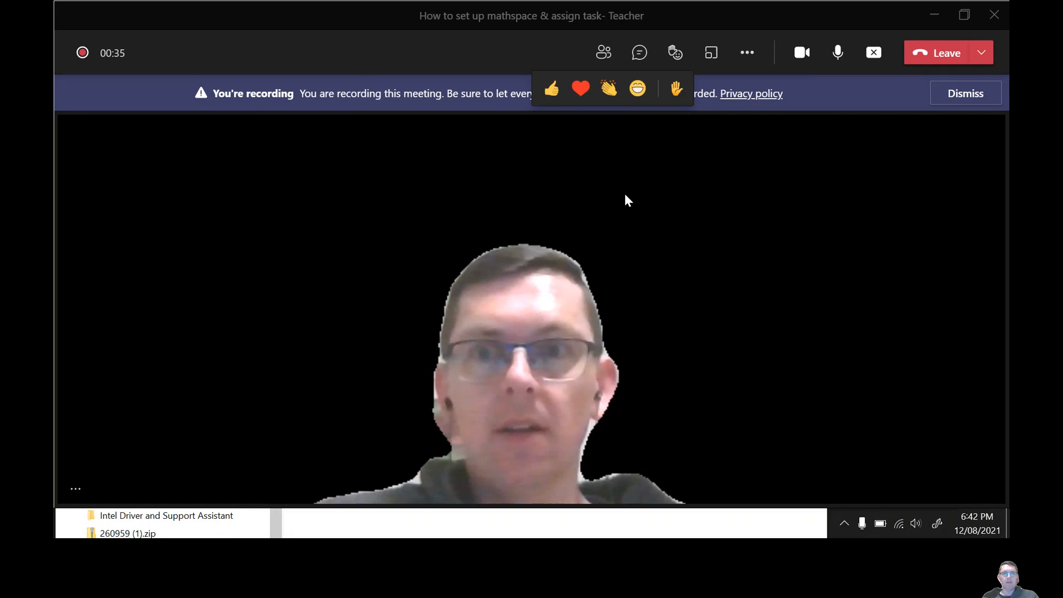
# - Switch to Mathspace in the browser and open the Classes page
pyautogui.hotkey('alt', 'Tab')
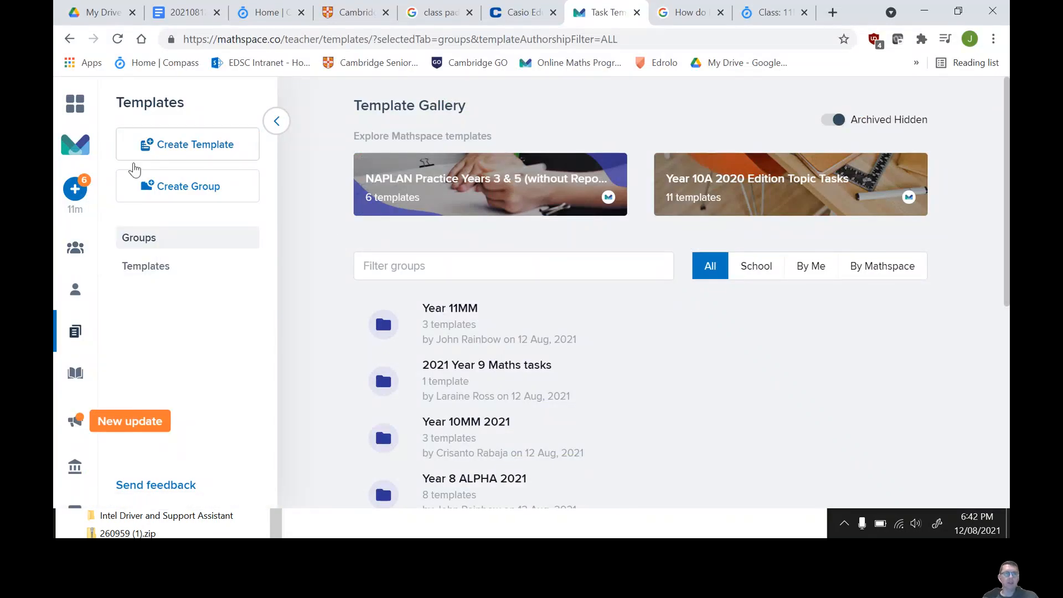
pyautogui.click(277, 122)
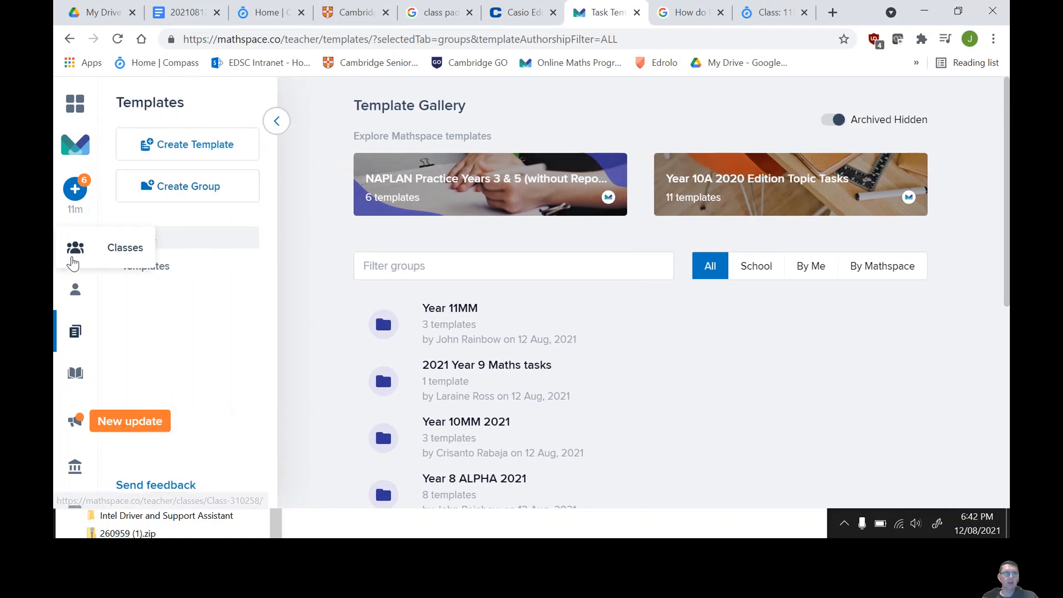
pyautogui.click(75, 246)
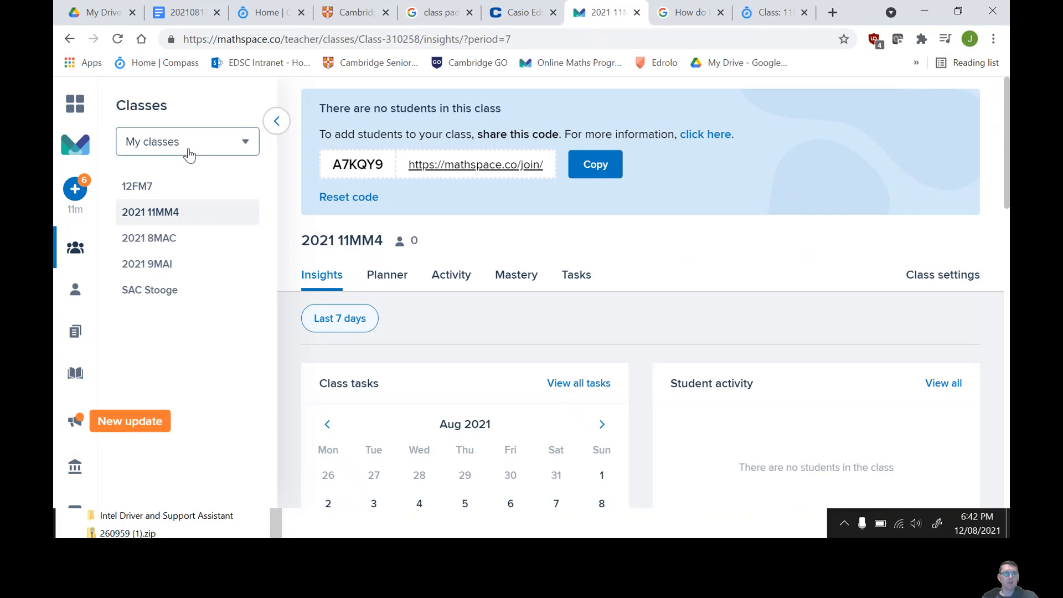
# - Start creating a new class named 2021 11MM3
pyautogui.click(198, 147)
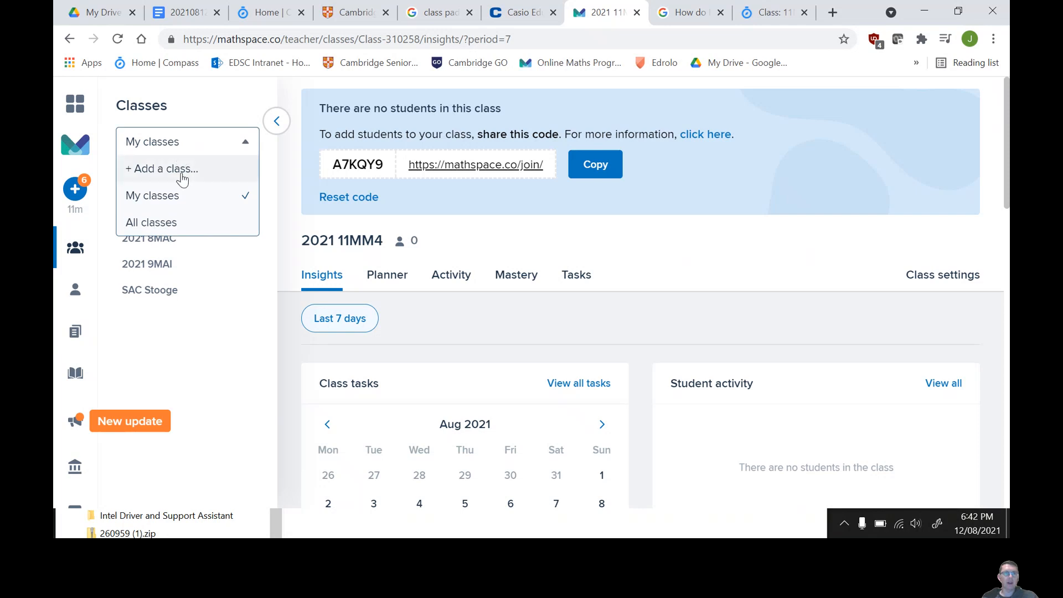
pyautogui.click(185, 175)
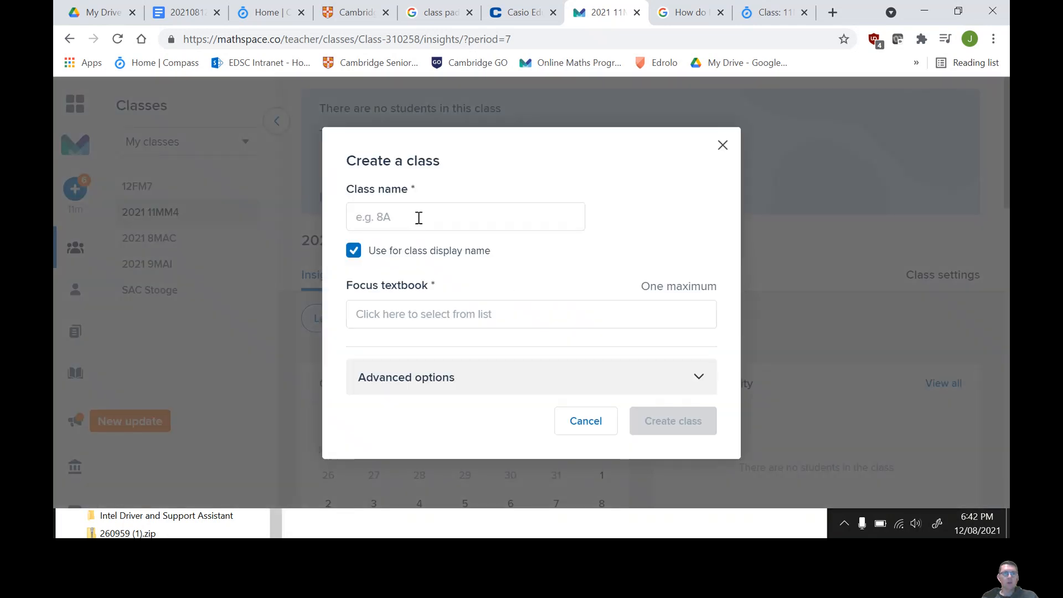
pyautogui.click(419, 217)
pyautogui.write('2021 11MM3')
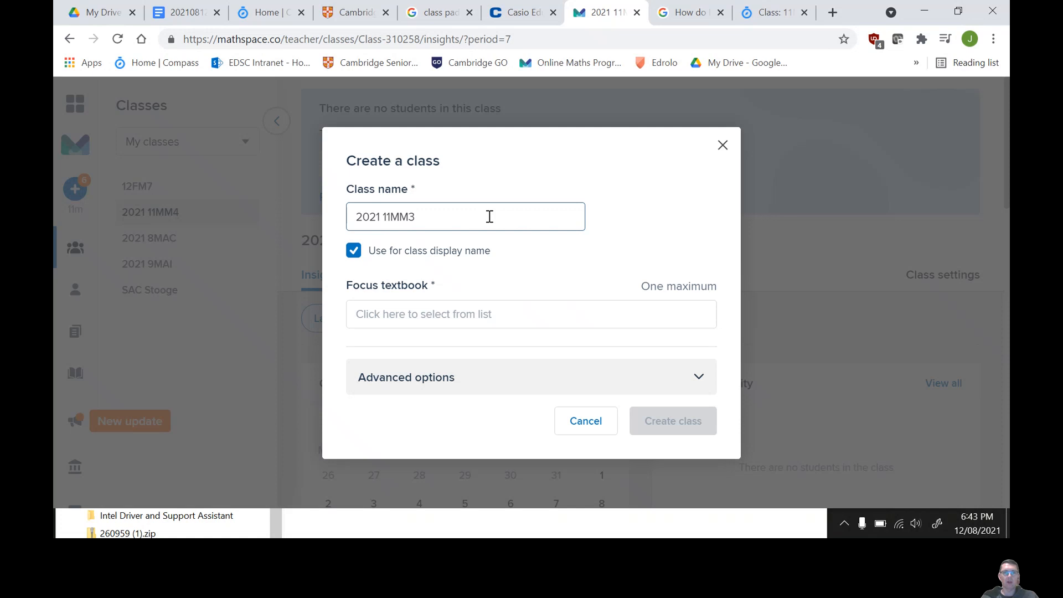
# - Reveal the new class's advanced options and turn off showing the leaderboard to students
pyautogui.click(602, 380)
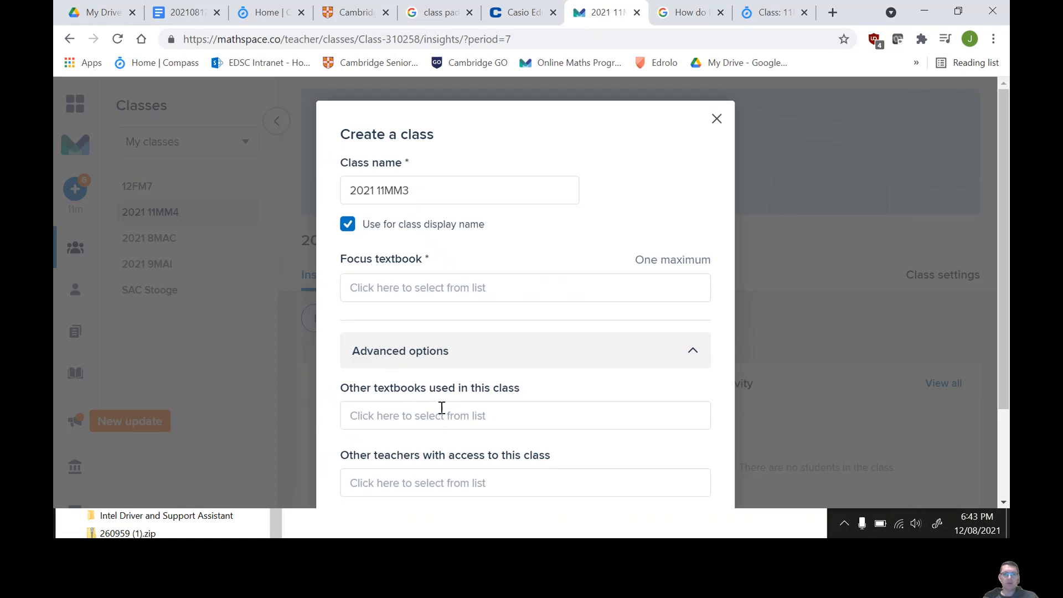
pyautogui.scroll(-2, 441, 408)
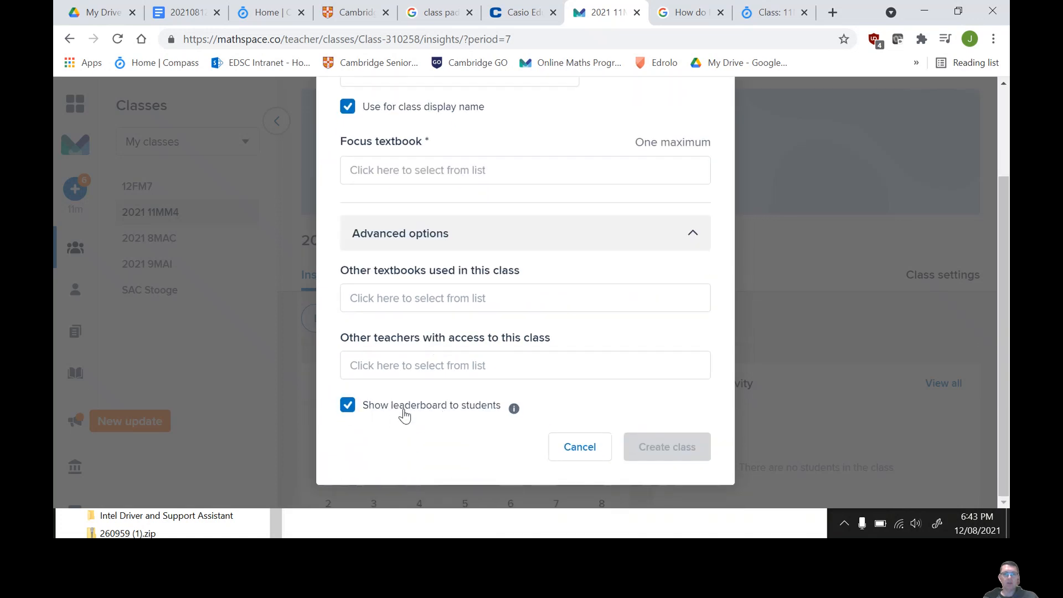
pyautogui.click(534, 170)
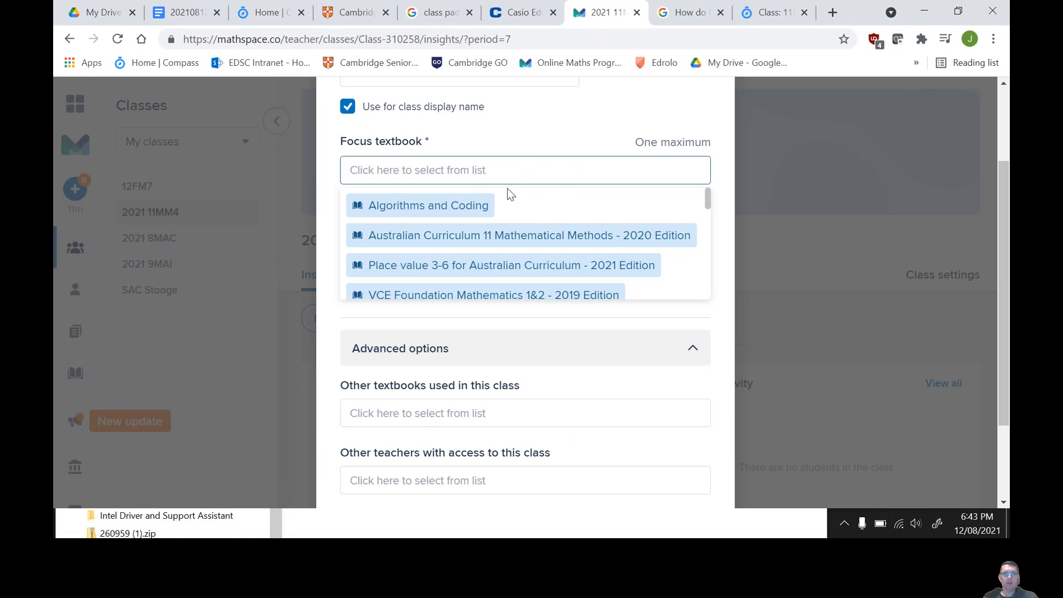
pyautogui.scroll(-3, 507, 192)
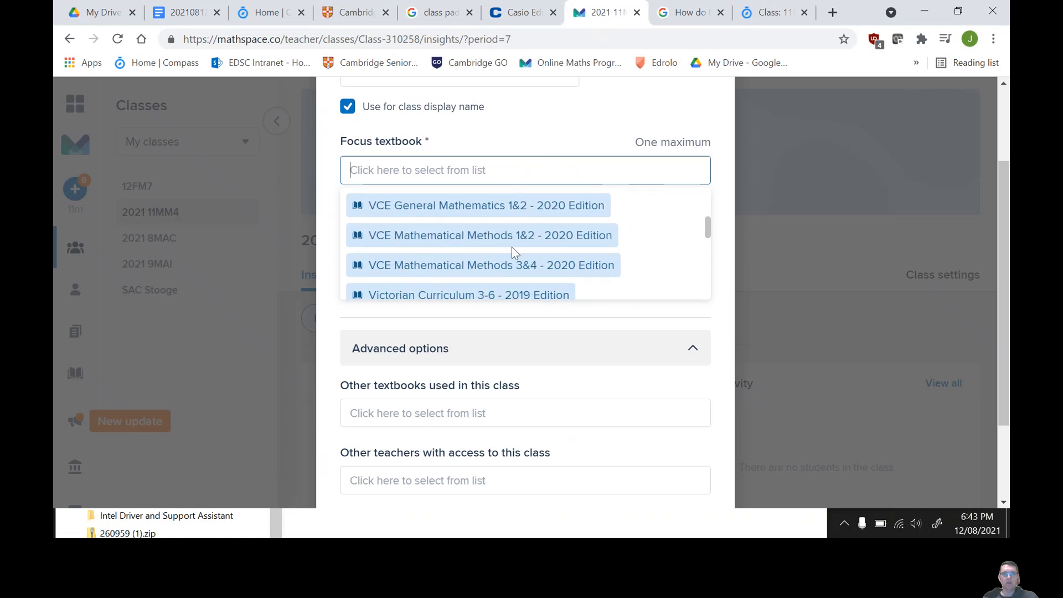
pyautogui.scroll(-3, 498, 249)
pyautogui.scroll(-3, 470, 243)
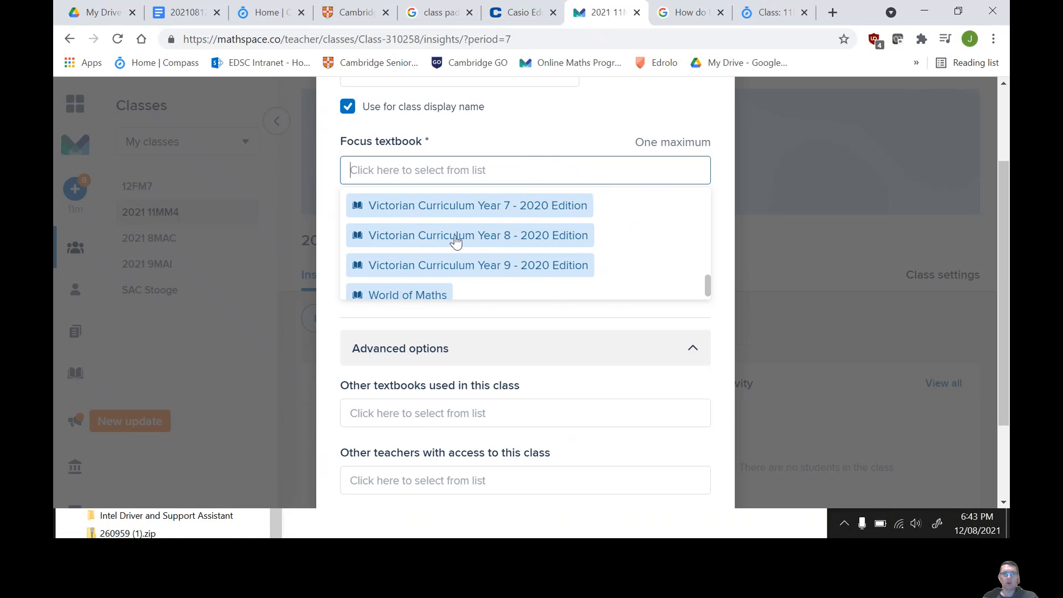
pyautogui.click(356, 324)
pyautogui.click(350, 404)
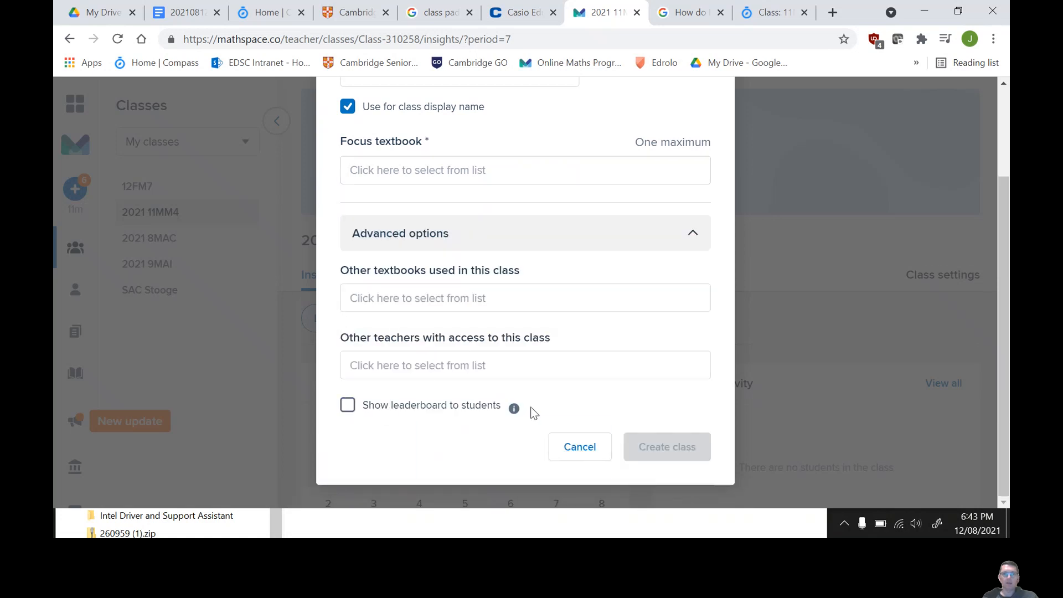
# - Choose VCE Mathematical Methods 1&2 - 2020 Edition as the focus textbook, and cancel creating the class
pyautogui.moveTo(514, 409)
pyautogui.scroll(3, 548, 305)
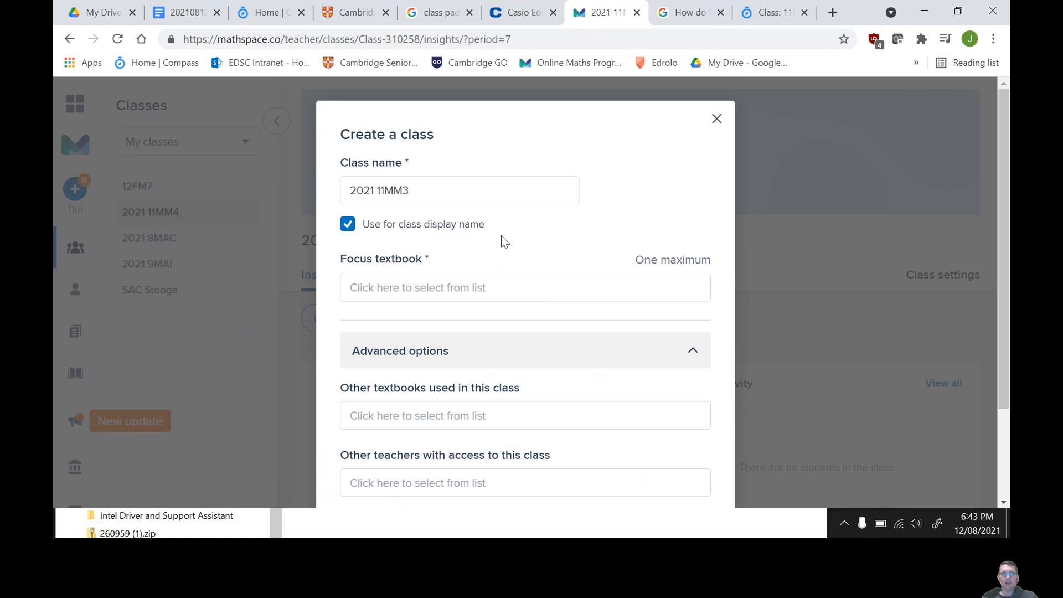
pyautogui.scroll(-2, 609, 421)
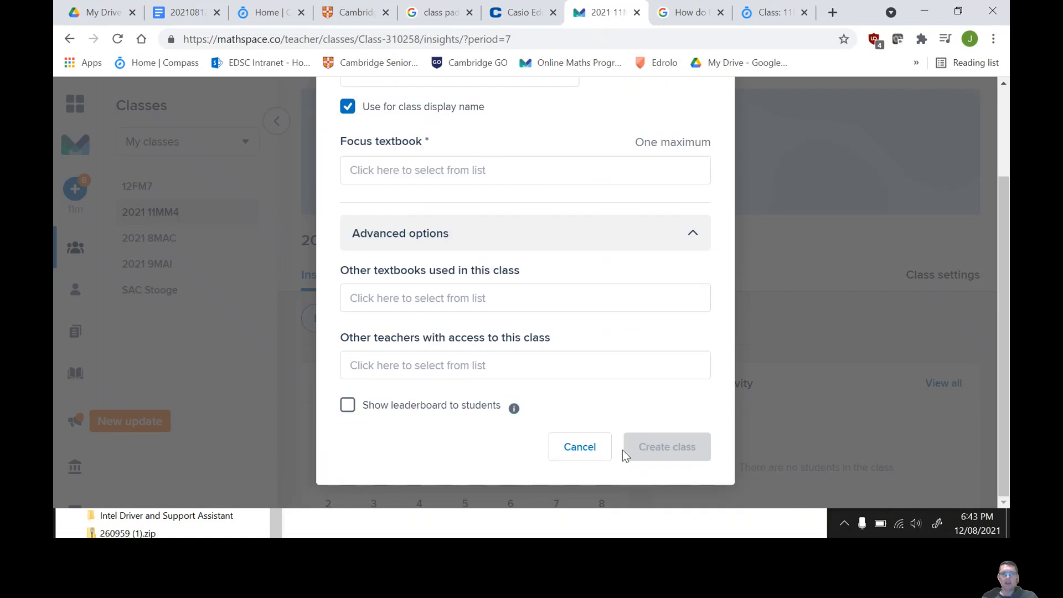
pyautogui.click(474, 176)
pyautogui.scroll(-3, 490, 233)
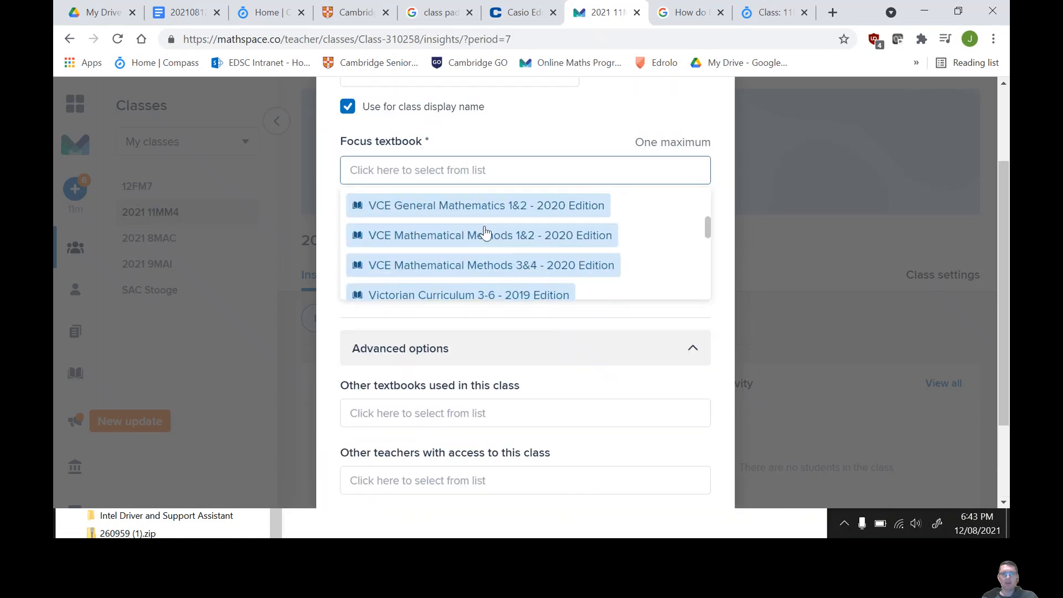
pyautogui.click(485, 236)
pyautogui.scroll(-3, 631, 399)
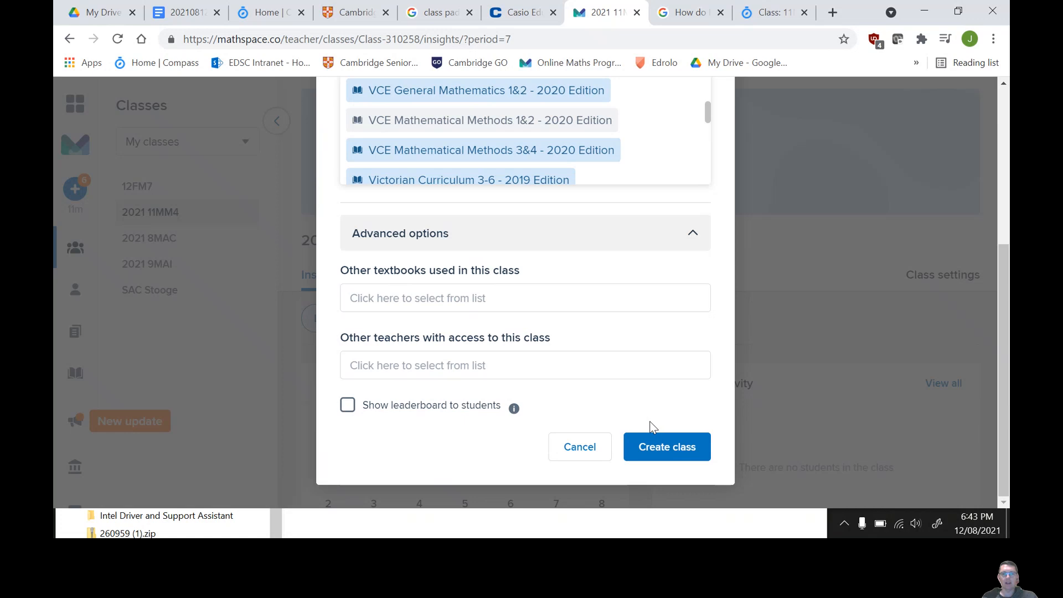
pyautogui.click(590, 449)
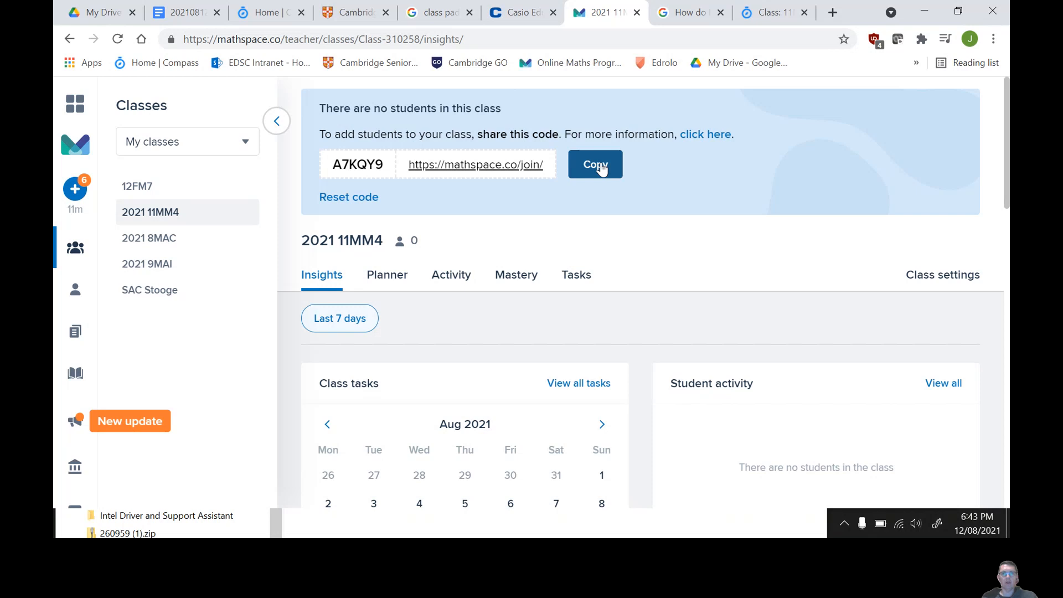
# - Copy the 2021 11MM4 join link and switch to Compass to open the 11MM4 session on Friday 13 August at 02:25 PM
pyautogui.click(601, 169)
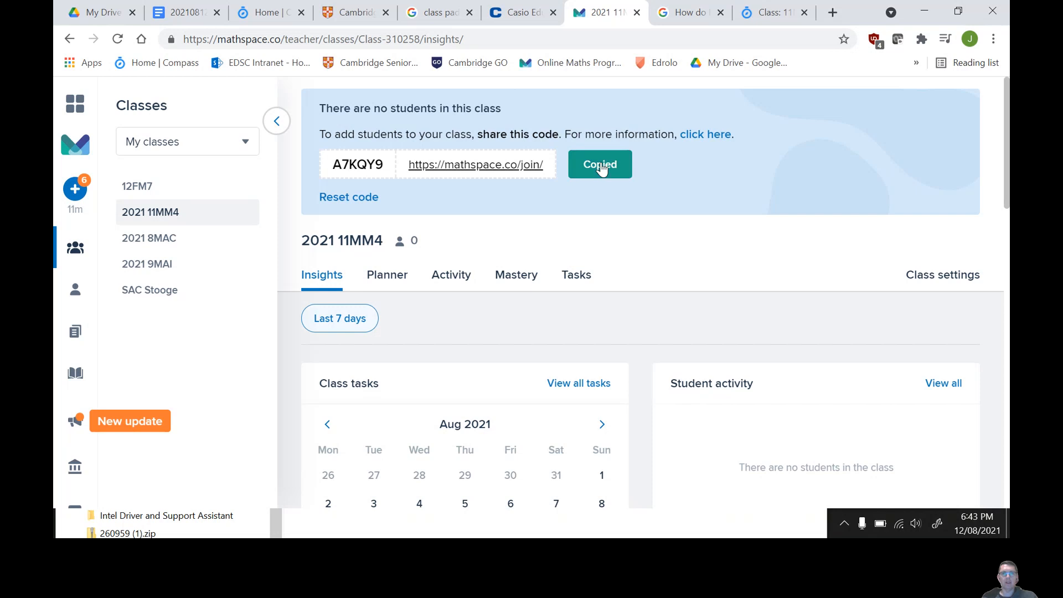
pyautogui.click(280, 17)
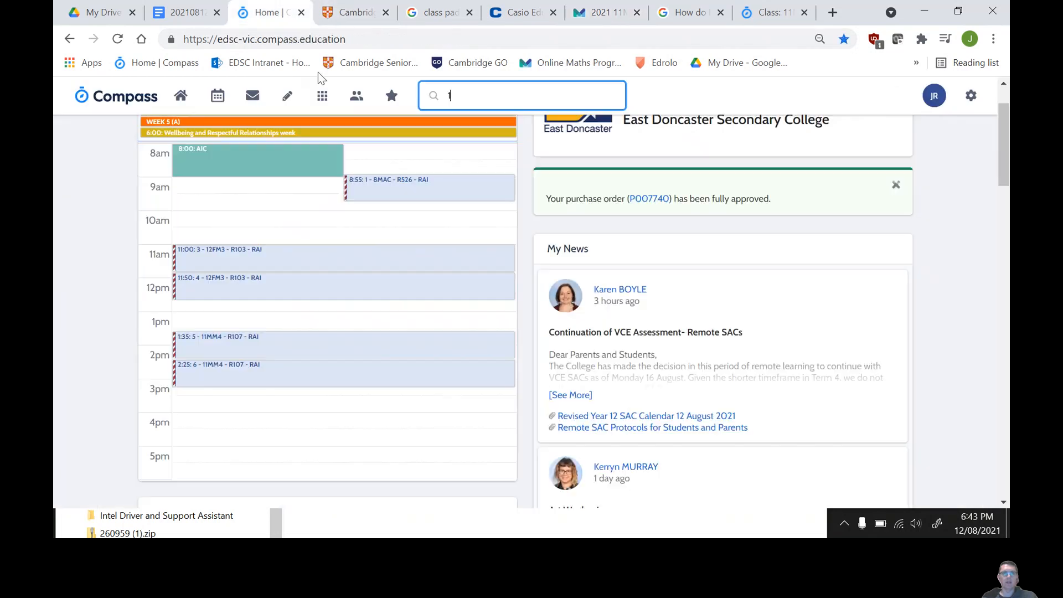
pyautogui.click(273, 370)
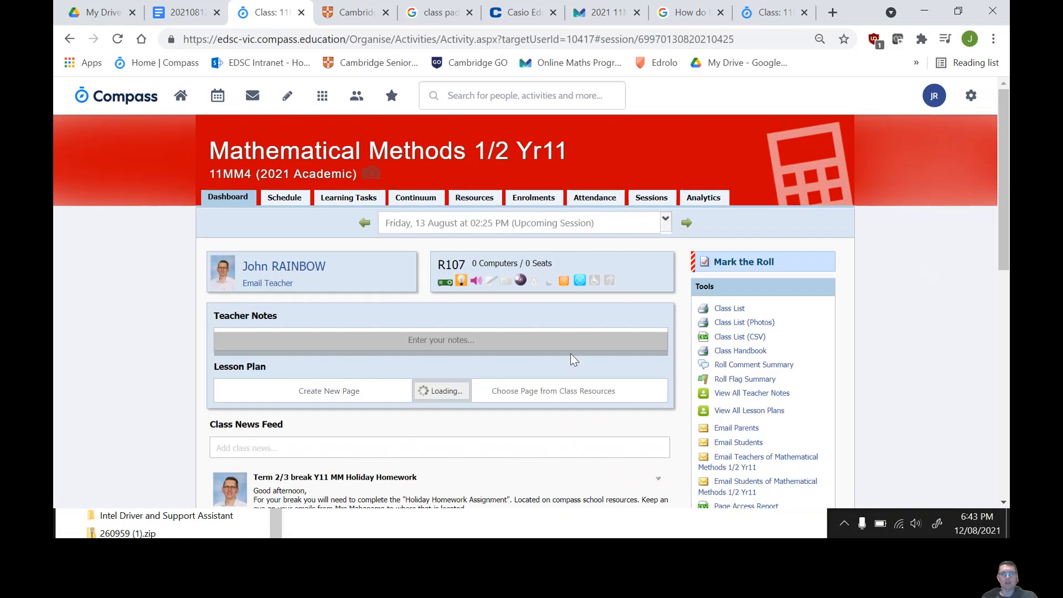
# - Paste the copied join link into a new lesson plan page for 11MM4, and discard the page
pyautogui.click(366, 394)
pyautogui.scroll(-1, 437, 283)
pyautogui.hotkey('ctrl', 'v')
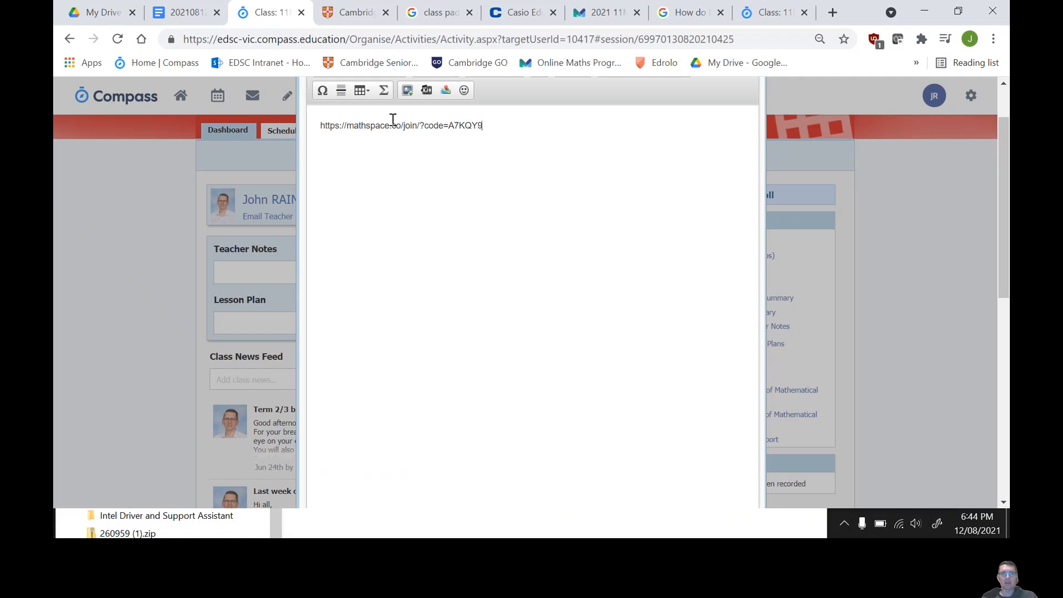
pyautogui.scroll(-3, 657, 221)
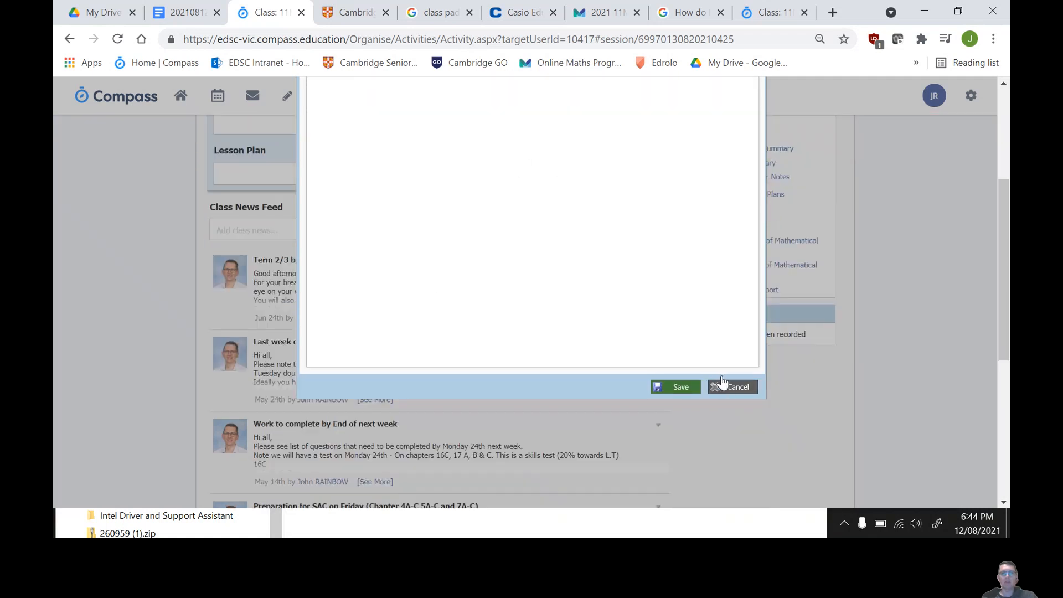
pyautogui.click(722, 382)
pyautogui.hotkey('alt', 'Tab')
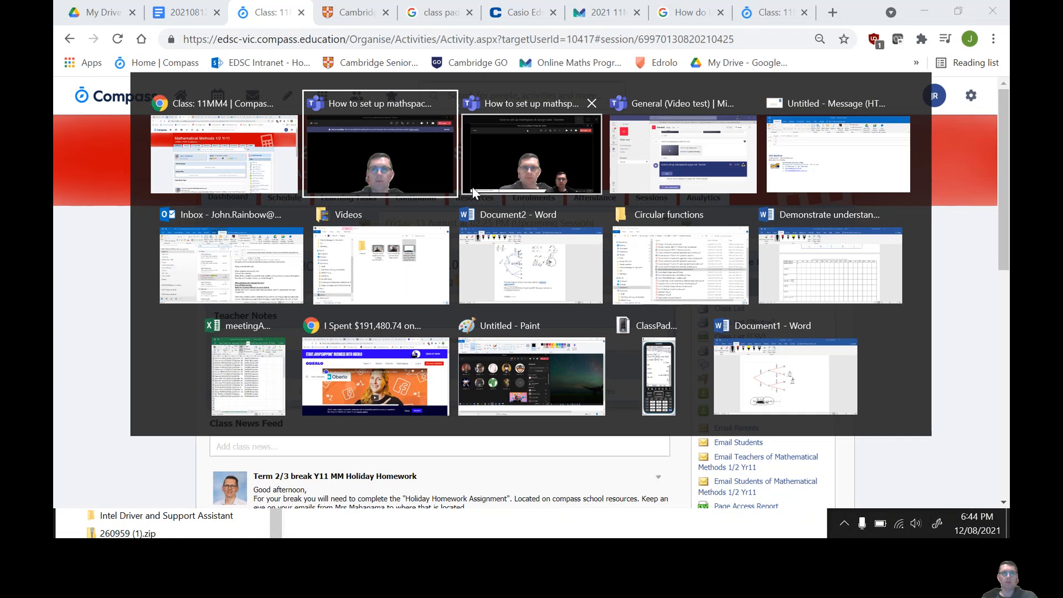
pyautogui.hotkey('alt', 'Tab')
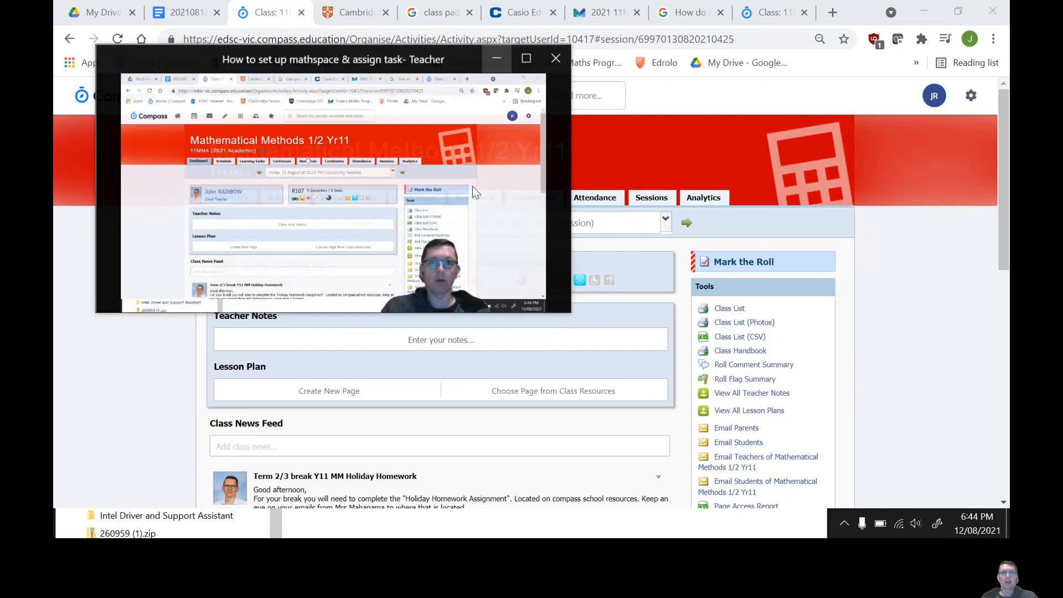
pyautogui.hotkey('alt', 'Tab')
pyautogui.click(487, 54)
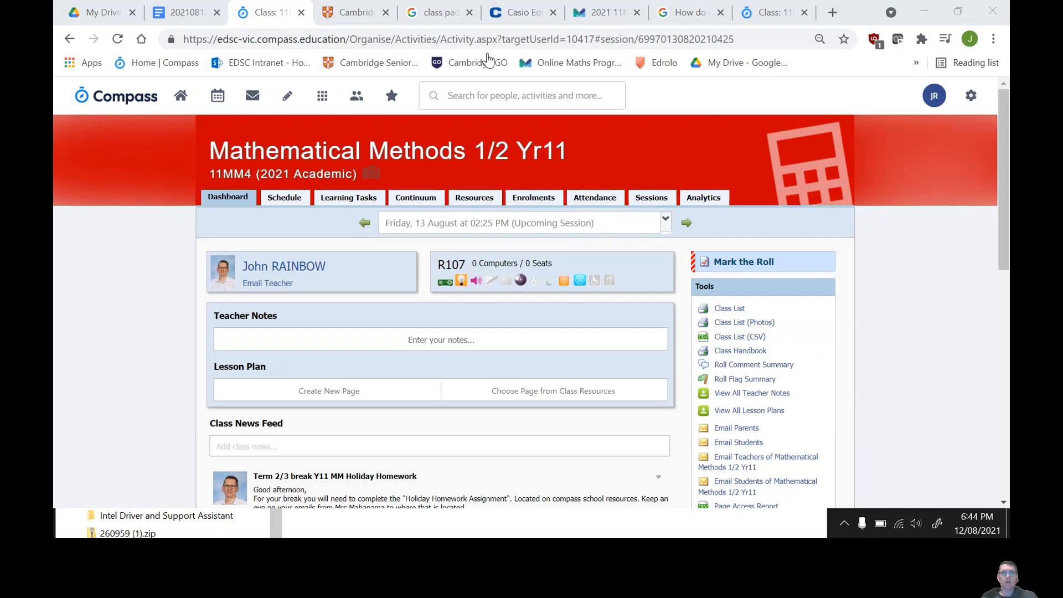
# - Return to Mathspace and view the join code of class 2021 8MAC from its class settings
pyautogui.click(606, 12)
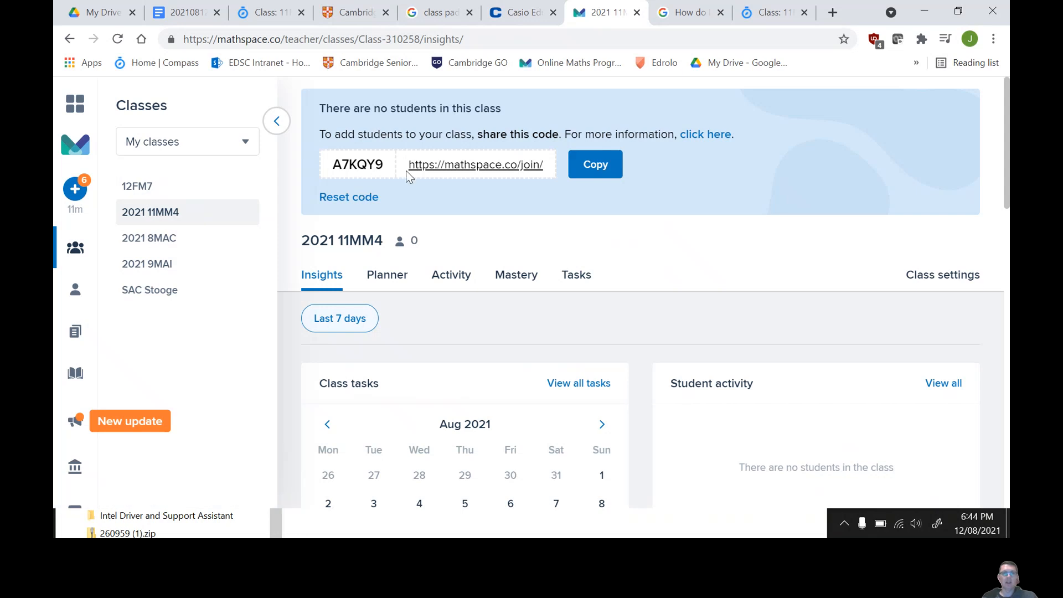
pyautogui.click(183, 238)
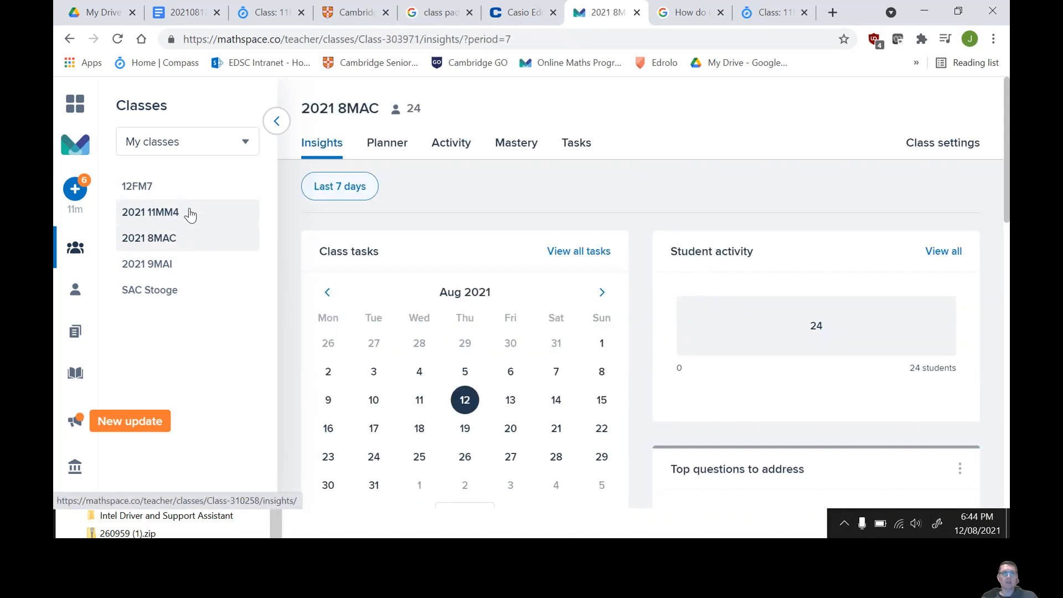
pyautogui.click(941, 143)
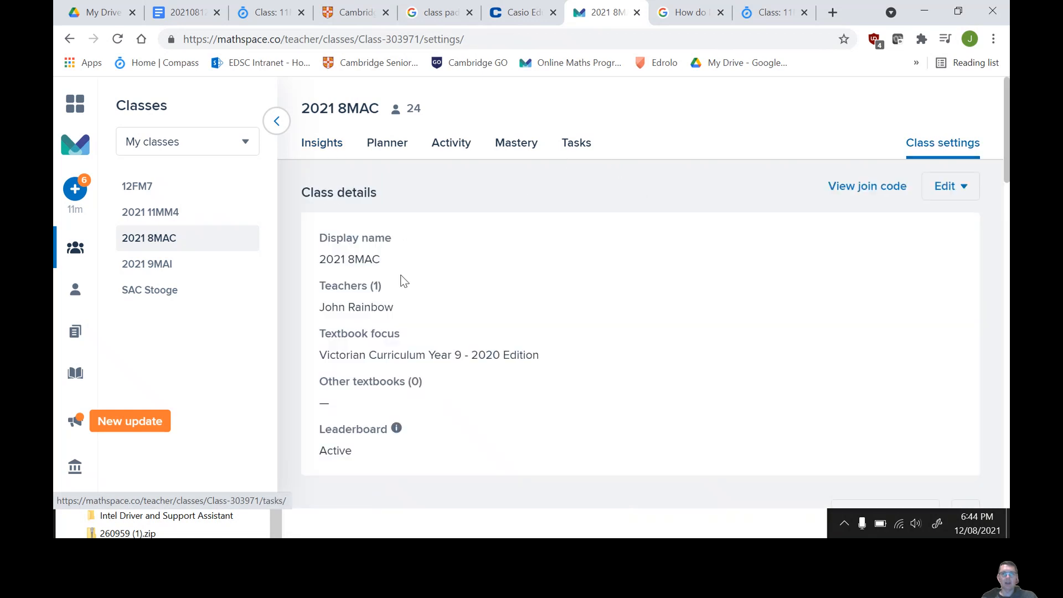
pyautogui.scroll(-1, 809, 234)
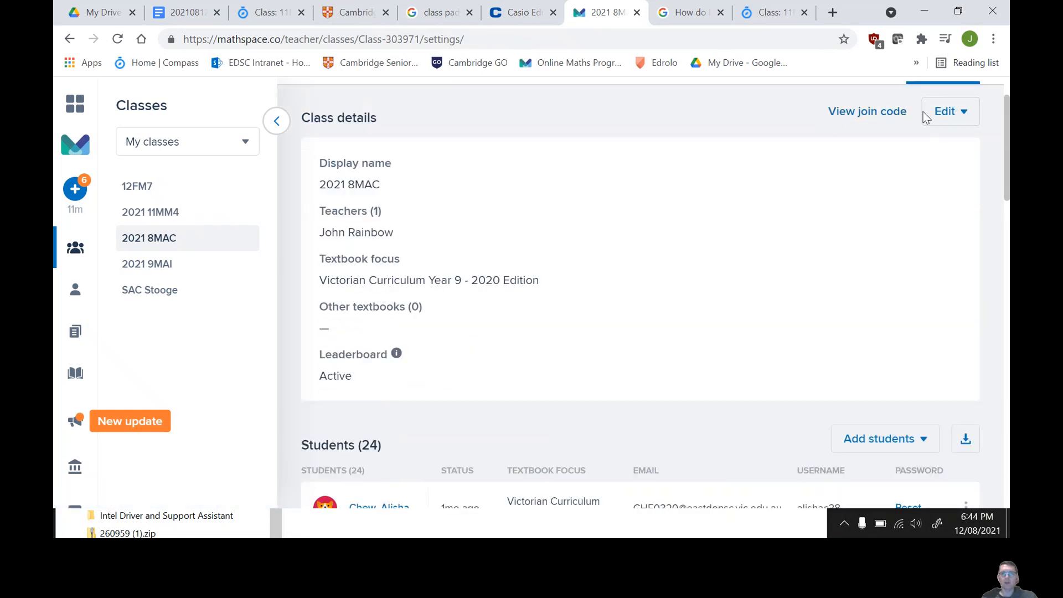
pyautogui.click(885, 112)
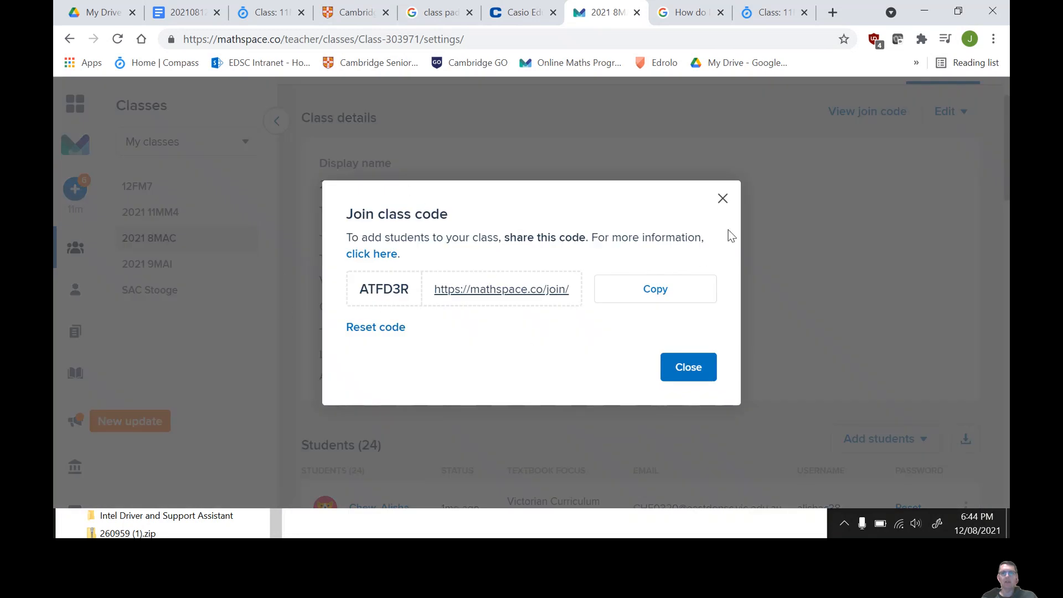
pyautogui.click(723, 200)
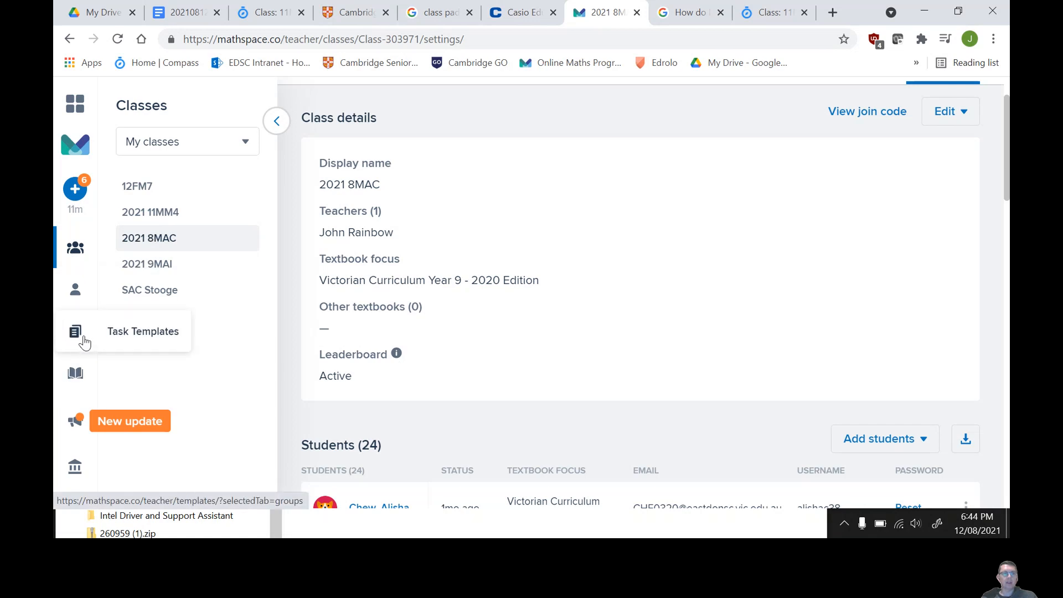
# - Open the task templates and filter the individual templates by School and By Me
pyautogui.click(77, 338)
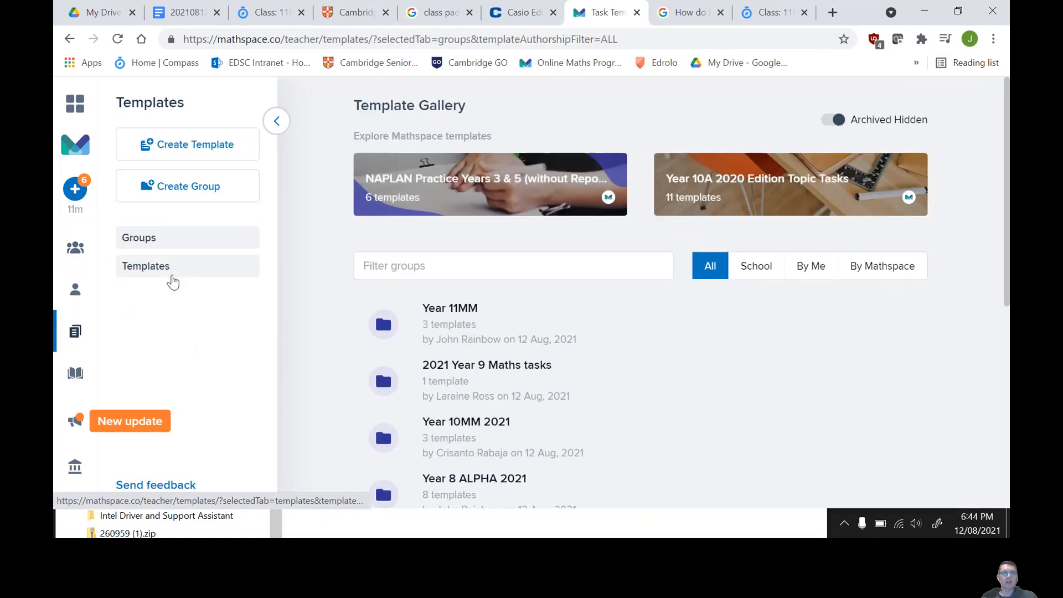
pyautogui.click(171, 274)
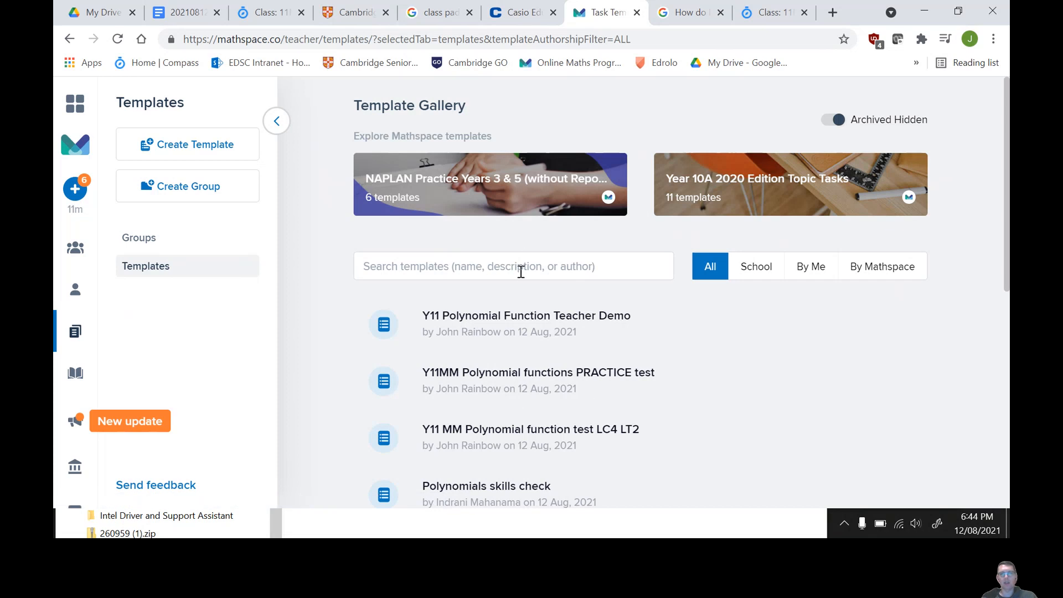
pyautogui.click(753, 269)
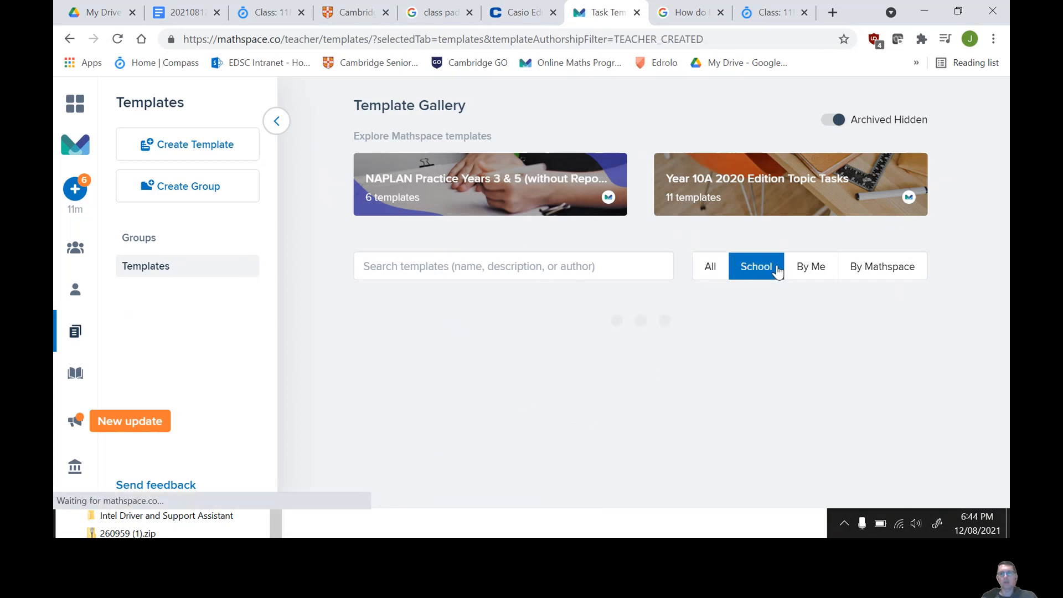
pyautogui.click(820, 272)
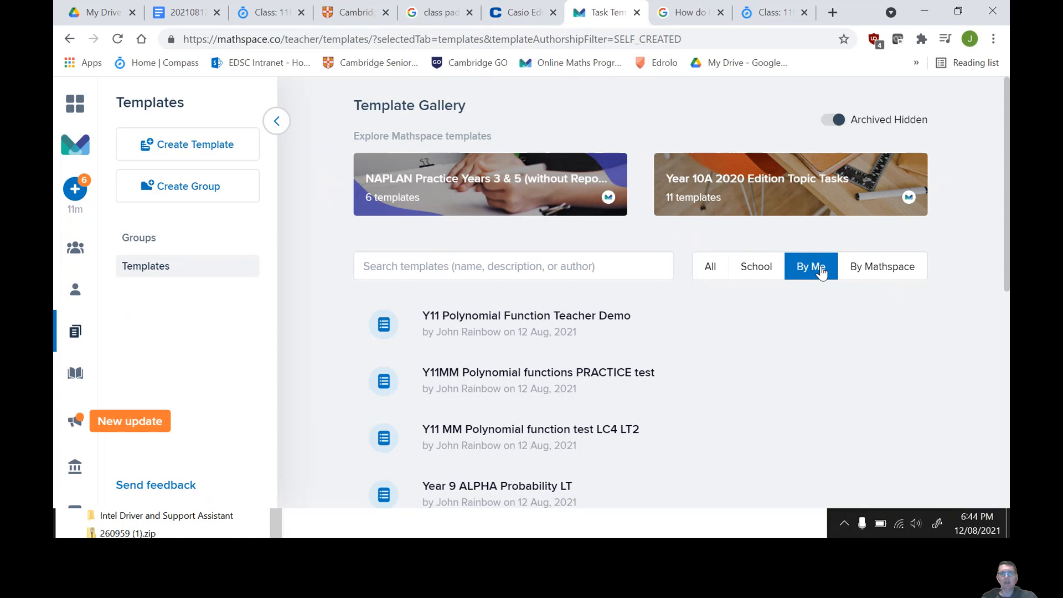
# - Filter the individual templates By Mathspace, return the filter to By Me, and browse the listed templates
pyautogui.click(873, 275)
pyautogui.click(810, 270)
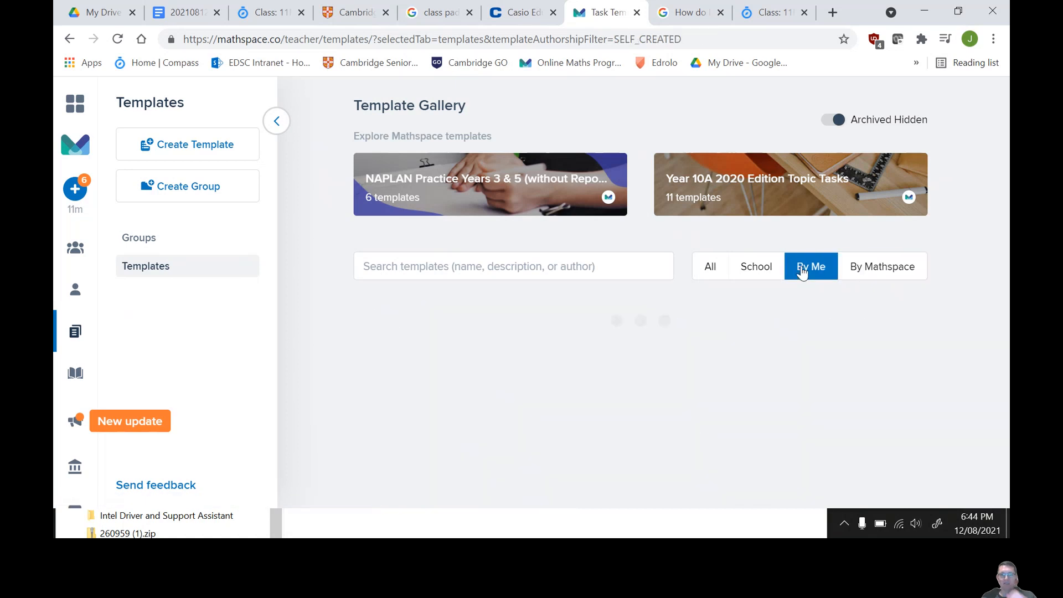
pyautogui.scroll(-4, 526, 329)
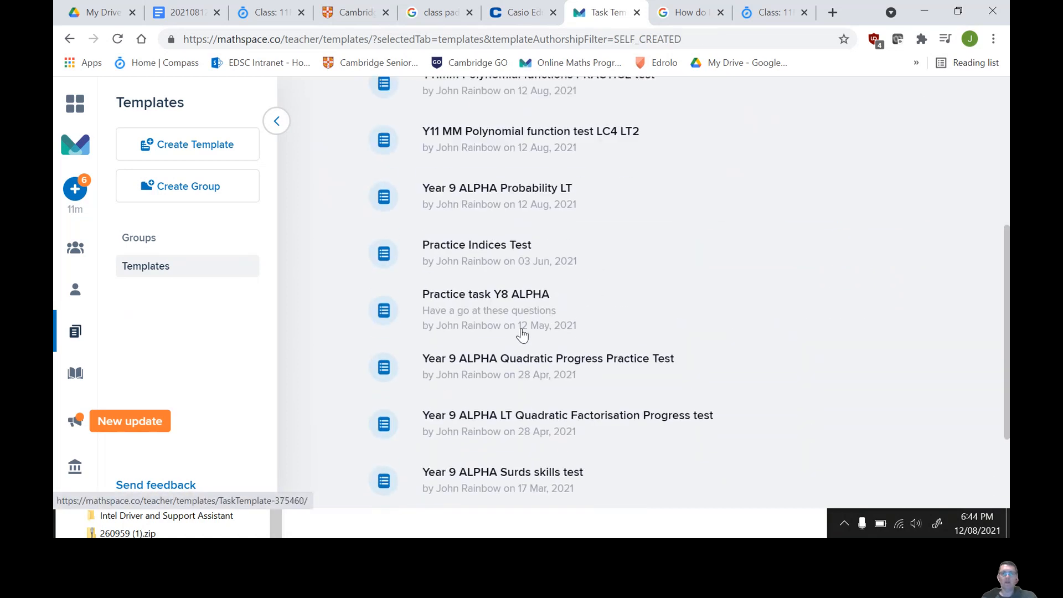
pyautogui.scroll(5, 523, 331)
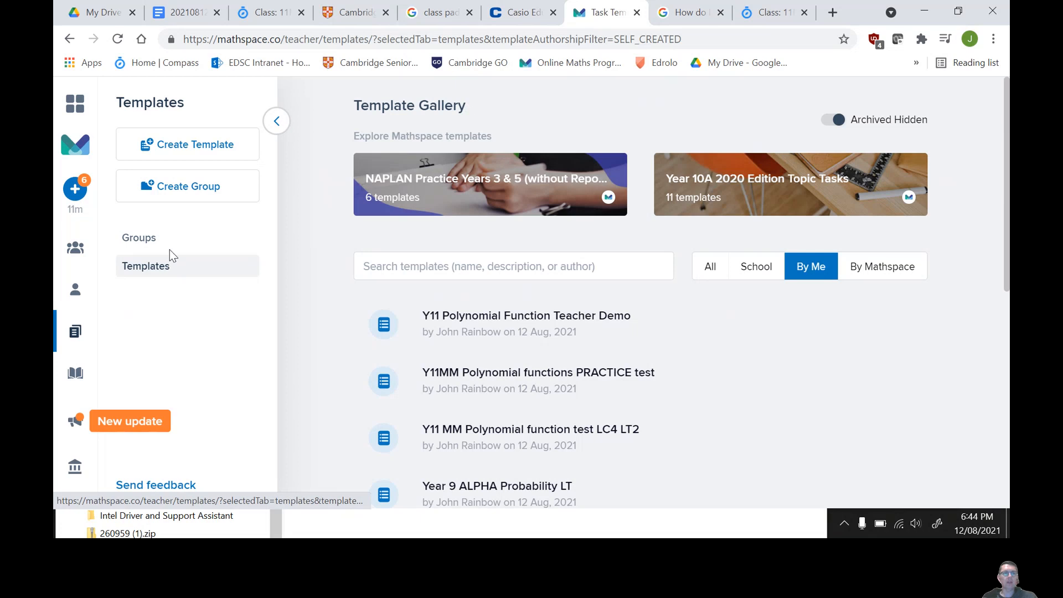
# - Show the template groups from all authors and filter them by "Year 11"
pyautogui.click(162, 241)
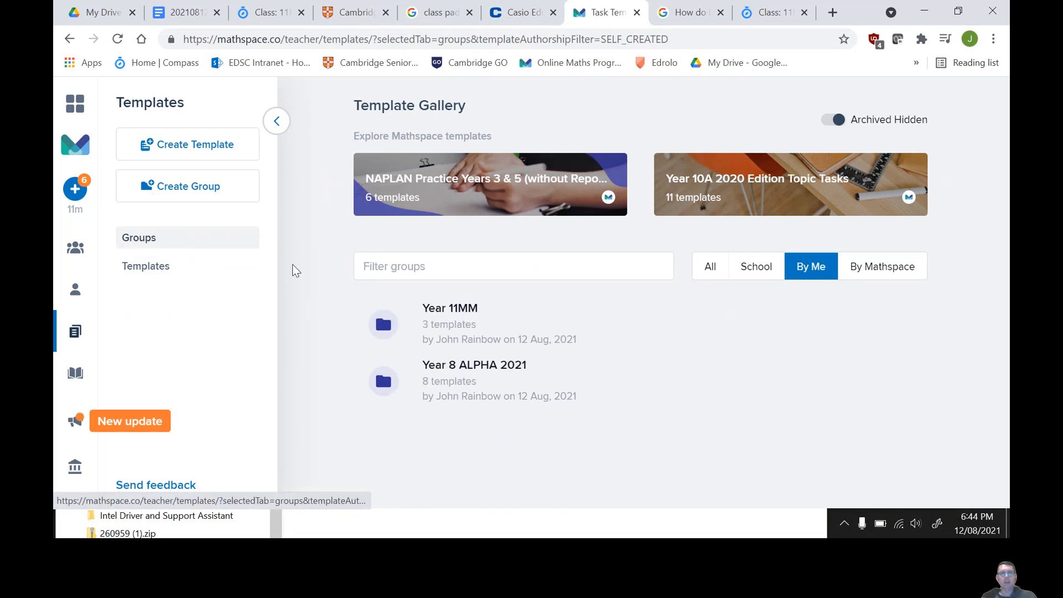
pyautogui.click(466, 272)
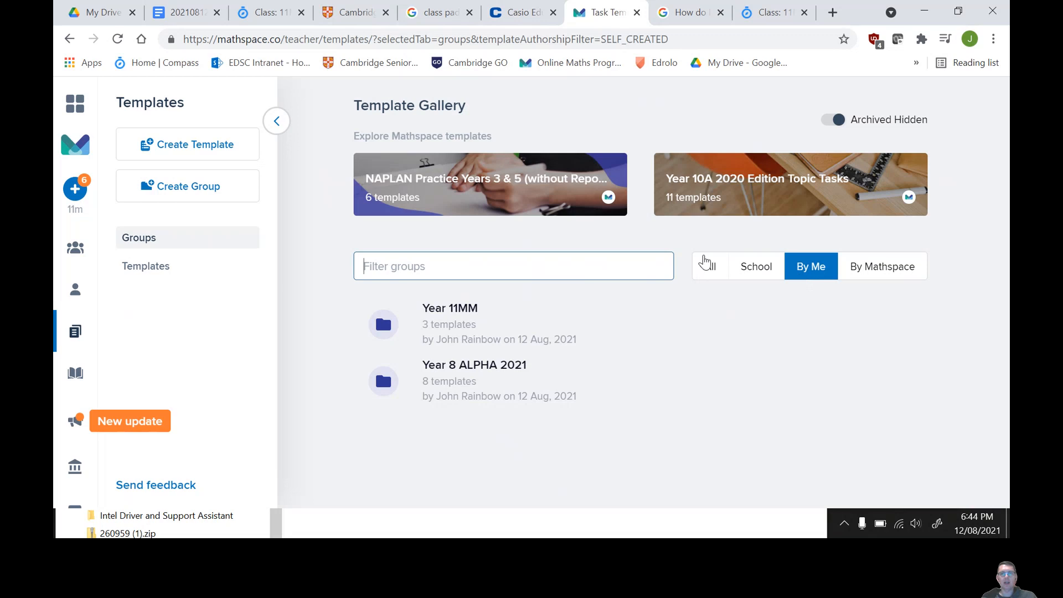
pyautogui.click(705, 264)
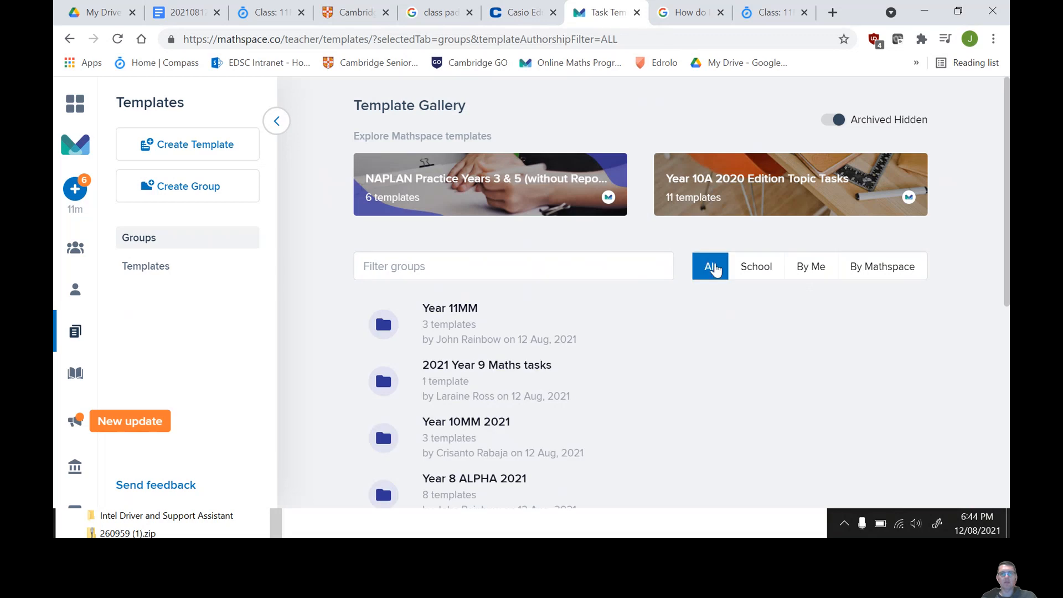
pyautogui.click(519, 270)
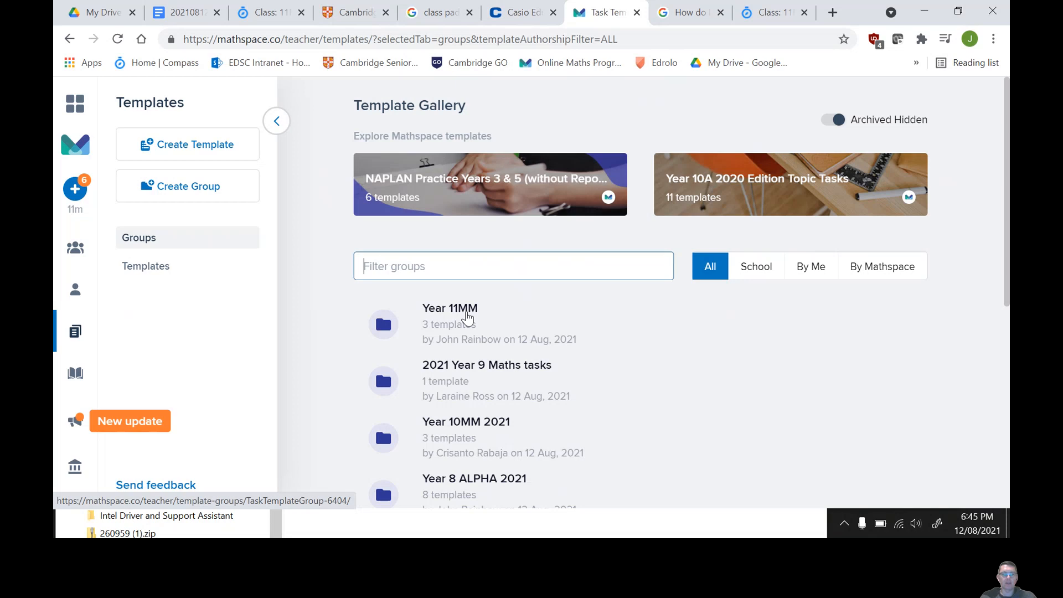
pyautogui.write('Year 11')
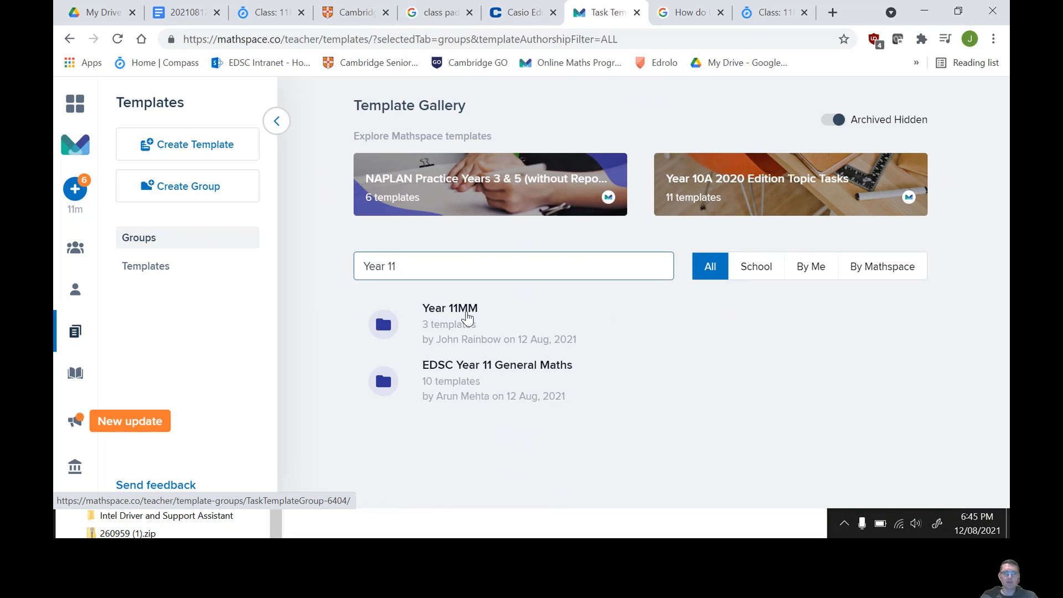
# - Open the Year 11MM group and its template "Y11MM Polynomial functions PRACTICE test"
pyautogui.click(466, 315)
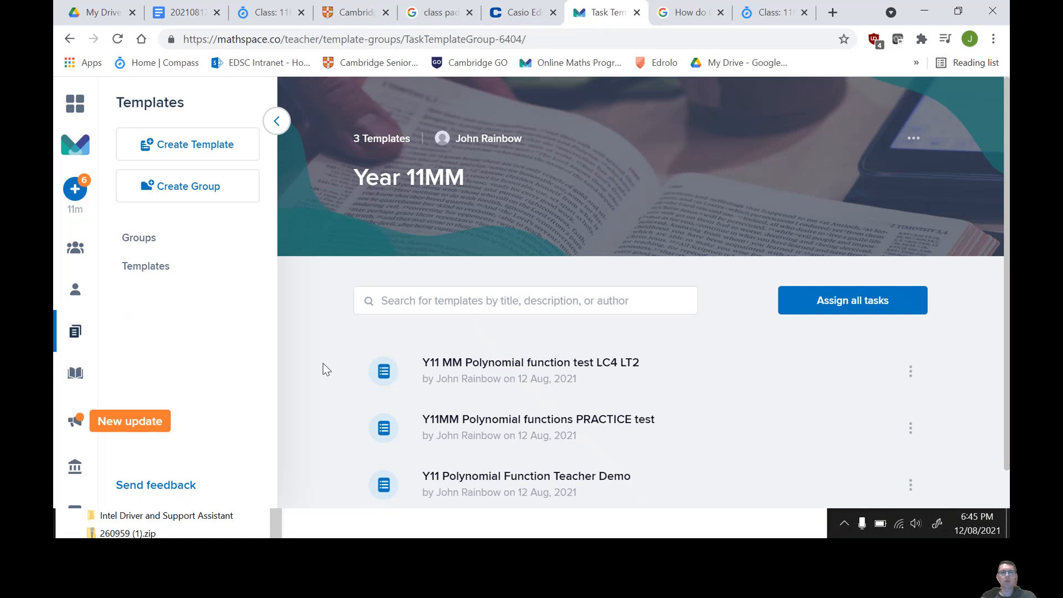
pyautogui.scroll(-1, 478, 341)
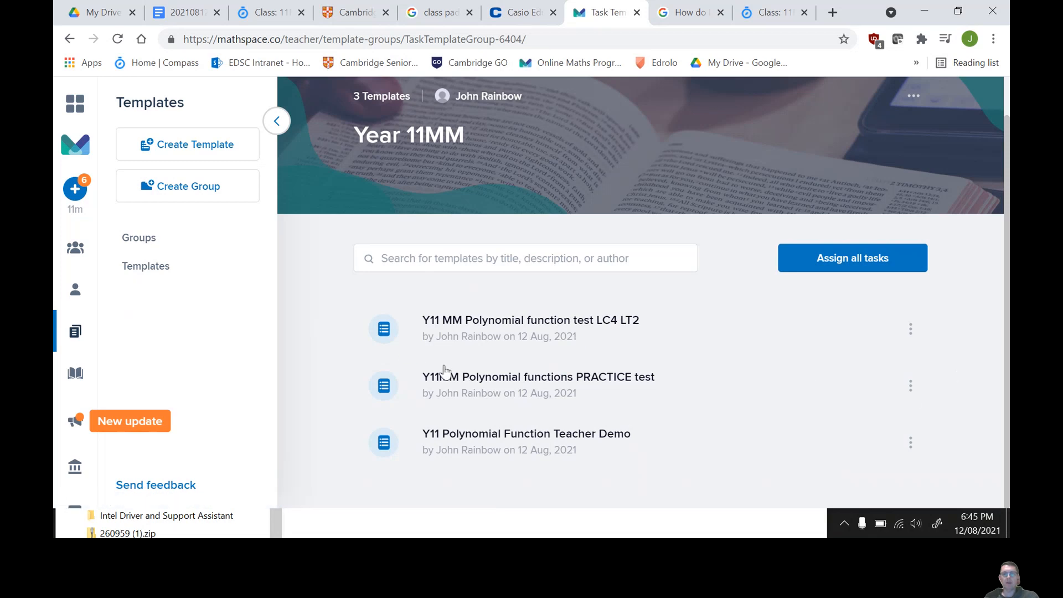
pyautogui.click(386, 384)
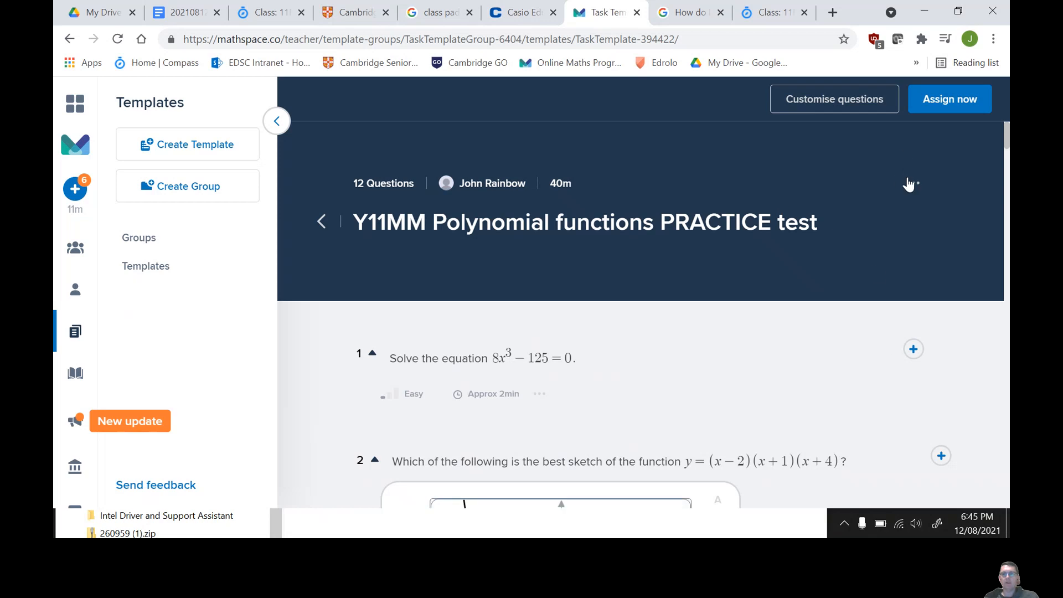
# - View the form for assigning the practice test as a task, and close it without creating the task
pyautogui.click(939, 109)
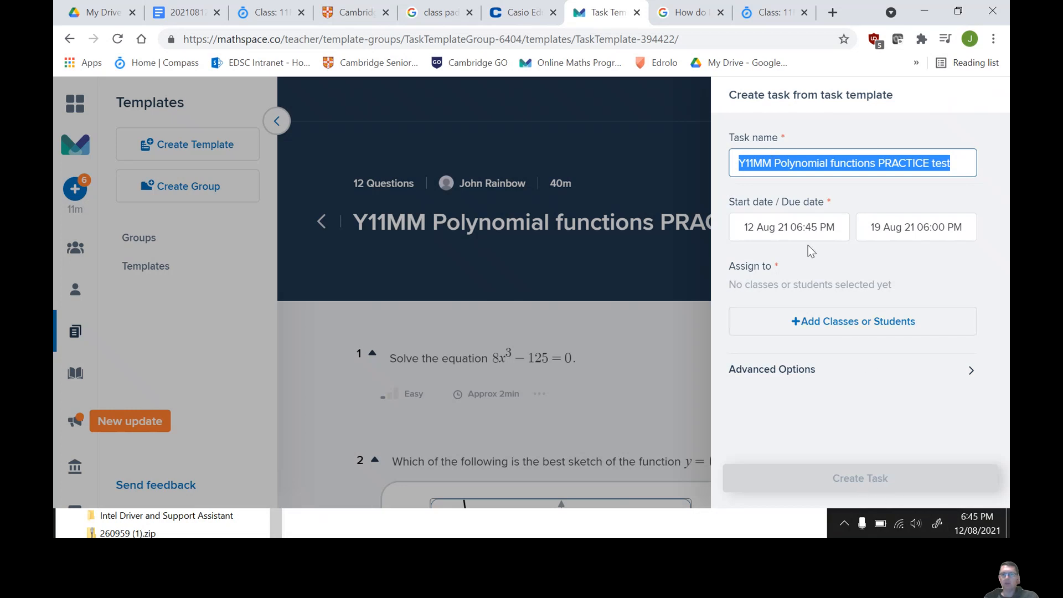
pyautogui.hotkey('ctrl', '-')
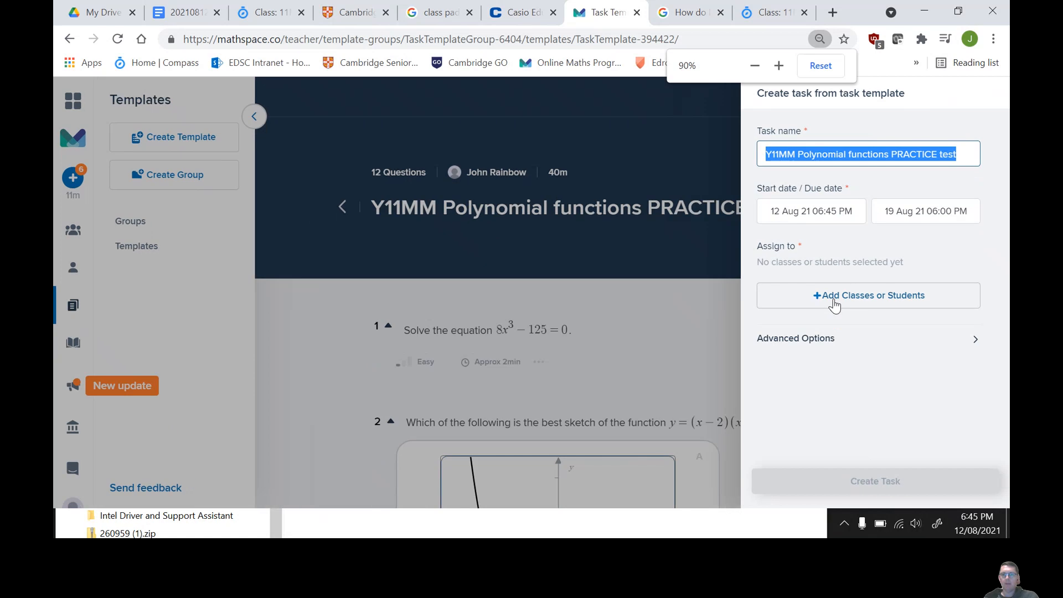
pyautogui.hotkey('ctrl', '-')
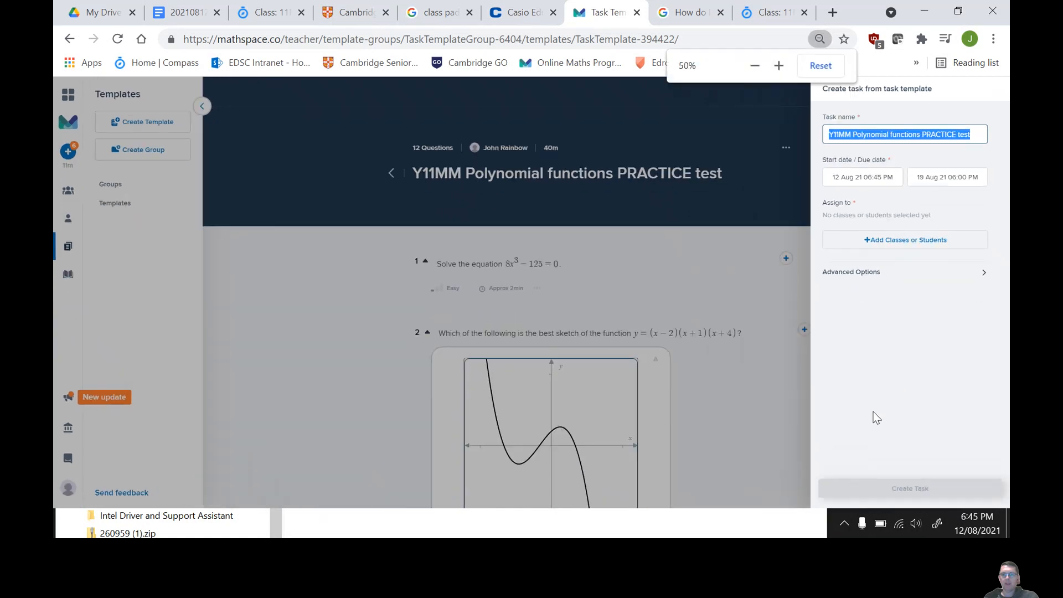
pyautogui.hotkey('ctrl', '+')
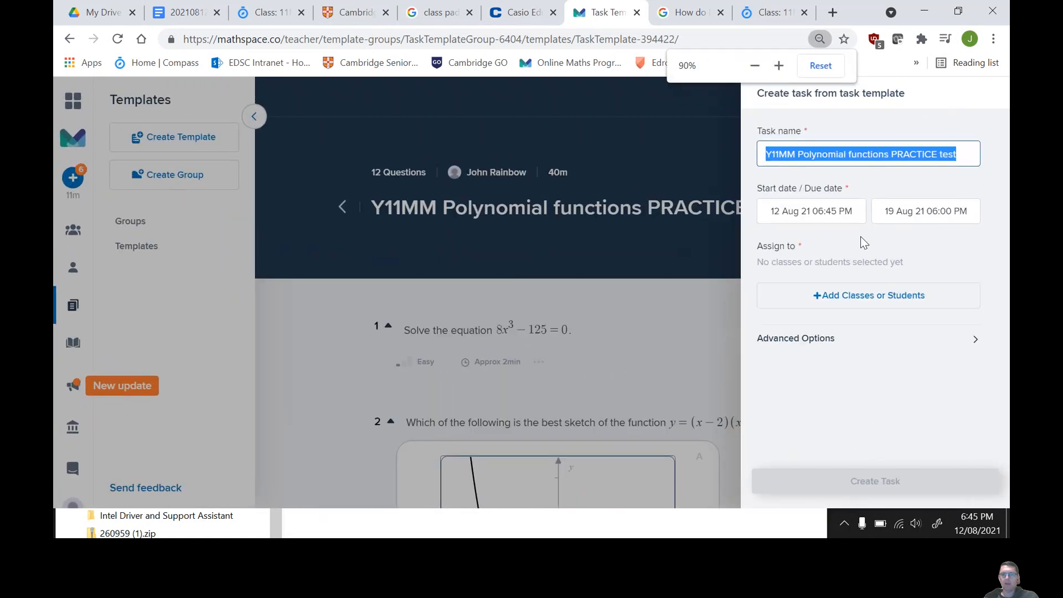
pyautogui.click(682, 147)
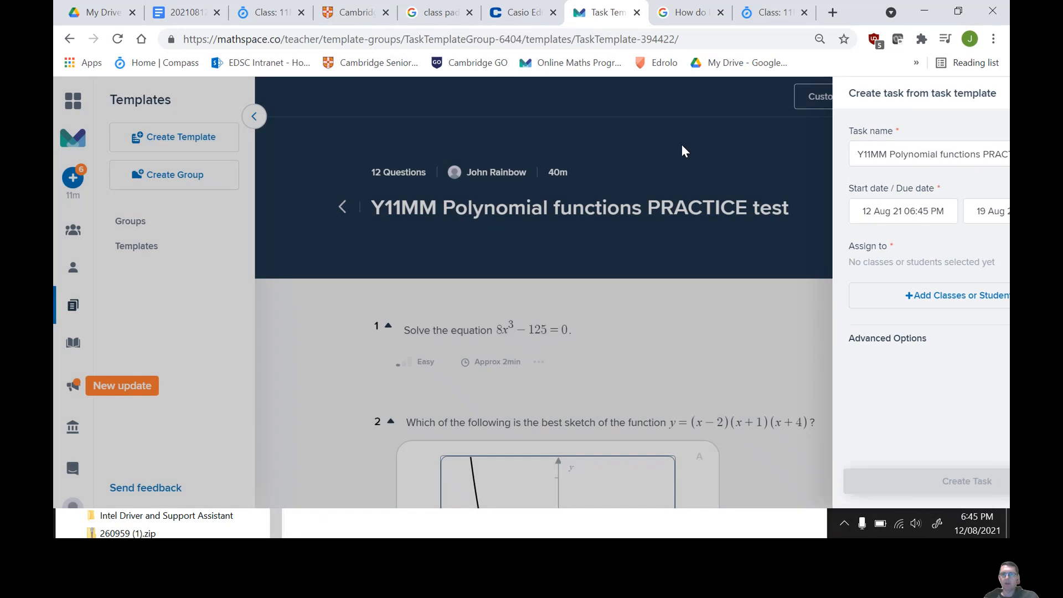
# - Customise the practice test's questions, replacing the collected questions, review the full selection, and close the question selection
pyautogui.click(872, 96)
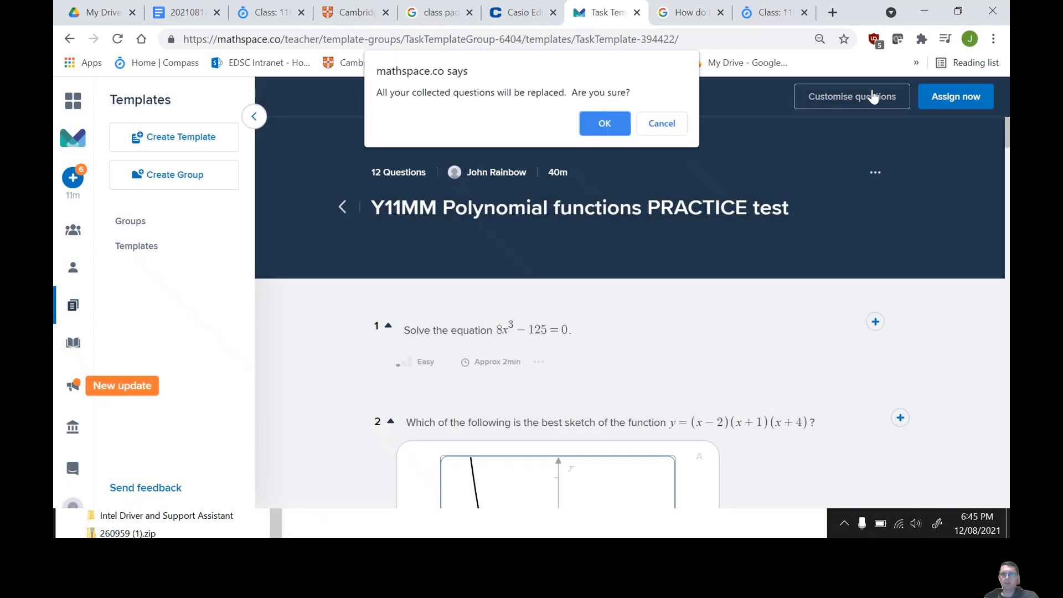
pyautogui.click(605, 121)
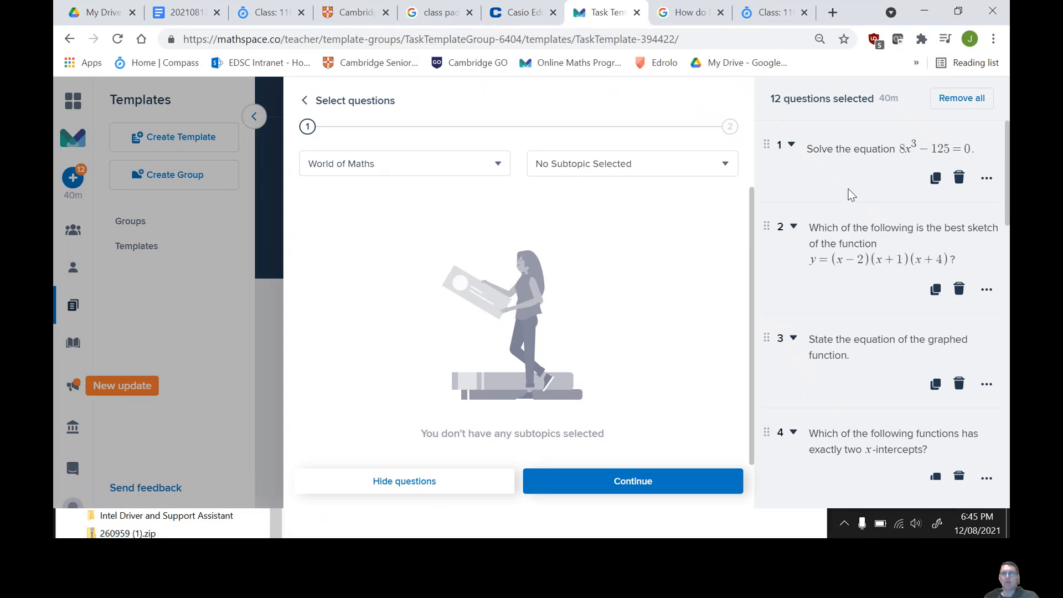
pyautogui.scroll(-1, 866, 238)
pyautogui.scroll(-10, 866, 237)
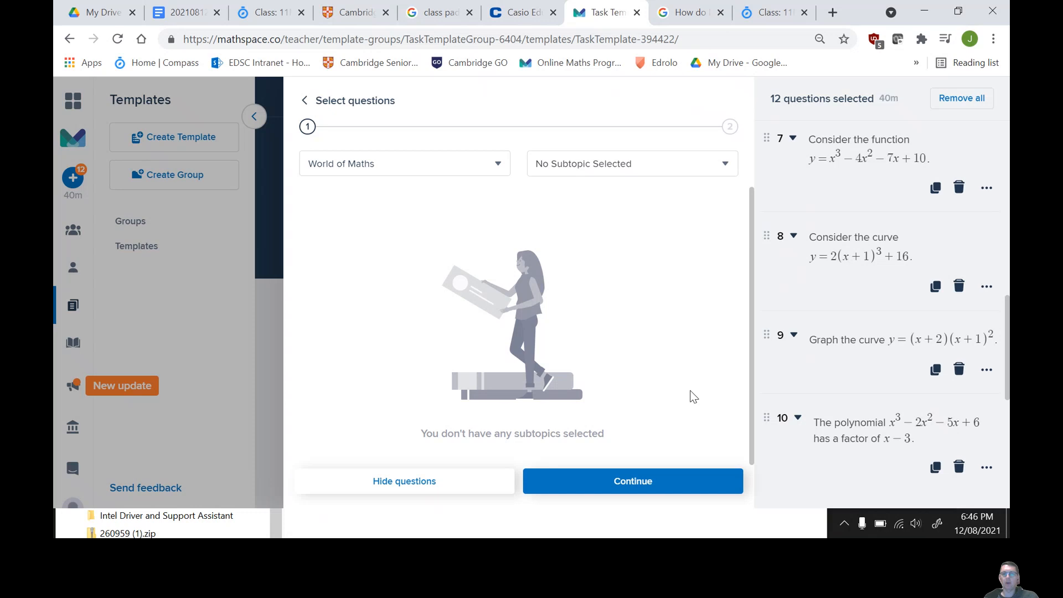
pyautogui.scroll(-5, 867, 354)
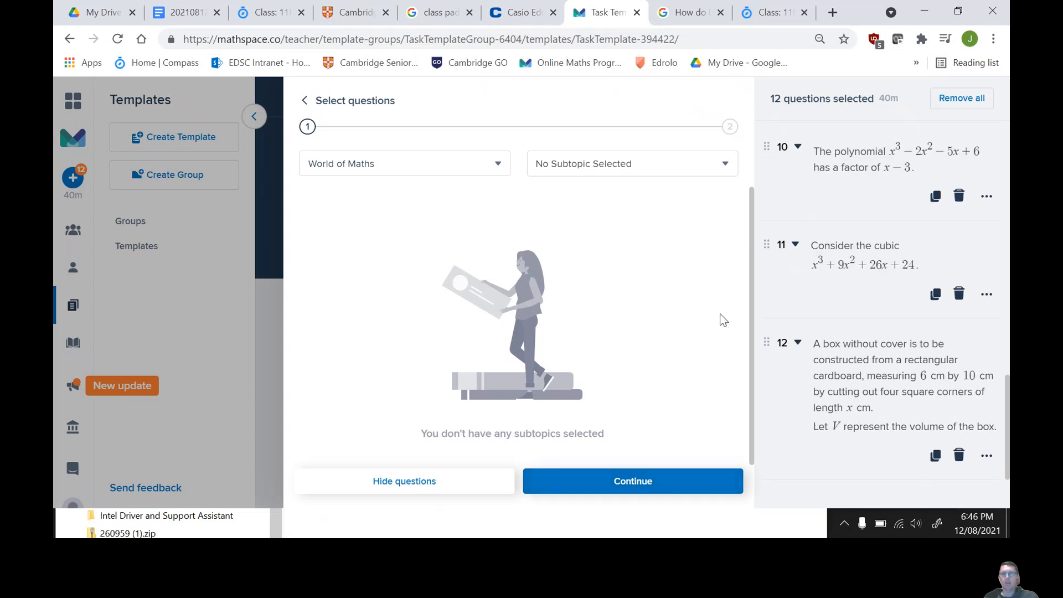
pyautogui.click(238, 227)
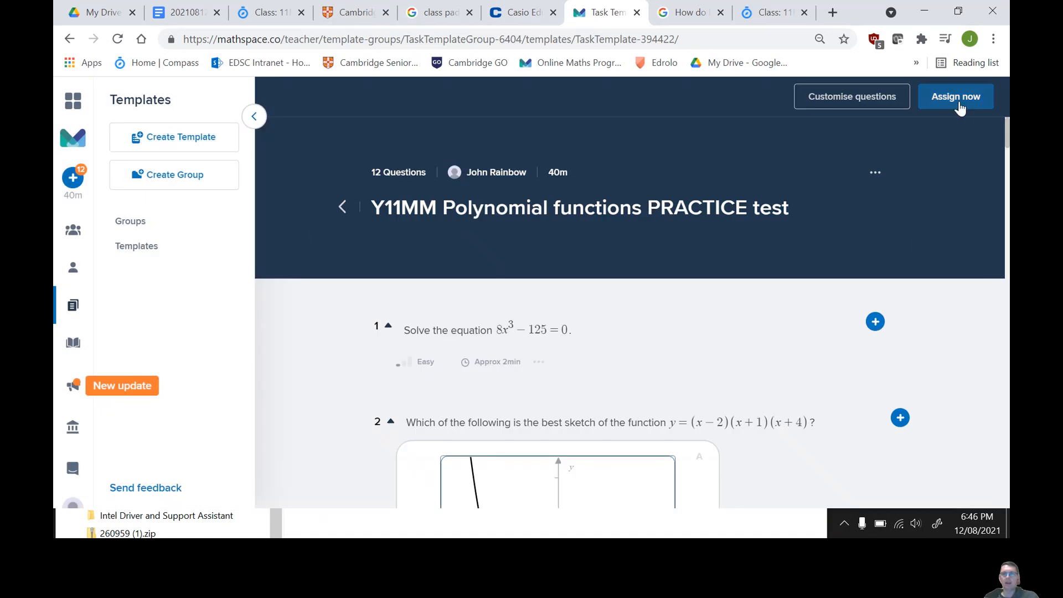
# - Start assigning the practice test template as a task and open the task's start date for editing
pyautogui.scroll(-1, 865, 272)
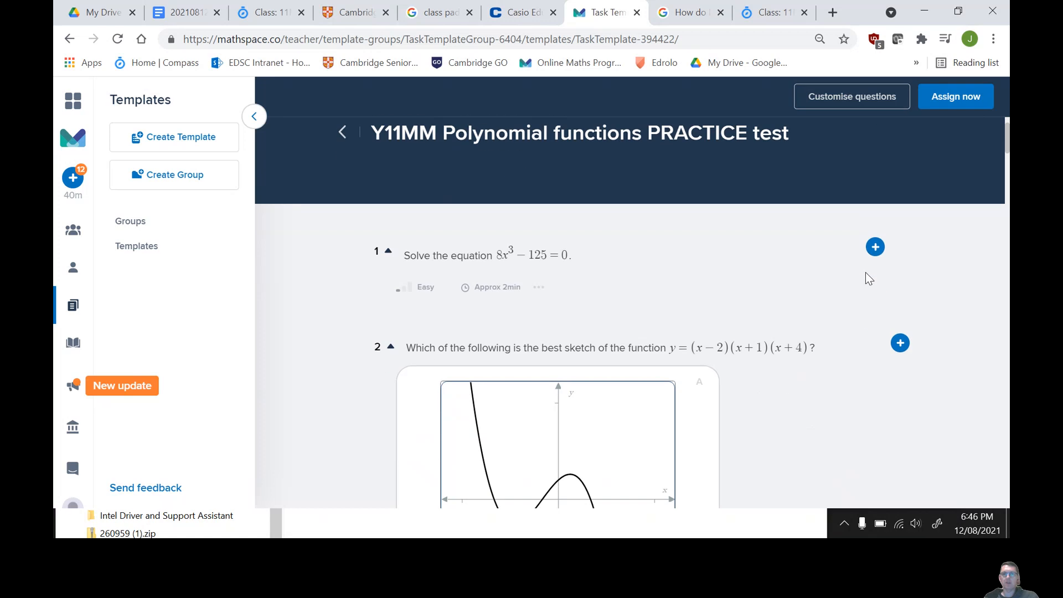
pyautogui.scroll(1, 865, 272)
pyautogui.click(948, 95)
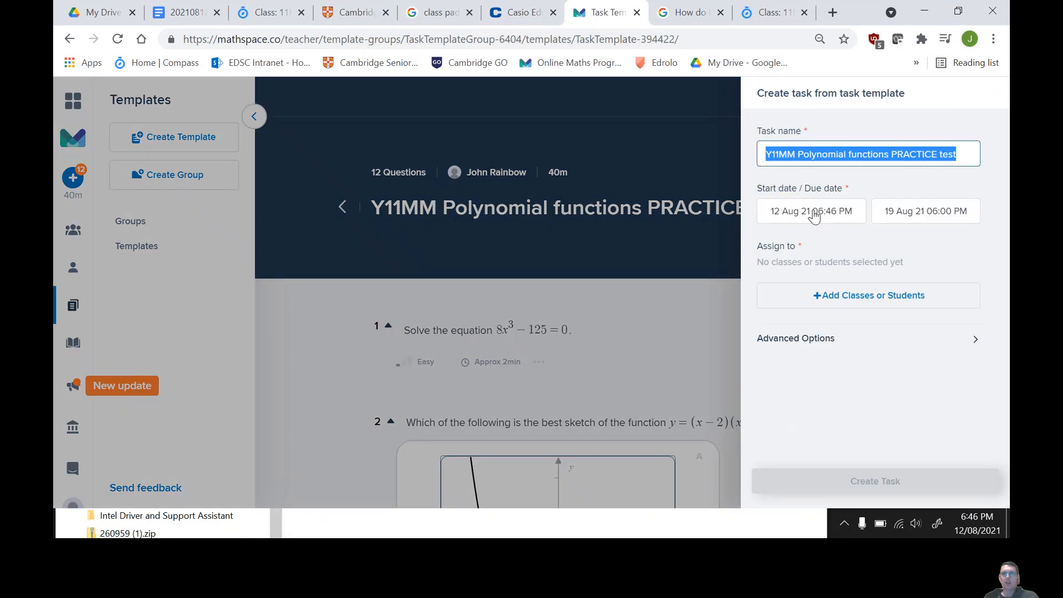
pyautogui.click(813, 215)
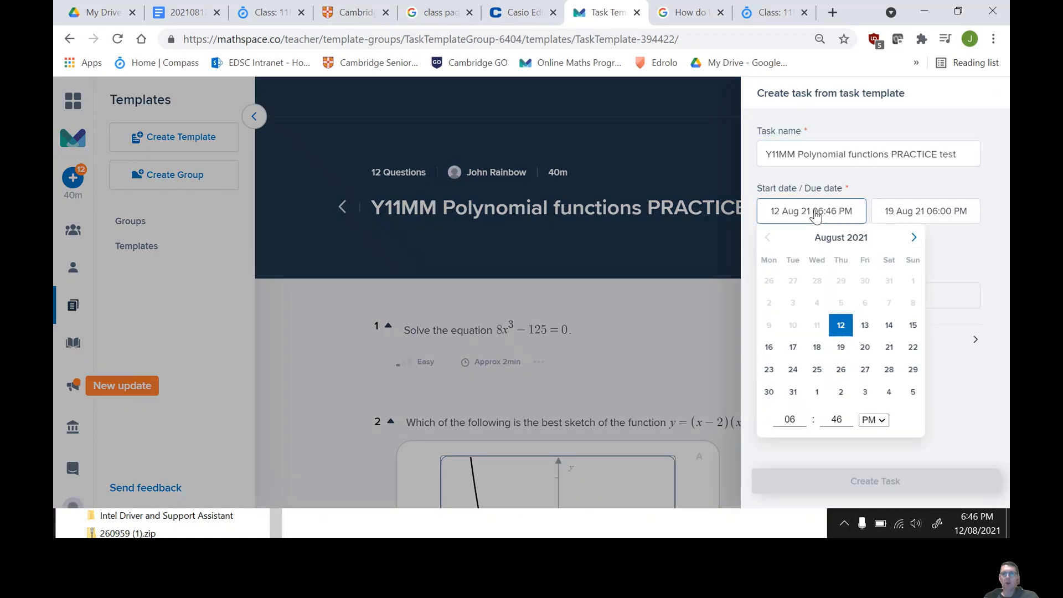
# - Set the task's start date to 13 Aug 21 at 03:00 PM
pyautogui.click(867, 328)
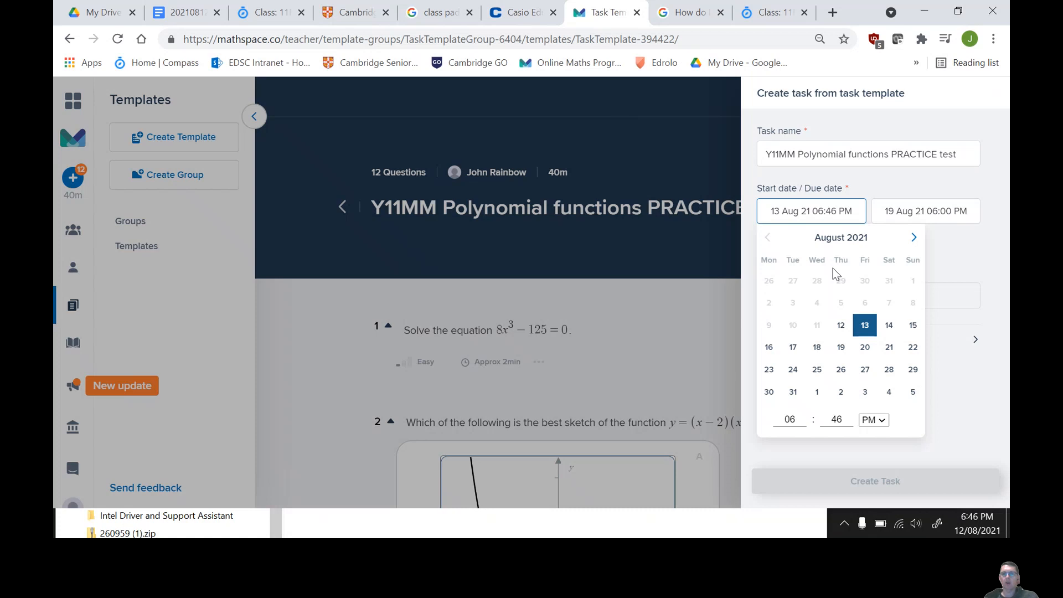
pyautogui.click(790, 419)
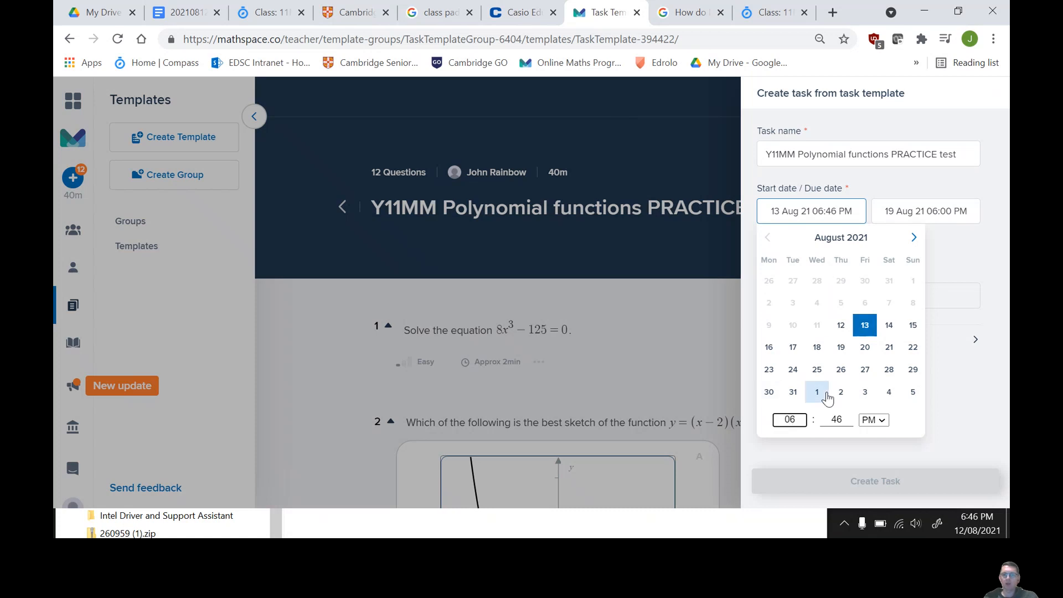
pyautogui.write('03')
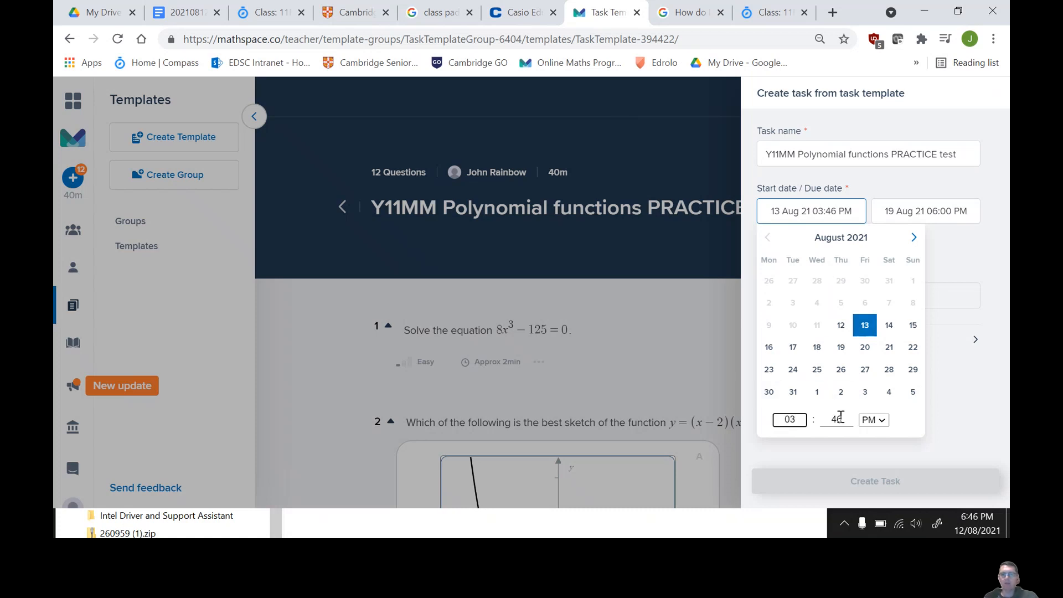
pyautogui.click(840, 418)
pyautogui.write('00')
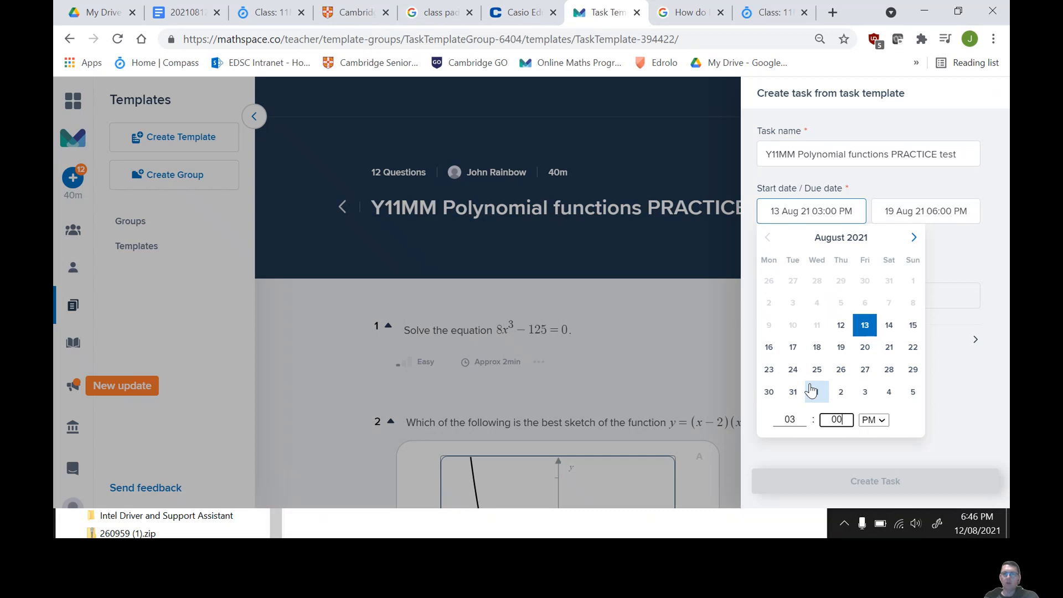
# - Switch to Compass to check the 11MM4 schedule for the week of 15 August 2021, and return to the Mathspace task form
pyautogui.click(278, 15)
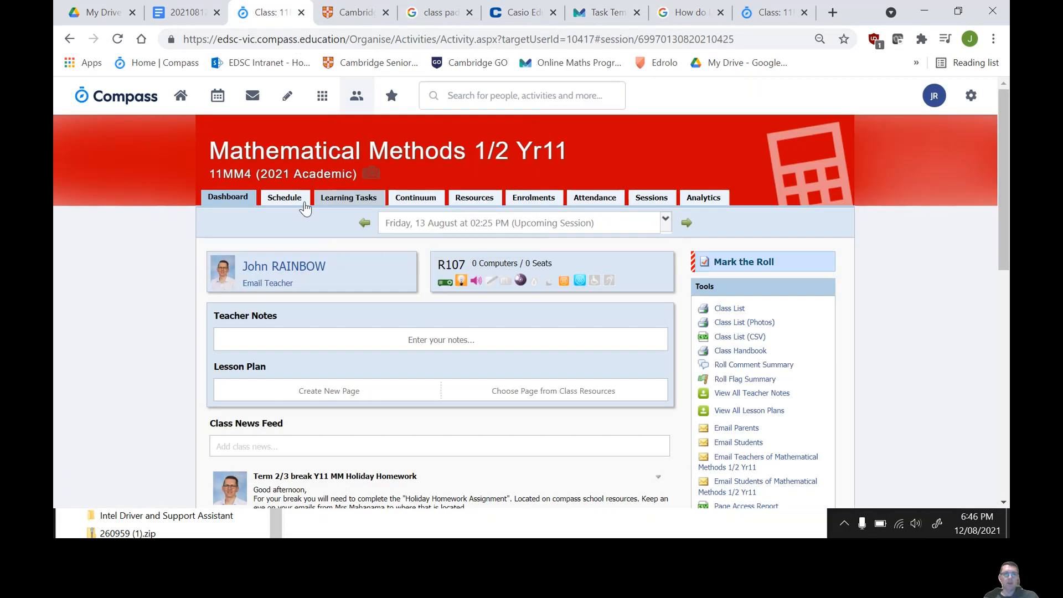
pyautogui.click(304, 202)
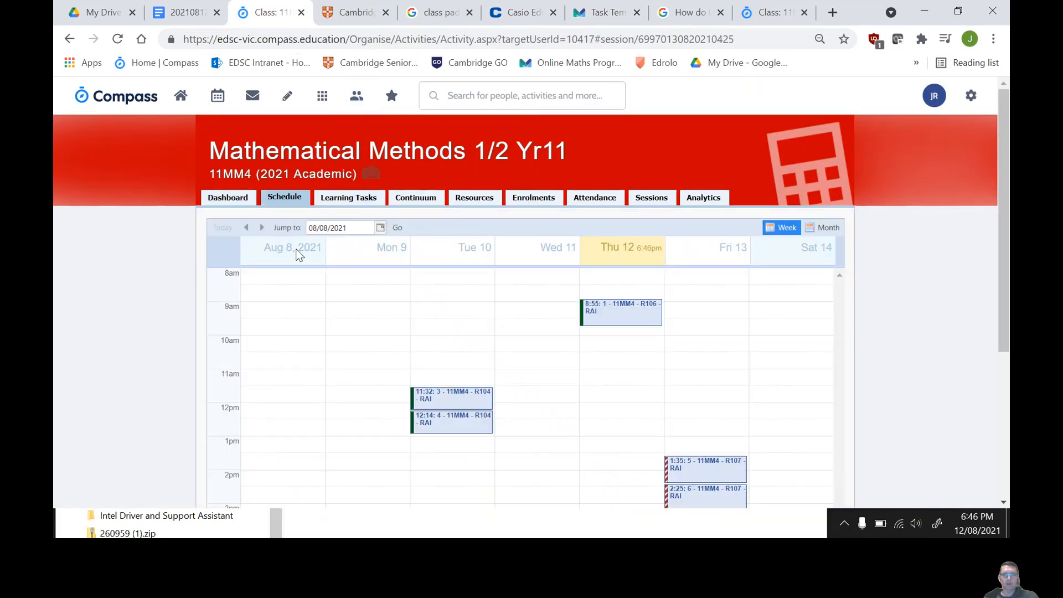
pyautogui.click(262, 227)
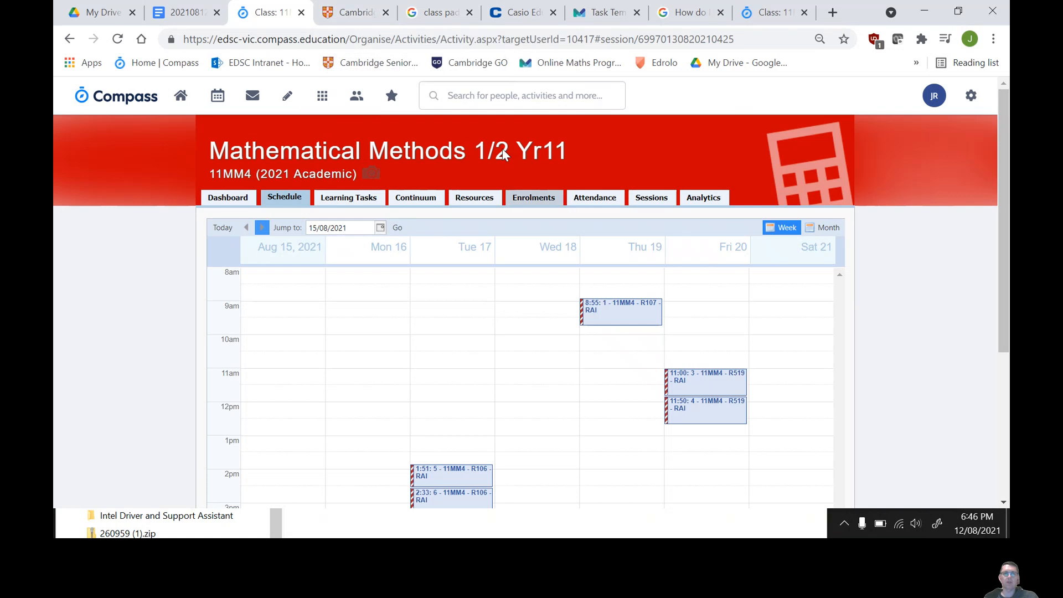
pyautogui.click(619, 20)
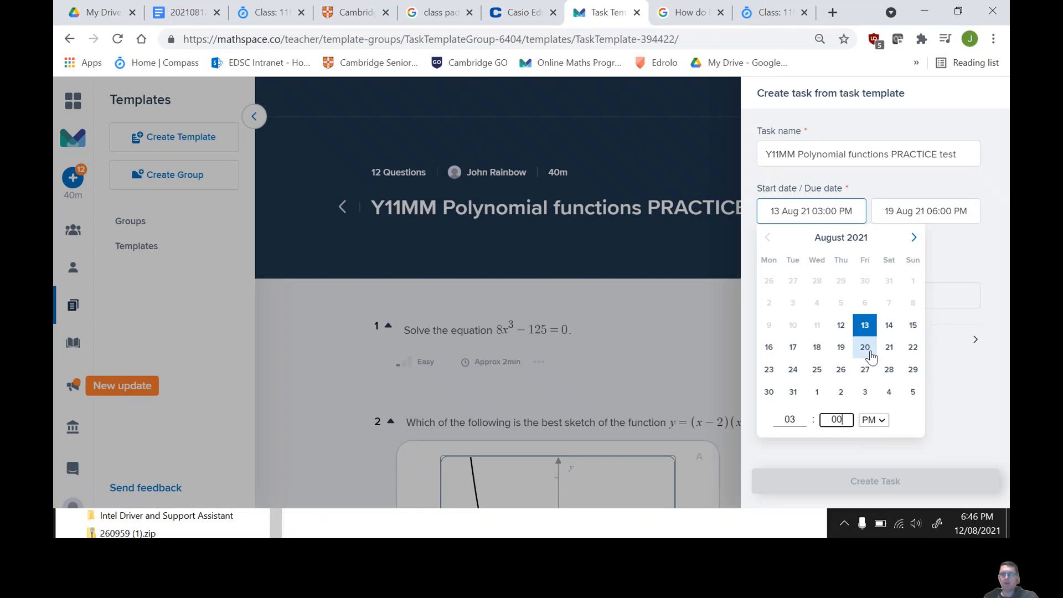
# - Set the task's start date to 17 Aug 21 at 01:50 PM
pyautogui.click(792, 347)
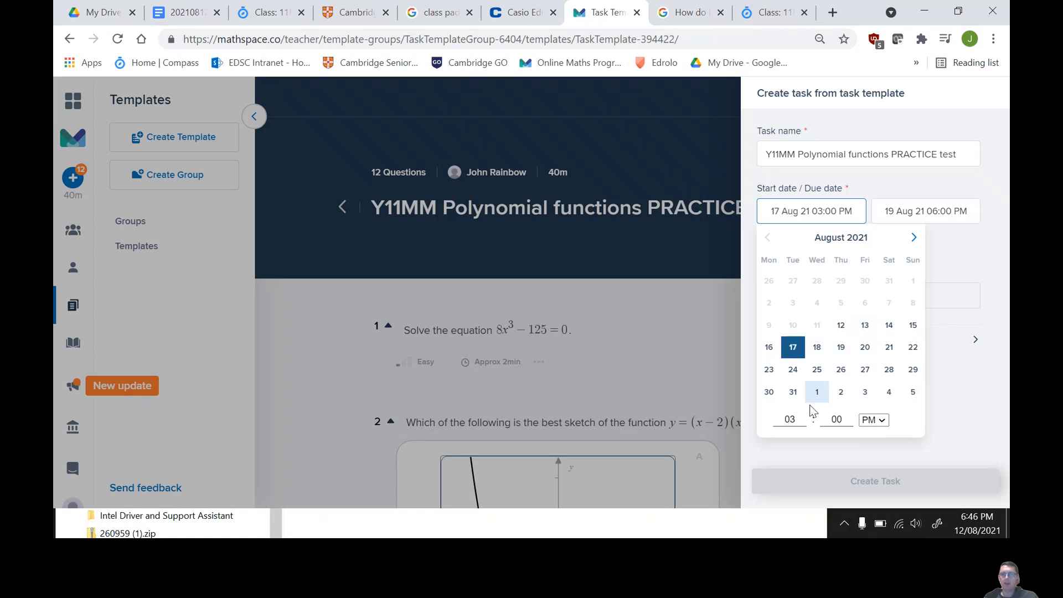
pyautogui.click(793, 420)
pyautogui.write('1')
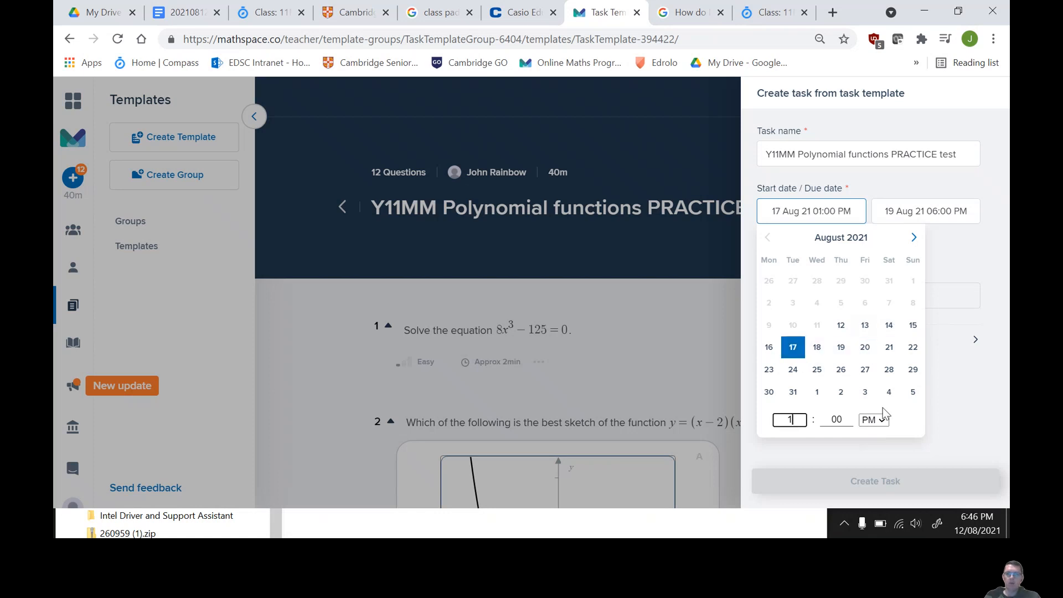
pyautogui.click(833, 422)
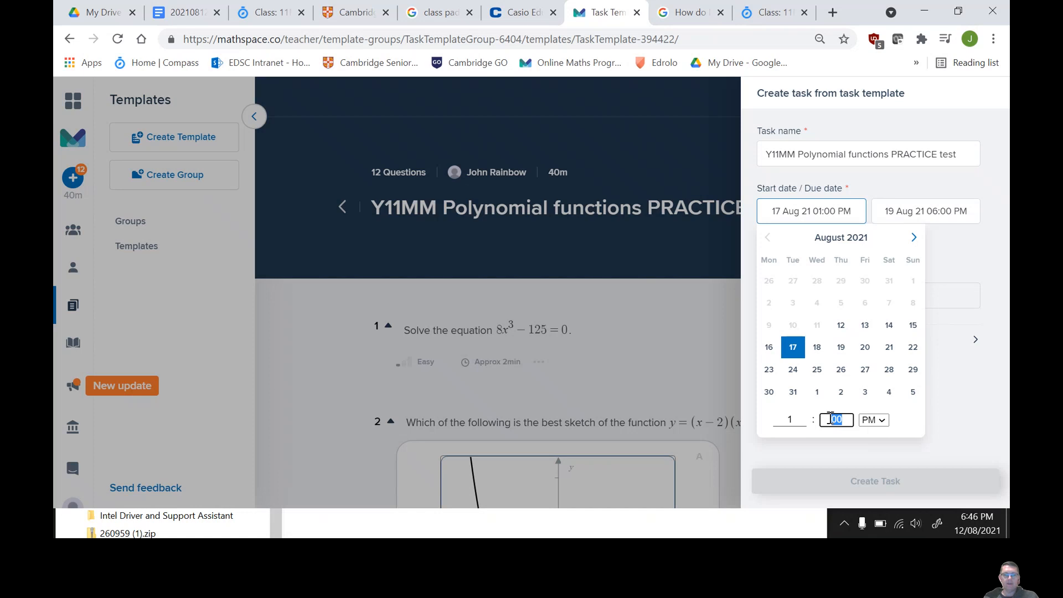
pyautogui.write('50')
pyautogui.click(958, 275)
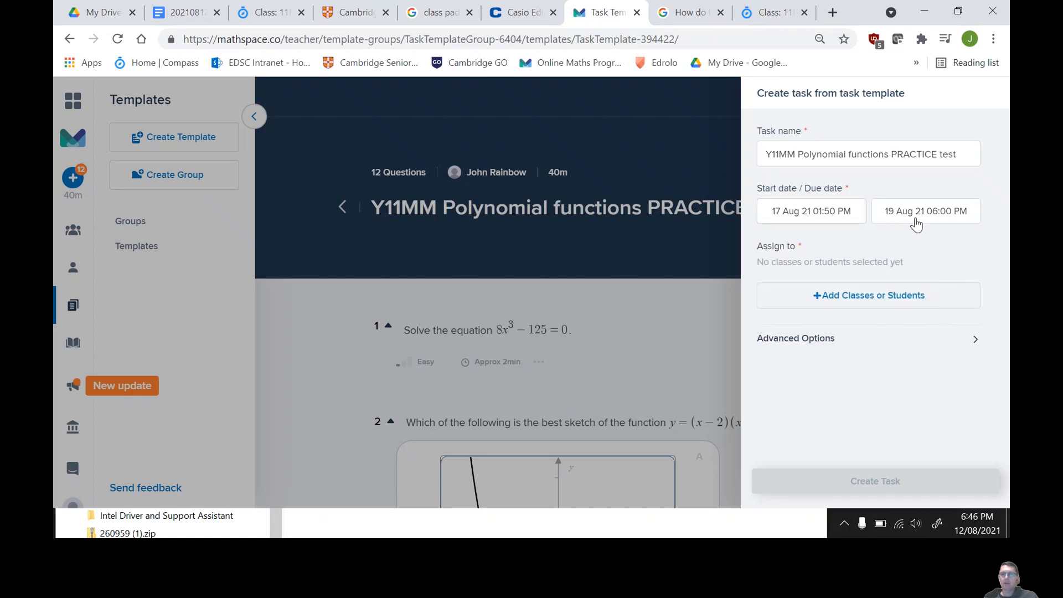
# - Change the task's start date back to 13 Aug 21 at 03:00 PM
pyautogui.click(829, 219)
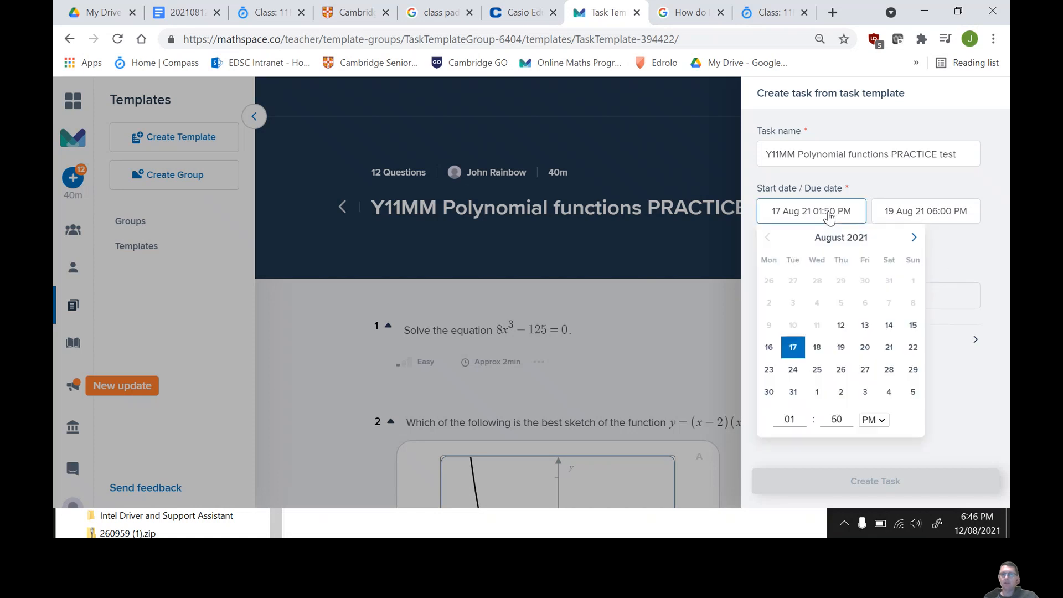
pyautogui.click(865, 325)
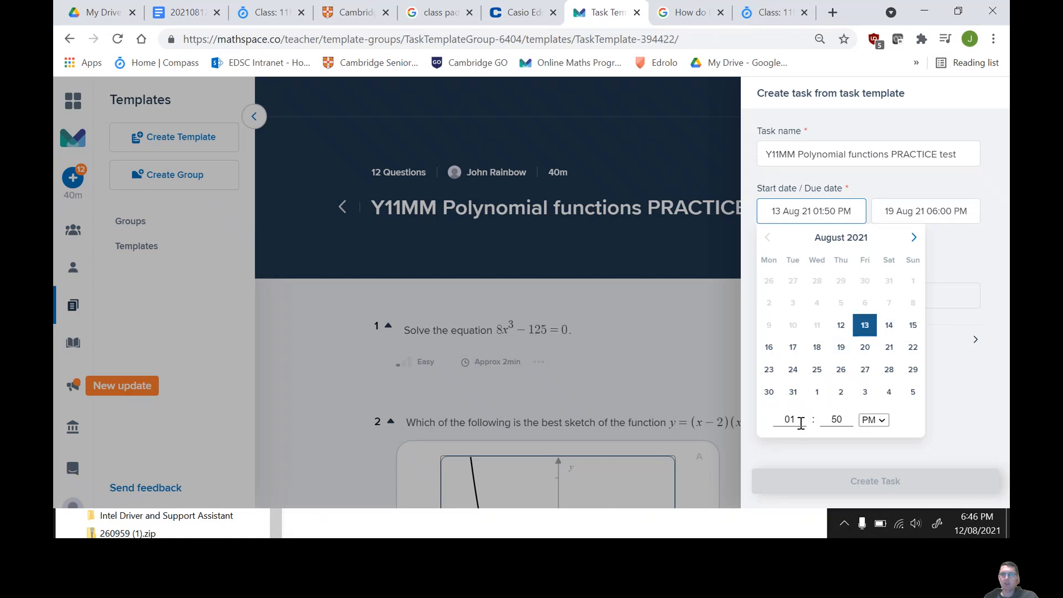
pyautogui.click(801, 423)
pyautogui.press('BackSpace')
pyautogui.press('BackSpace')
pyautogui.write('30')
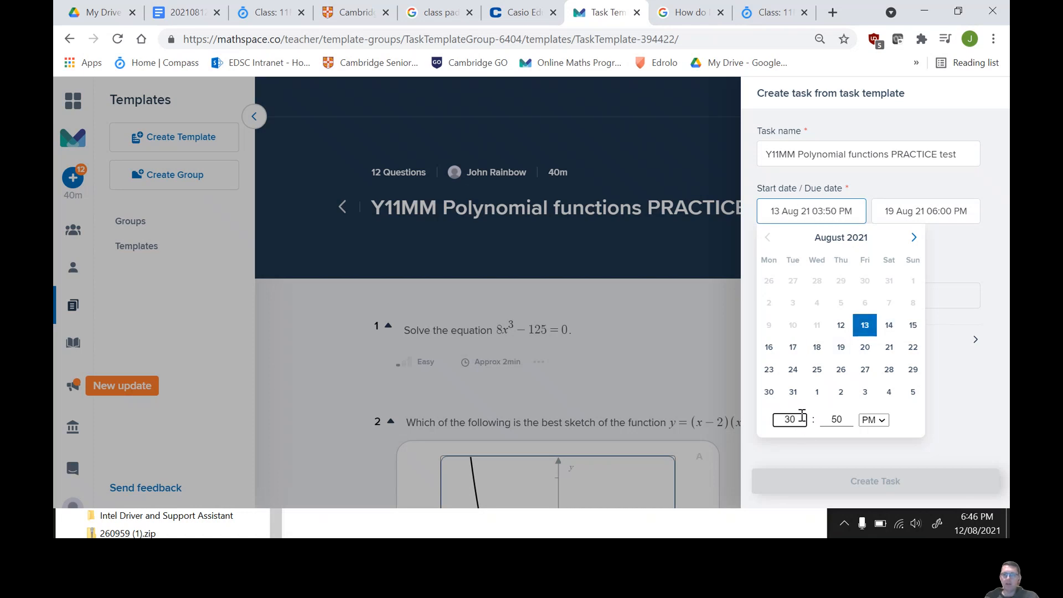
pyautogui.press('BackSpace')
pyautogui.click(832, 420)
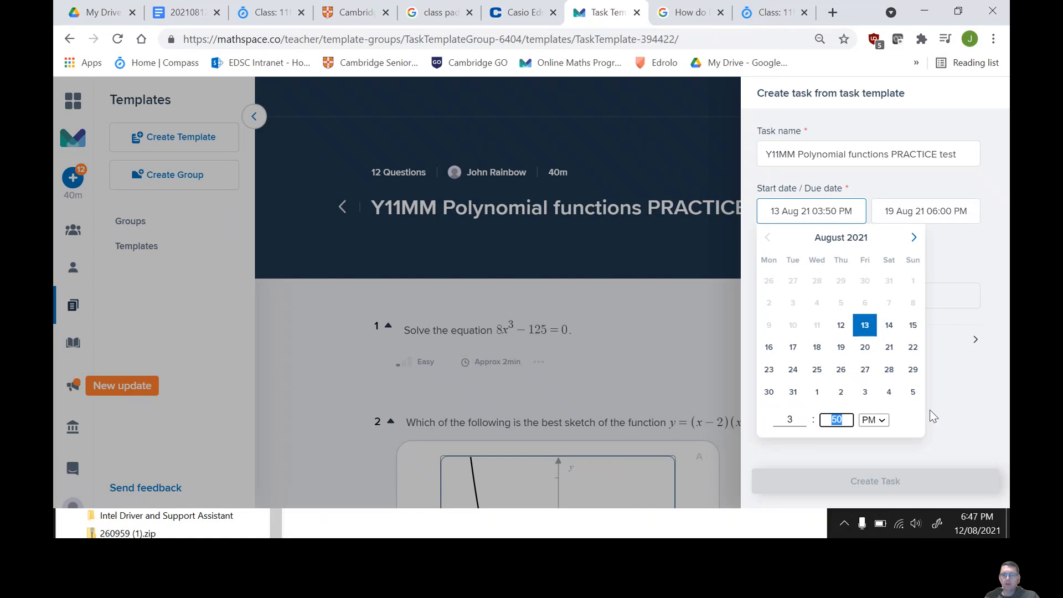
pyautogui.write('00')
pyautogui.click(943, 241)
# - Set the task's due date to 17 Aug 21 at 01:45 PM
pyautogui.click(929, 215)
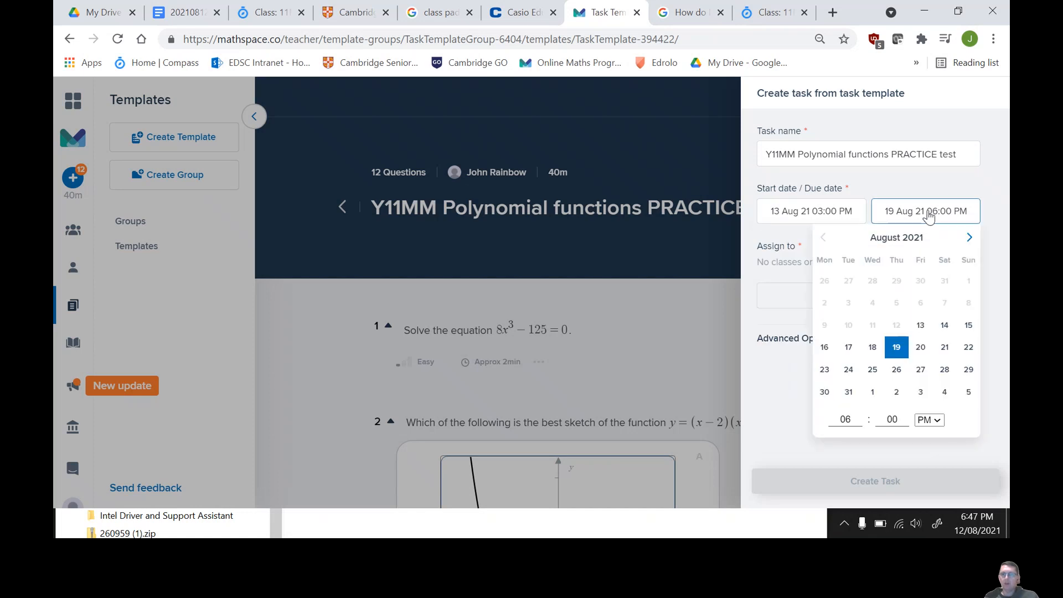
pyautogui.click(848, 347)
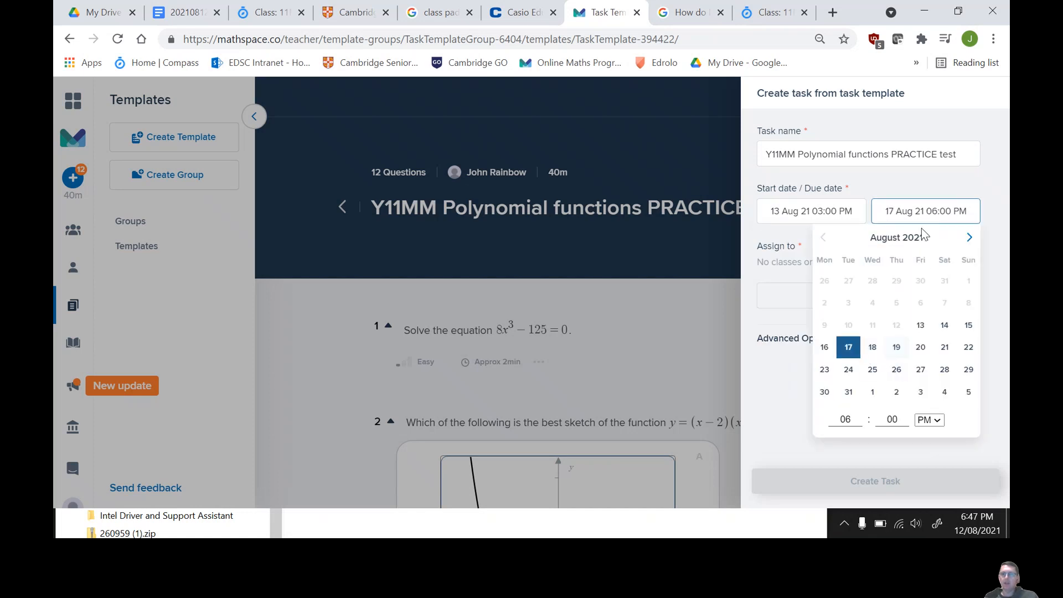
pyautogui.click(853, 419)
pyautogui.write('01')
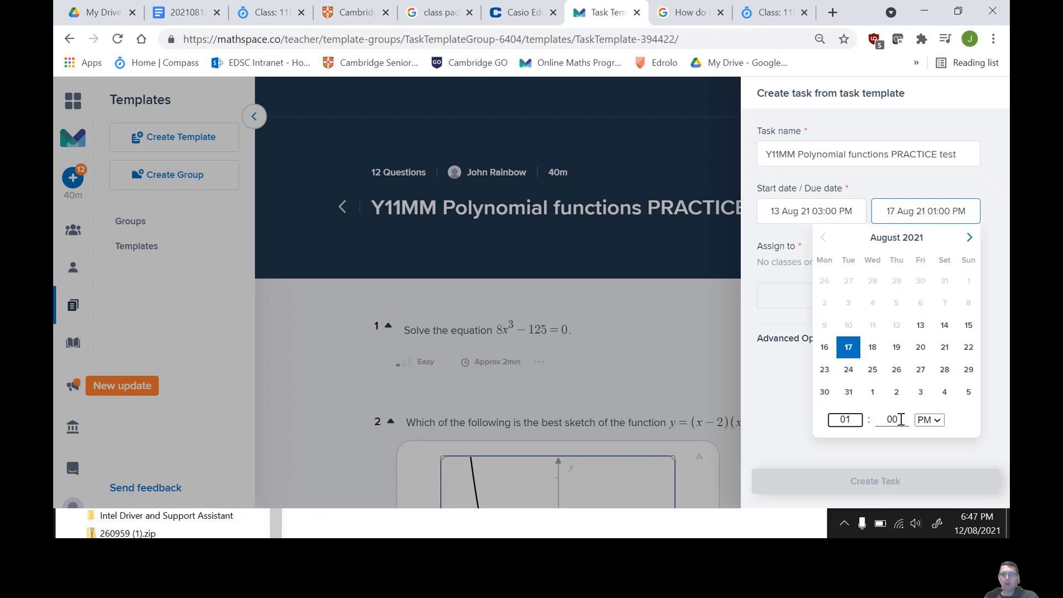
pyautogui.click(881, 416)
pyautogui.write('45')
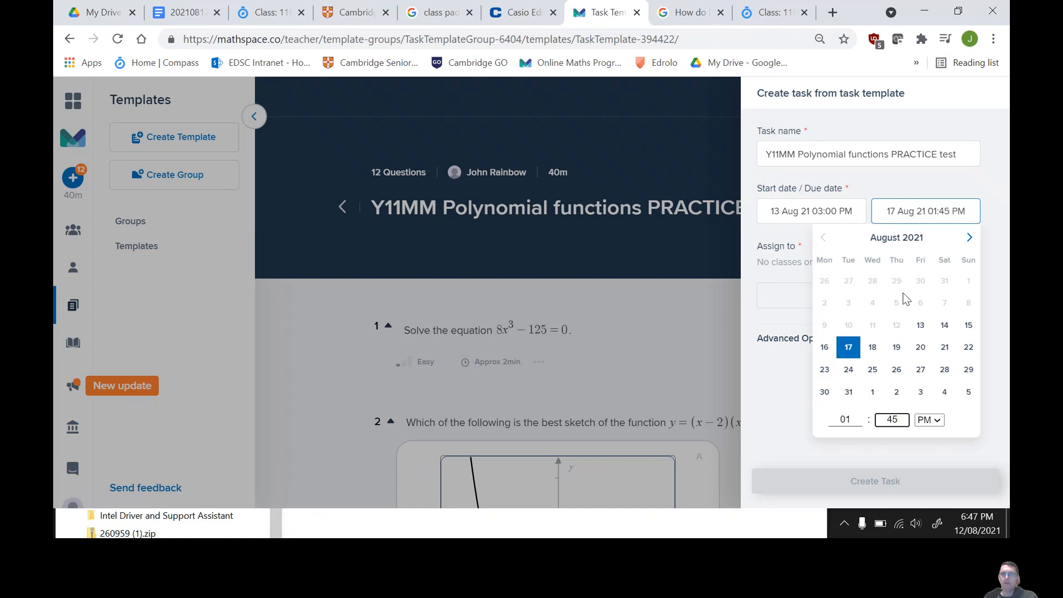
pyautogui.click(783, 233)
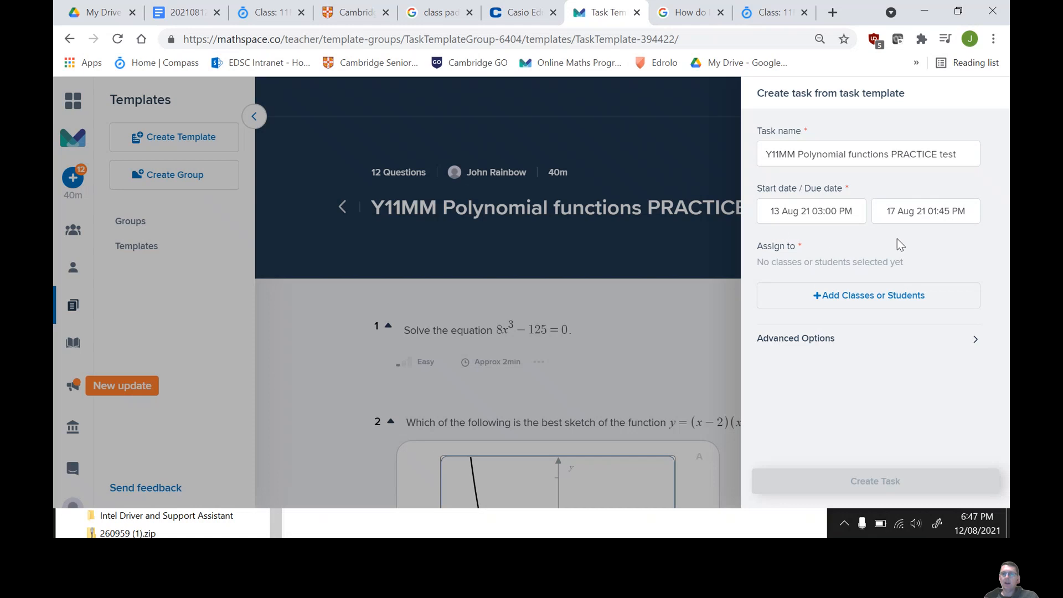
# - Search the classes for "11mm" and assign the task to the class 2021 11MM4
pyautogui.click(820, 295)
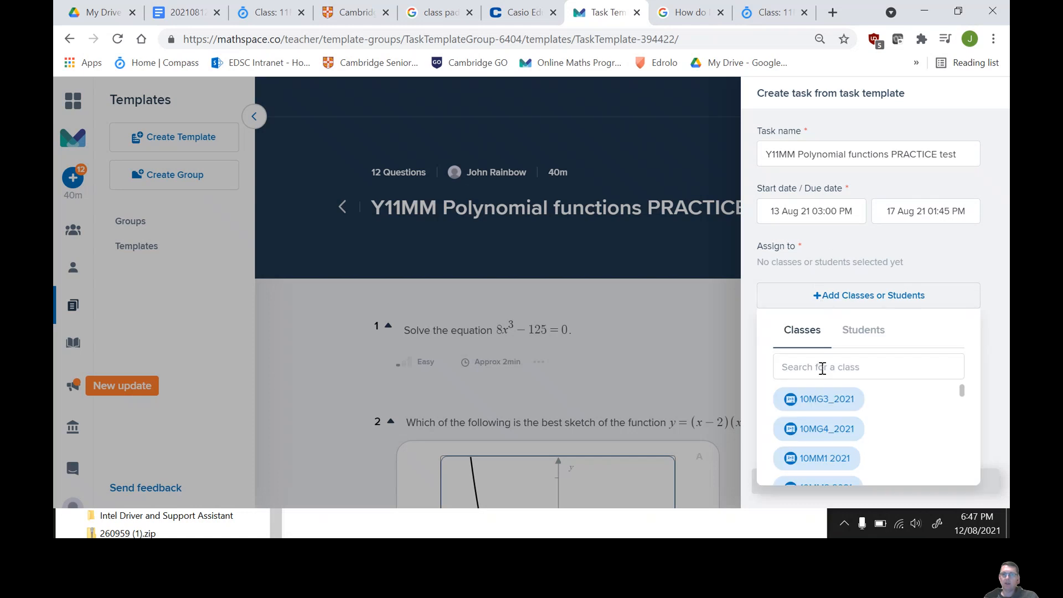
pyautogui.click(821, 368)
pyautogui.write('11mm')
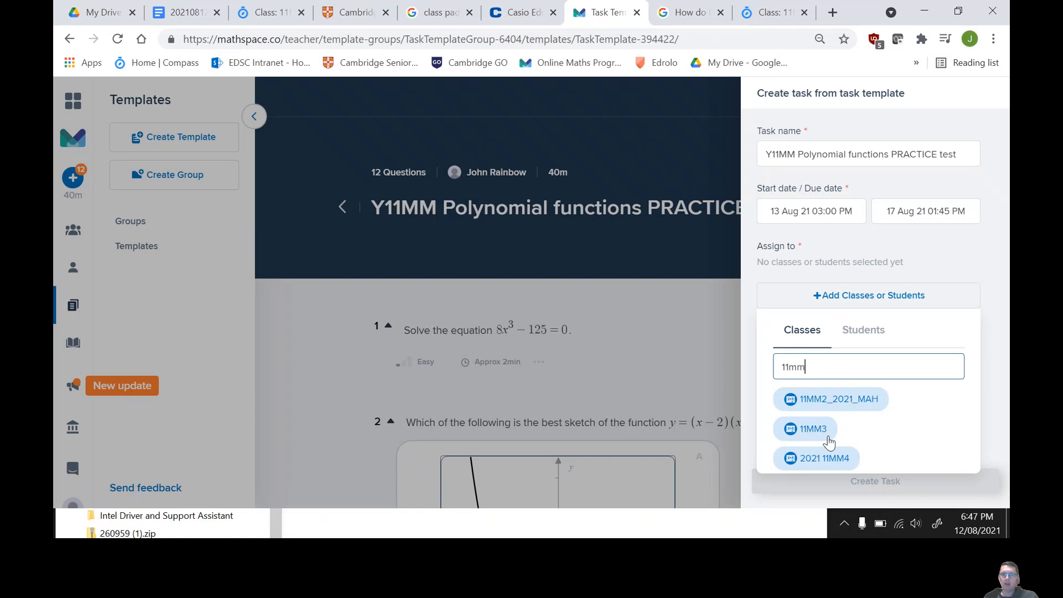
pyautogui.click(828, 462)
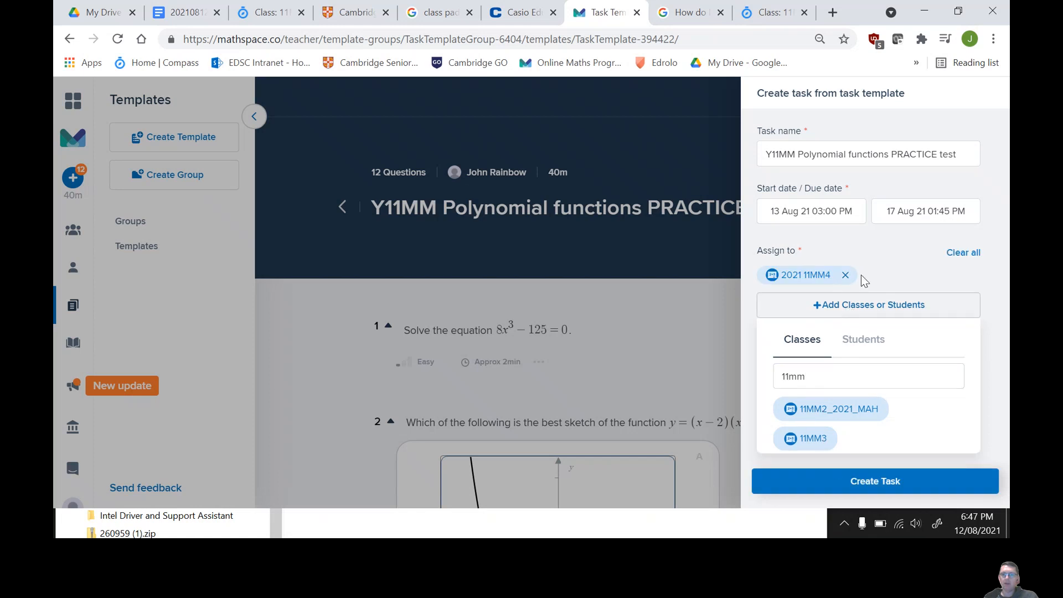
pyautogui.click(904, 260)
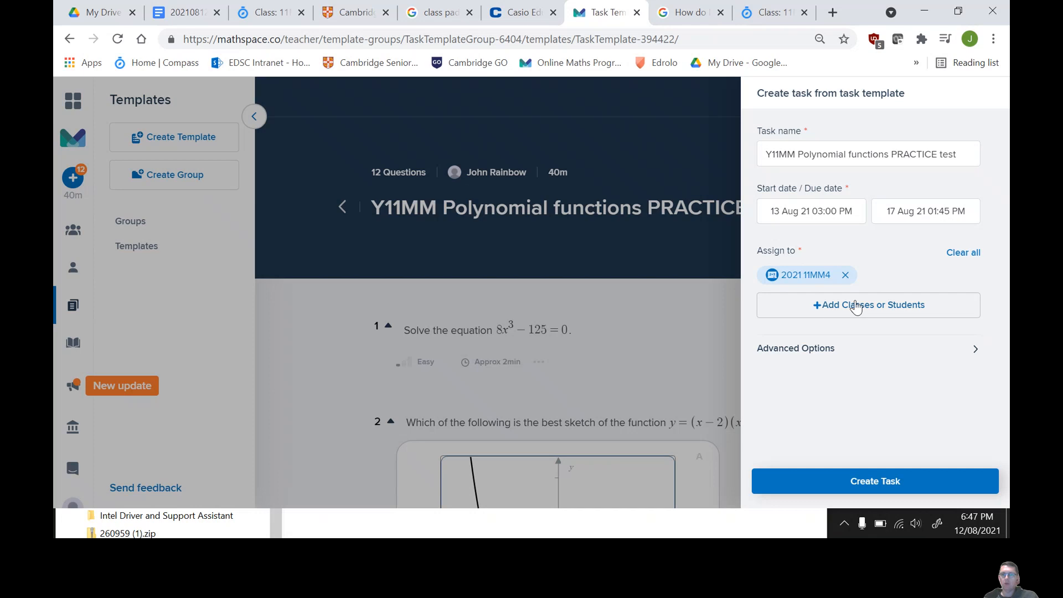
# - Look at the option for assigning the task to individual students, and close the selection without adding anyone
pyautogui.click(835, 306)
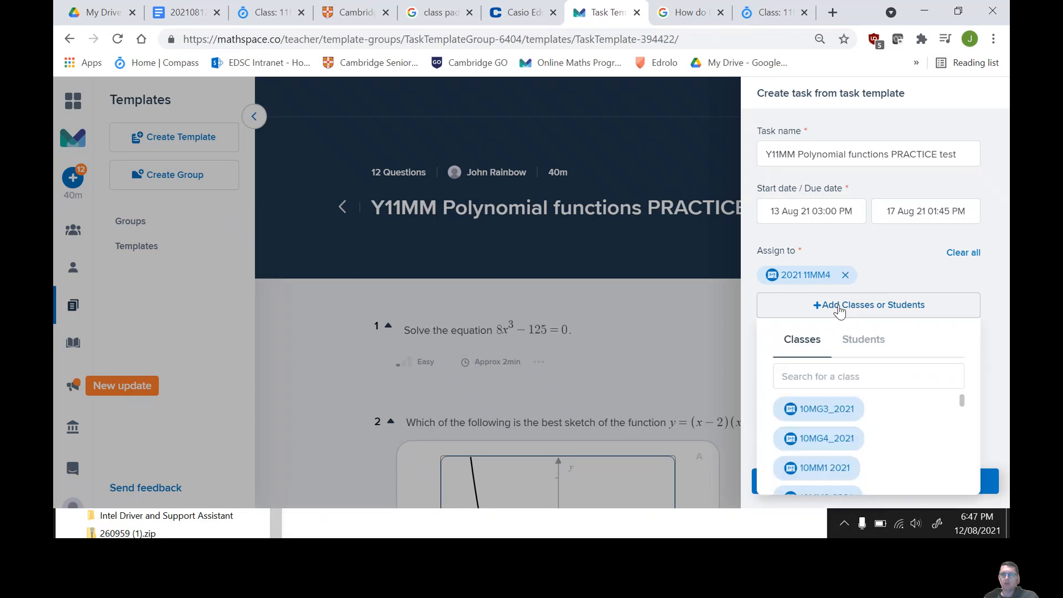
pyautogui.click(863, 351)
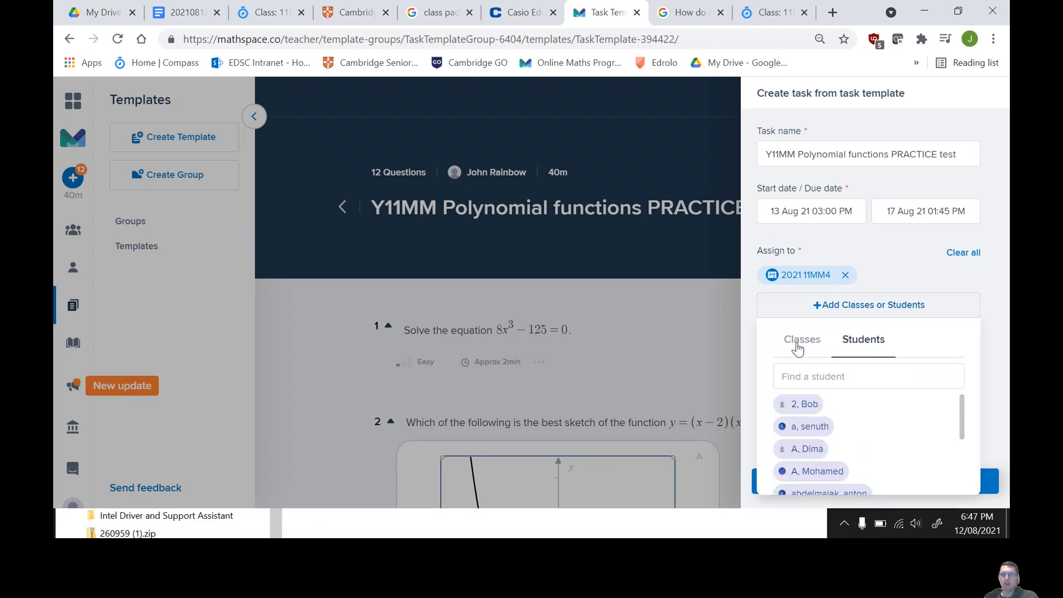
pyautogui.click(818, 342)
pyautogui.click(797, 272)
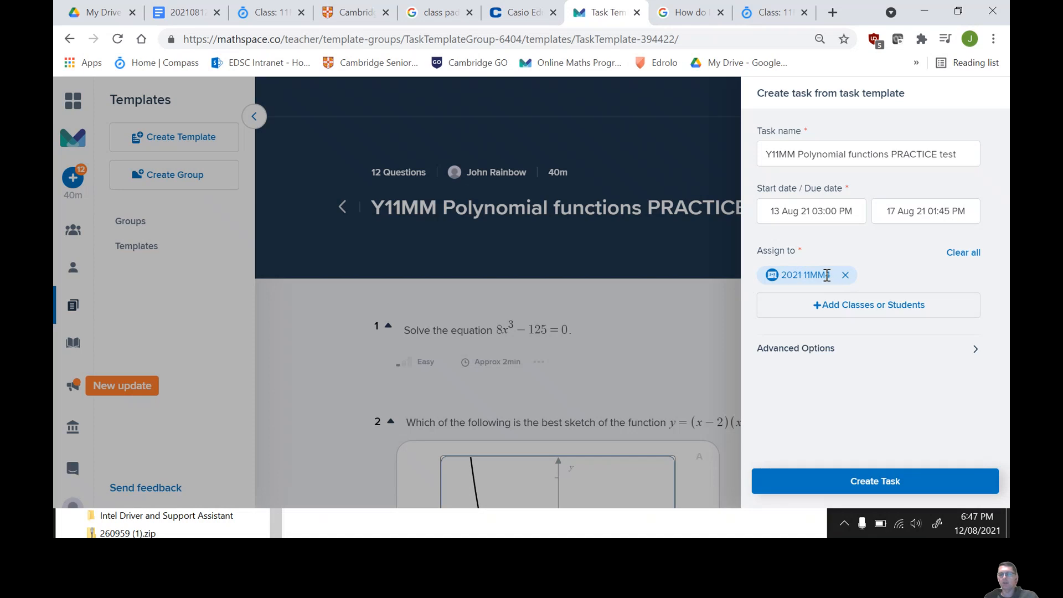
# - Create the task with videos, hints and worked solution hidden and the question variation set to Same for every student
pyautogui.click(897, 350)
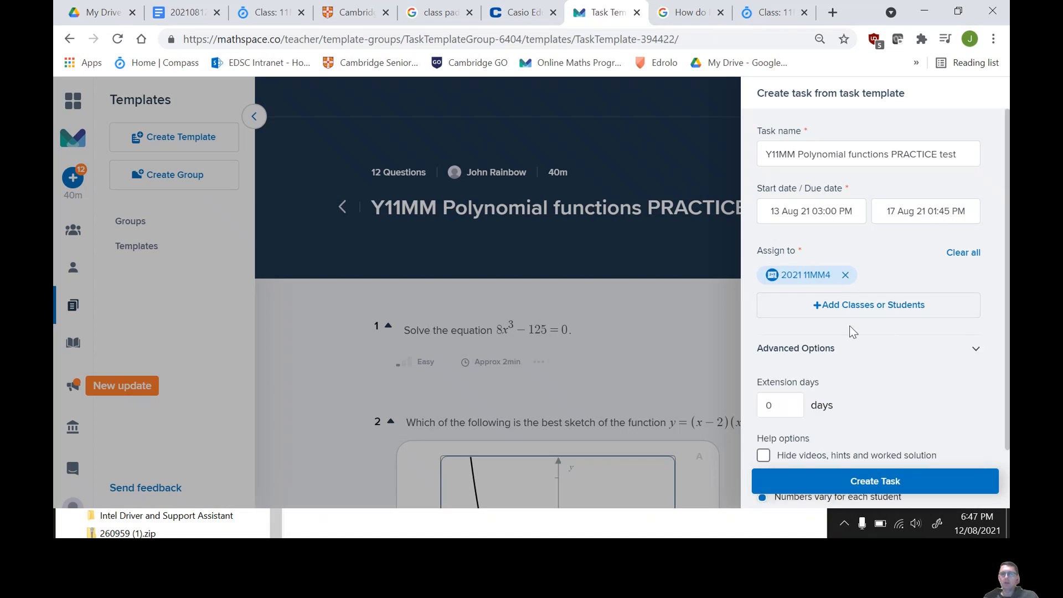
pyautogui.scroll(-2, 850, 332)
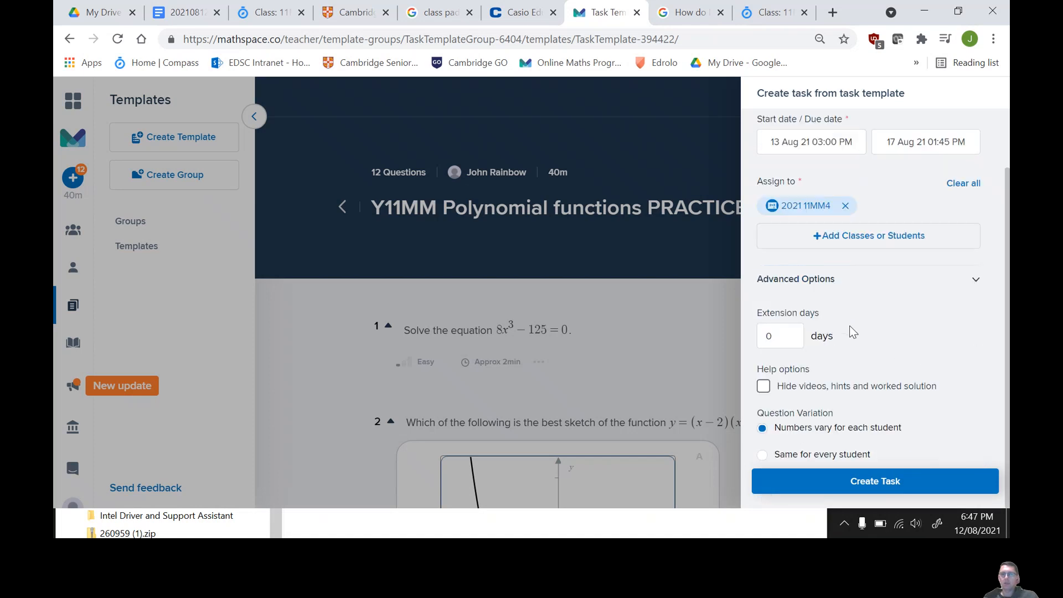
pyautogui.click(763, 387)
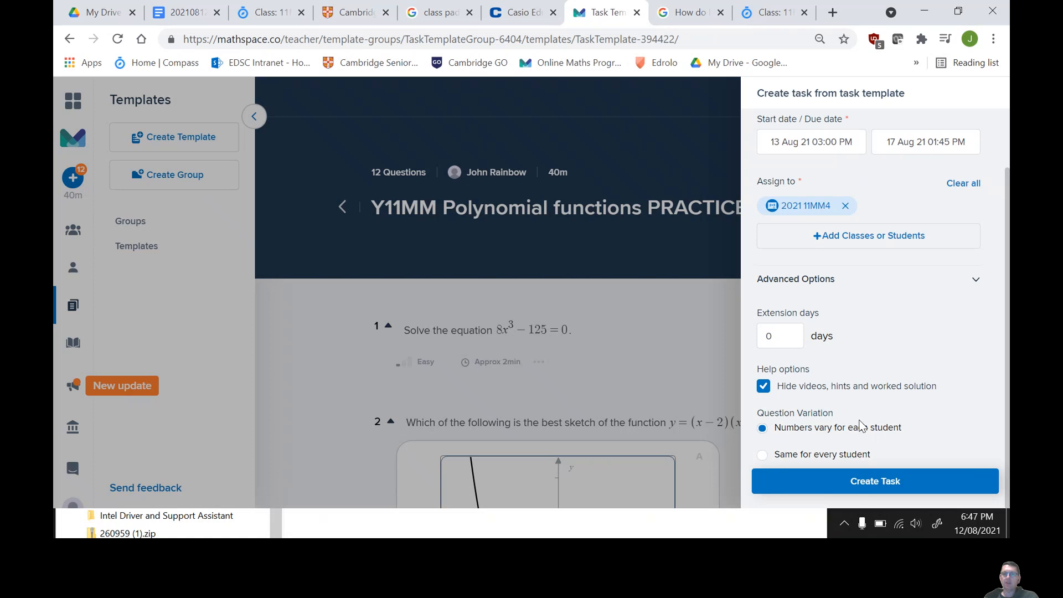
pyautogui.click(830, 455)
pyautogui.click(889, 481)
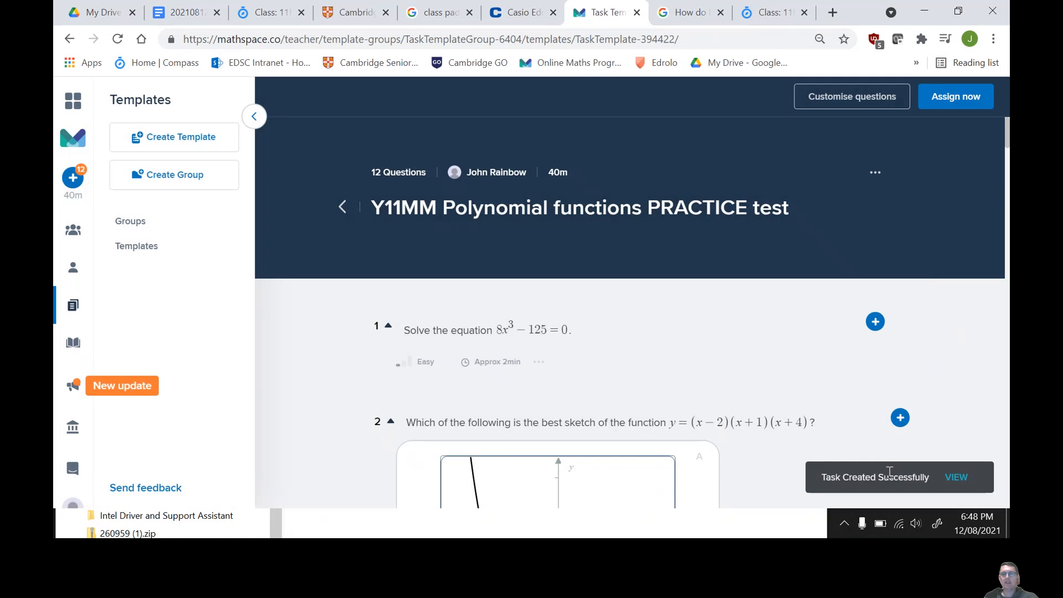
# - Open the new task's report in a separate tab, and return to the template page to show the task list of 2021 11MM4
pyautogui.click(958, 479)
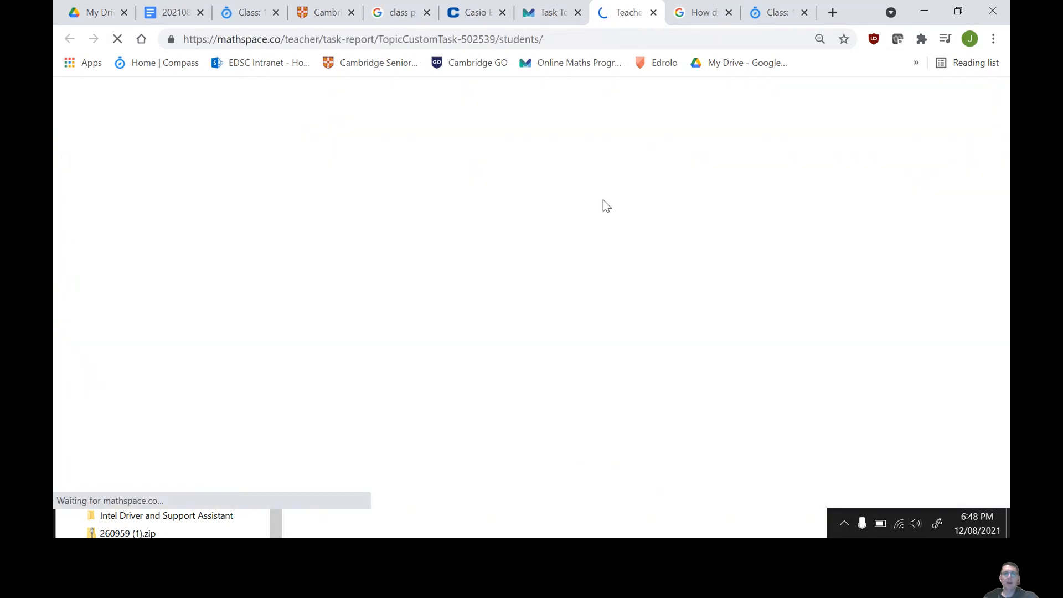
pyautogui.click(535, 14)
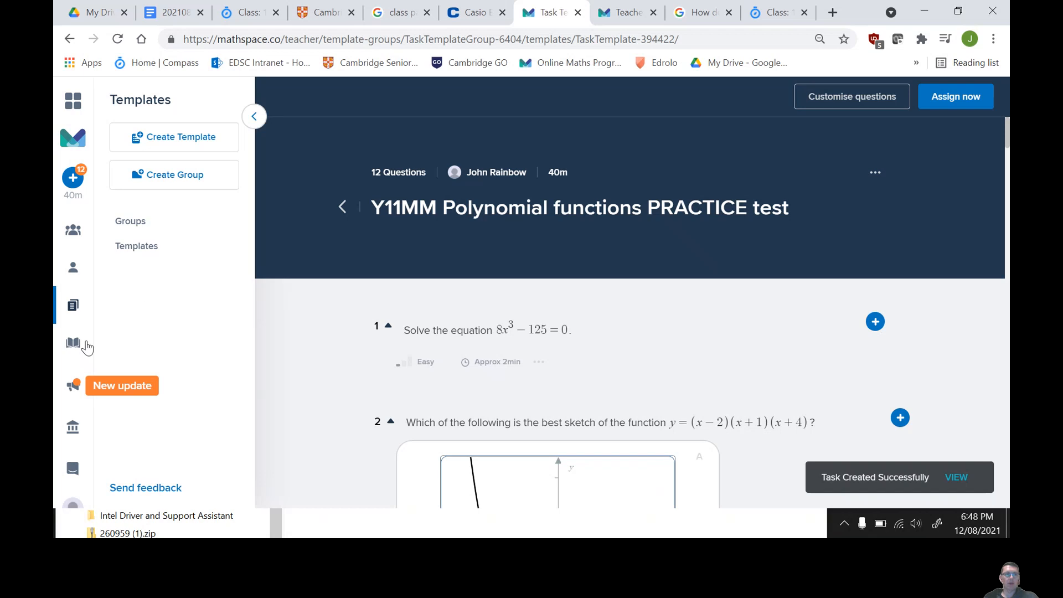
pyautogui.click(74, 233)
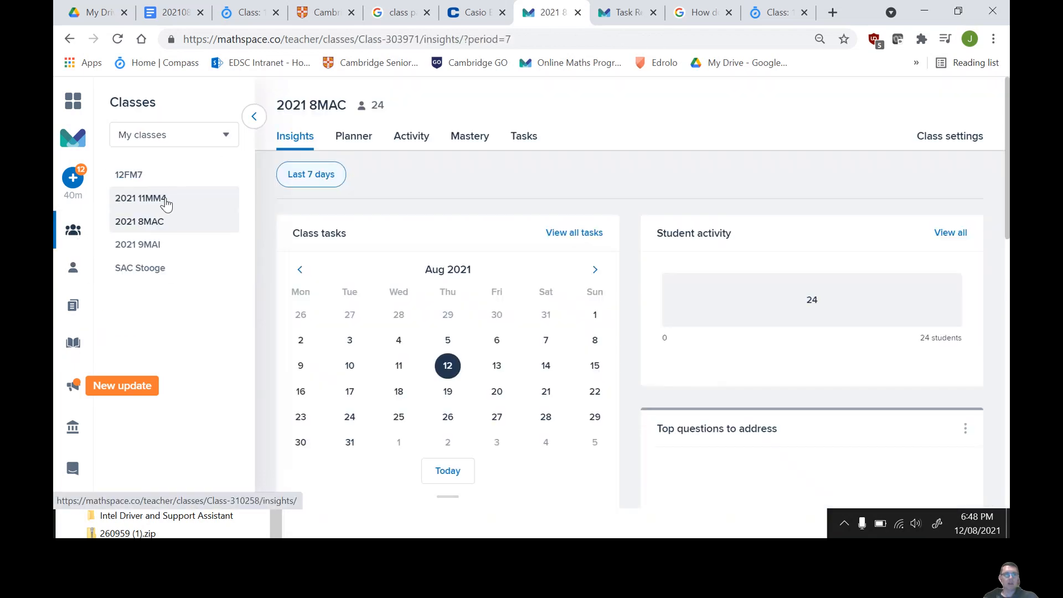
pyautogui.click(166, 204)
pyautogui.click(523, 256)
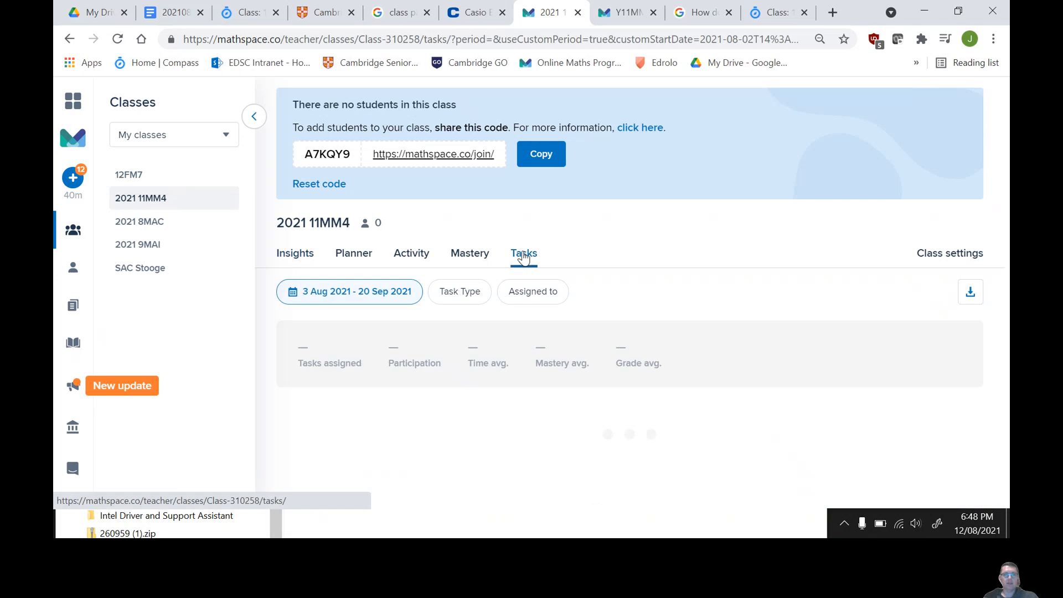
# - Try to set the date range of the class's task list to 3 Aug 2021 - 23 Sep 2021
pyautogui.click(317, 293)
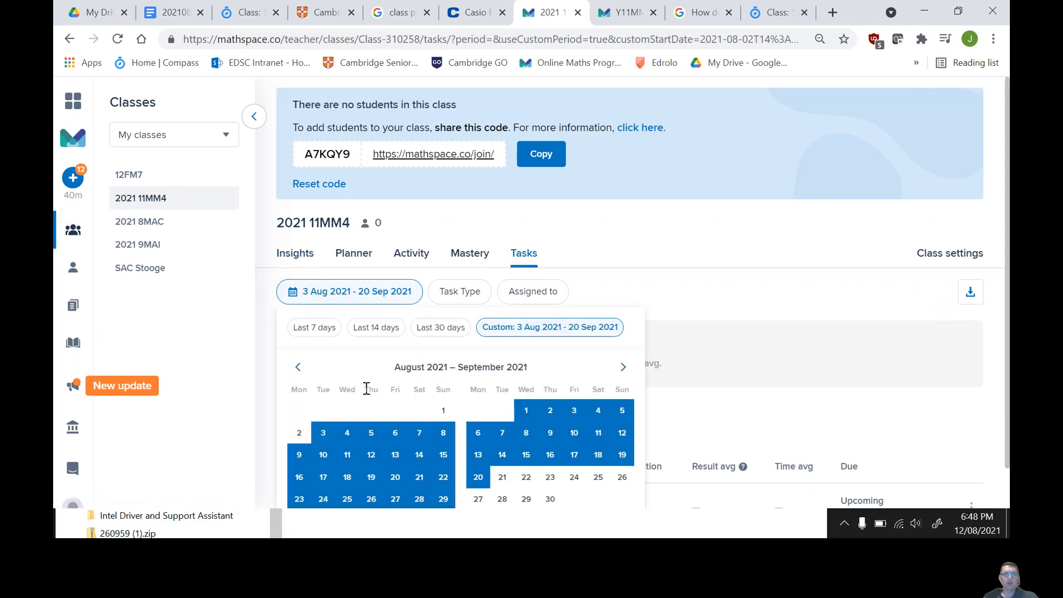
pyautogui.click(549, 476)
pyautogui.click(324, 432)
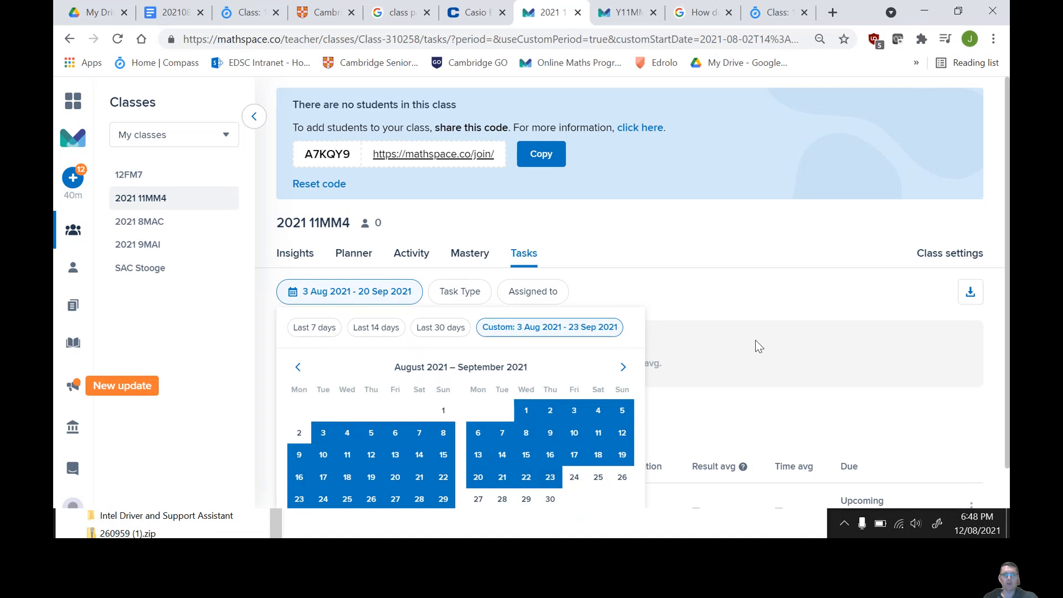
pyautogui.click(807, 398)
# - Review the assigned practice test's due date, compare it with the 11MM4 schedule in Compass, and return to Mathspace
pyautogui.scroll(-1, 747, 386)
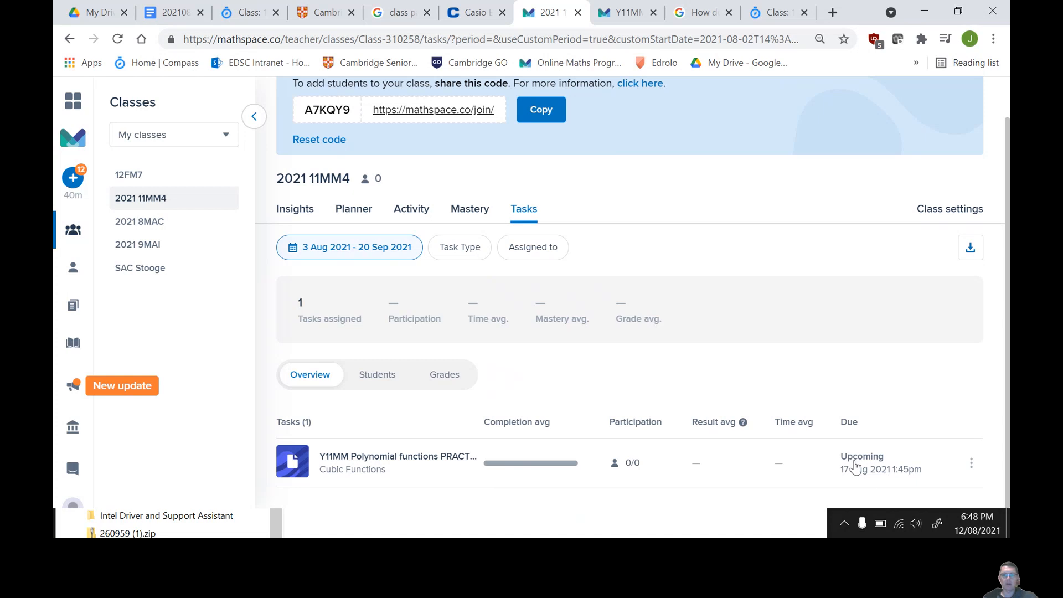
pyautogui.click(974, 468)
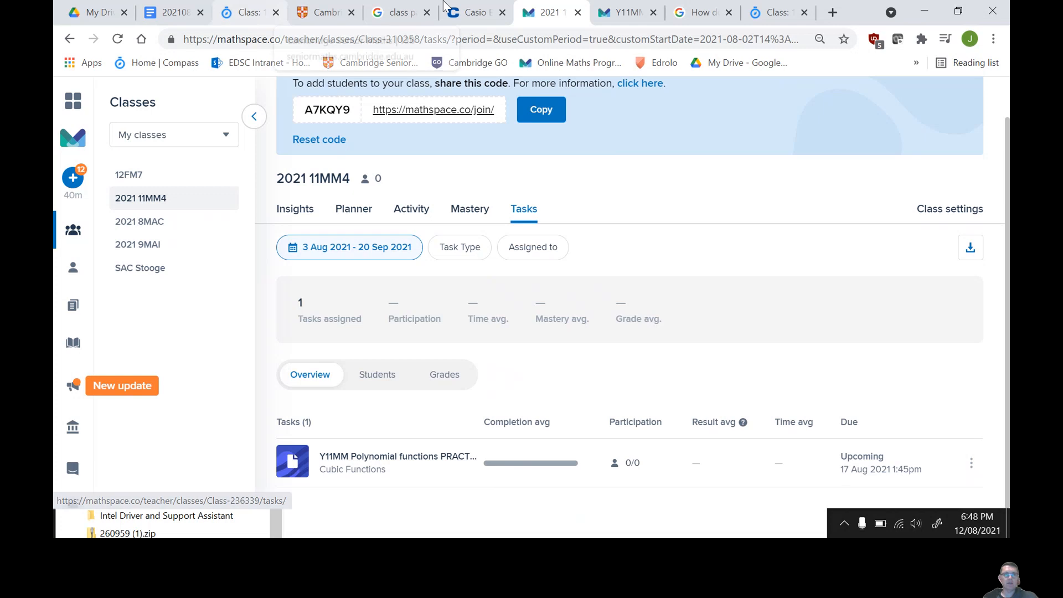
pyautogui.click(246, 12)
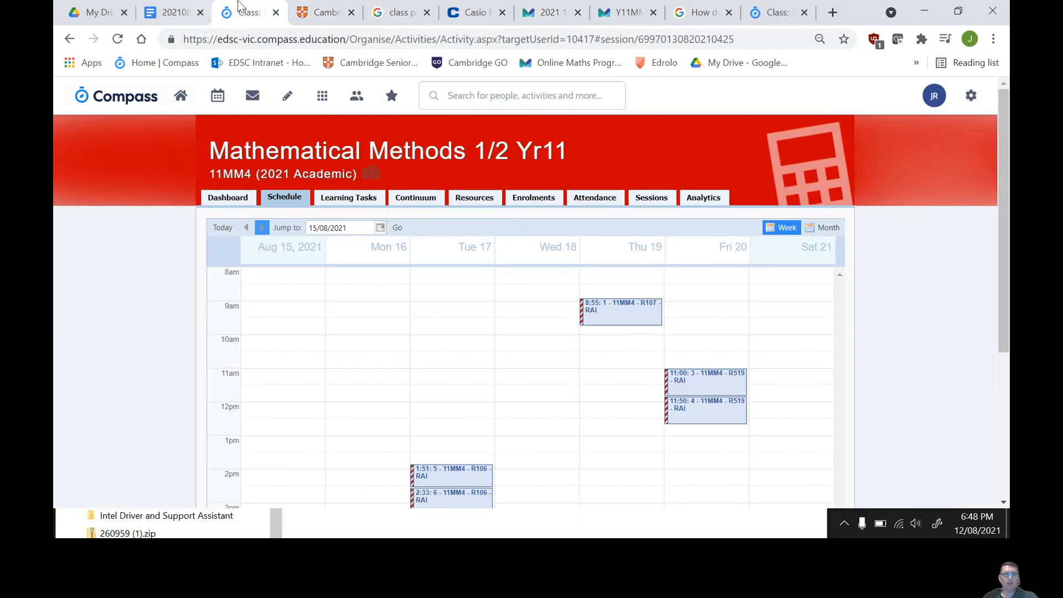
pyautogui.click(559, 13)
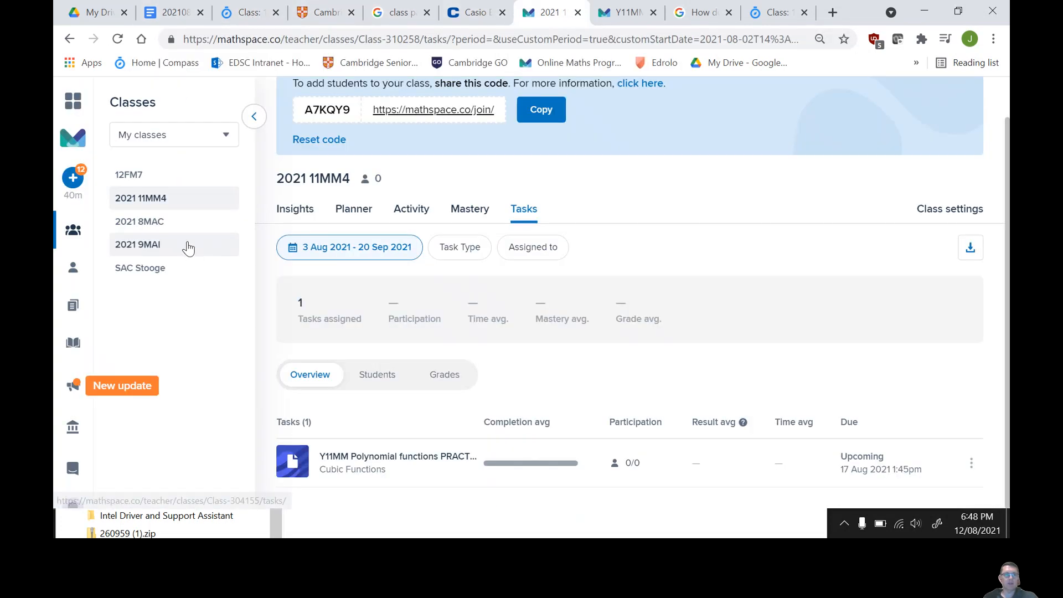
# - Open the "Y11 MM Polynomial function test LC4 LT2" template from the Year 11MM template group
pyautogui.click(72, 305)
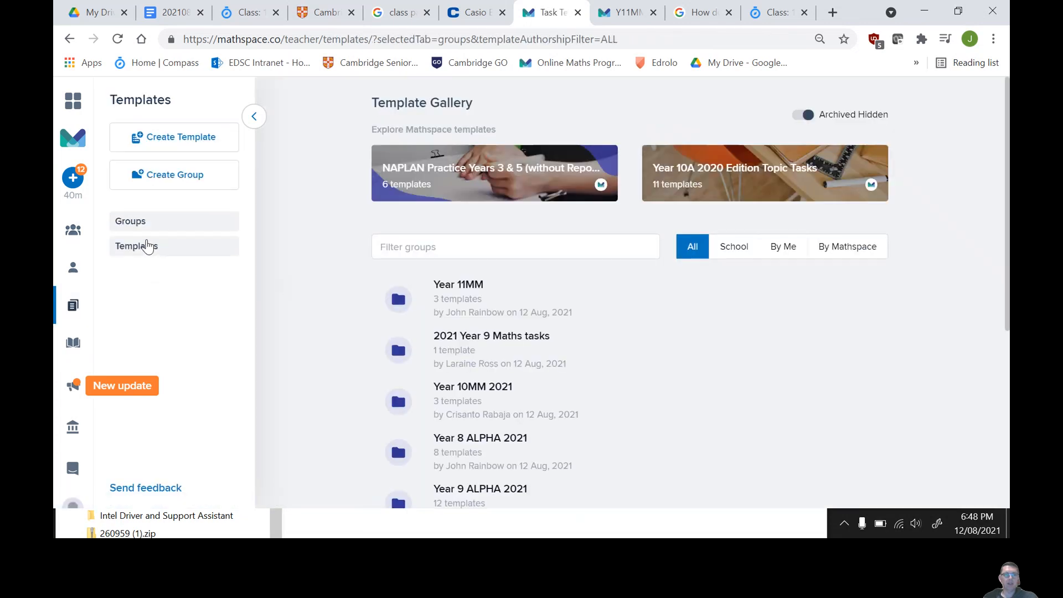
pyautogui.click(487, 297)
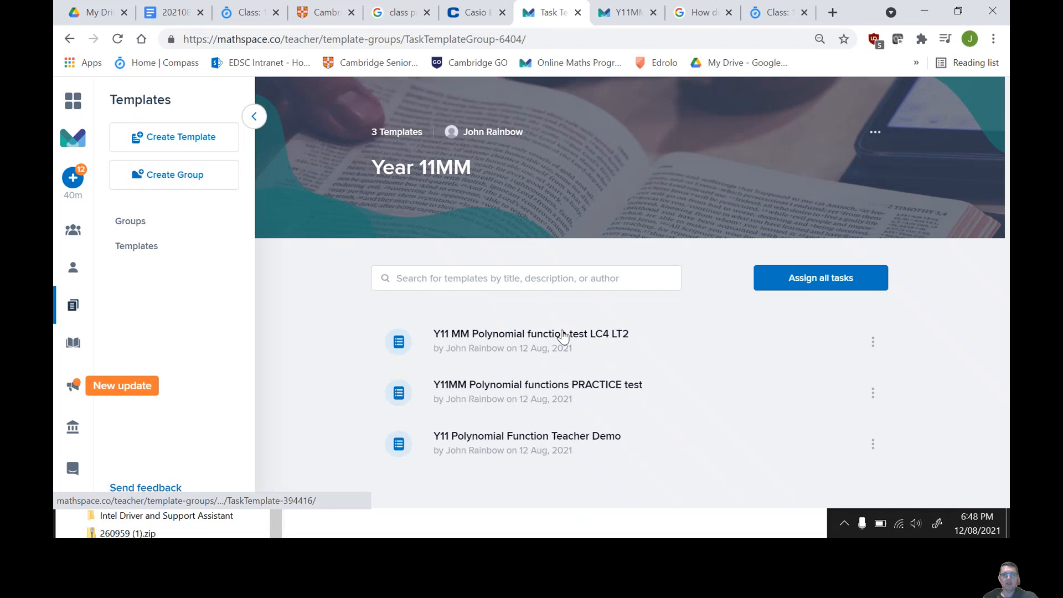
pyautogui.click(541, 335)
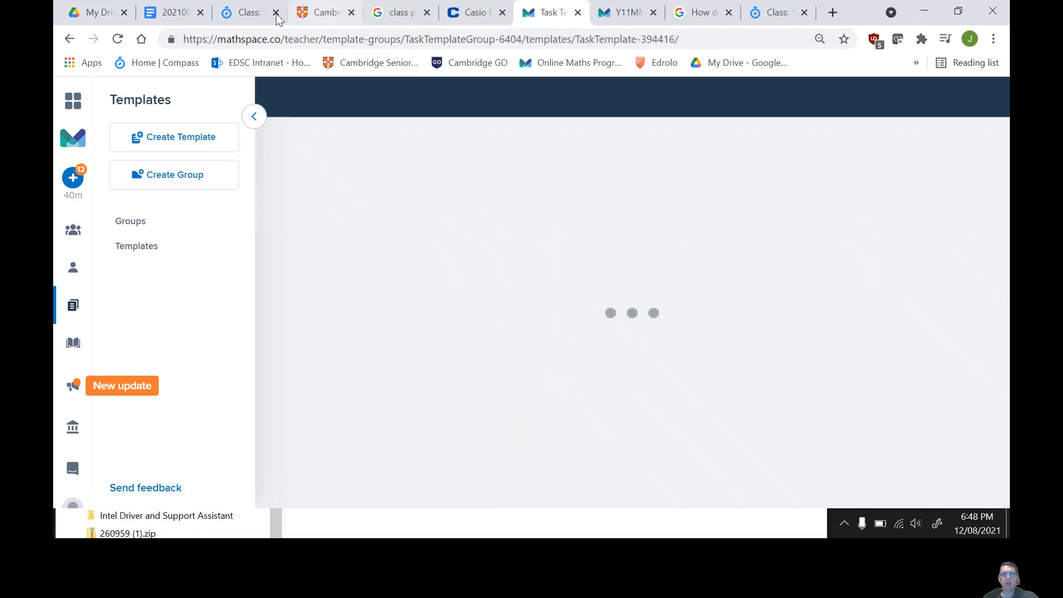
# - Check the 11MM4 lesson times for the week of 15/08/2021 in the Compass schedule, and return to the Mathspace template
pyautogui.click(239, 12)
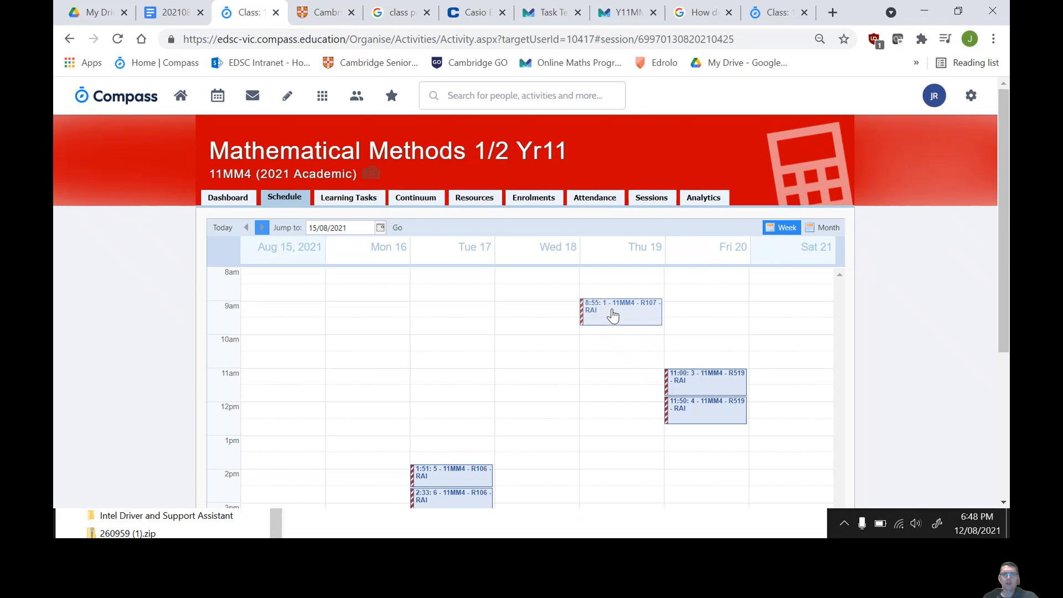
pyautogui.moveTo(613, 315)
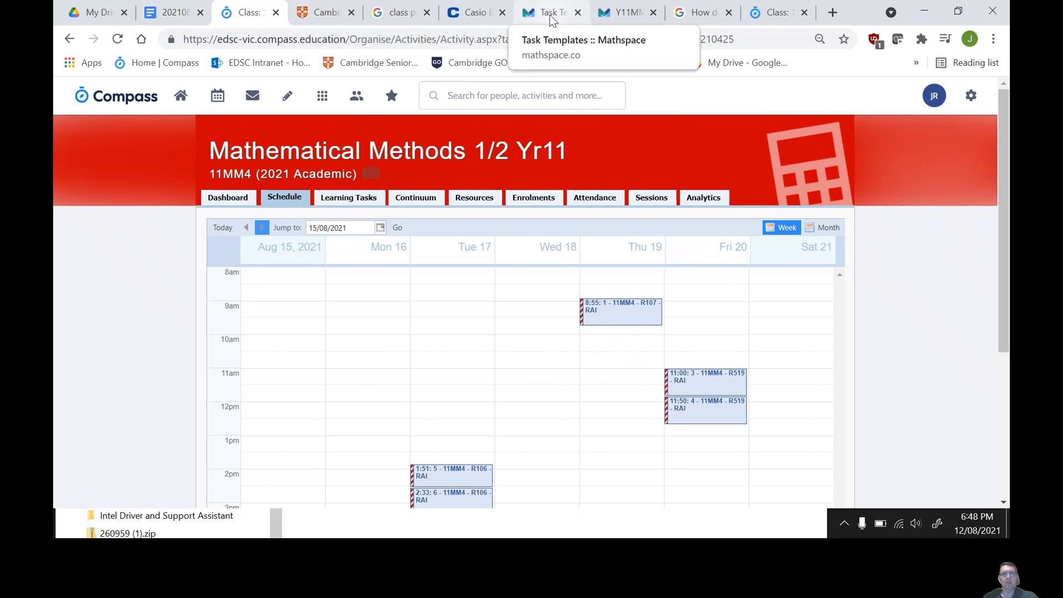
pyautogui.click(552, 20)
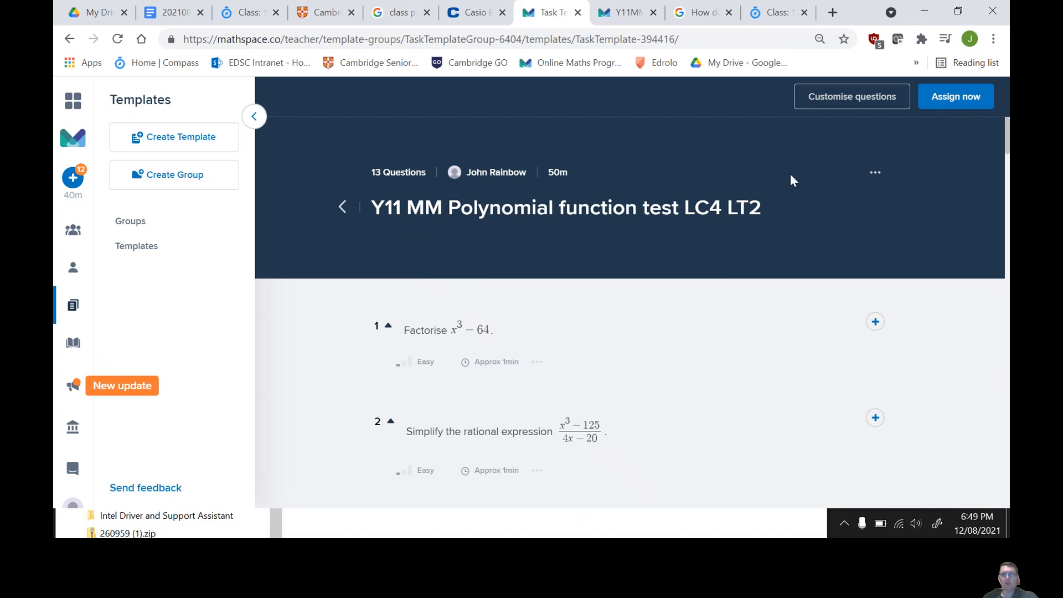
# - Start assigning the test template and set the task's start date to 19 Aug 21 08:50 AM
pyautogui.click(958, 100)
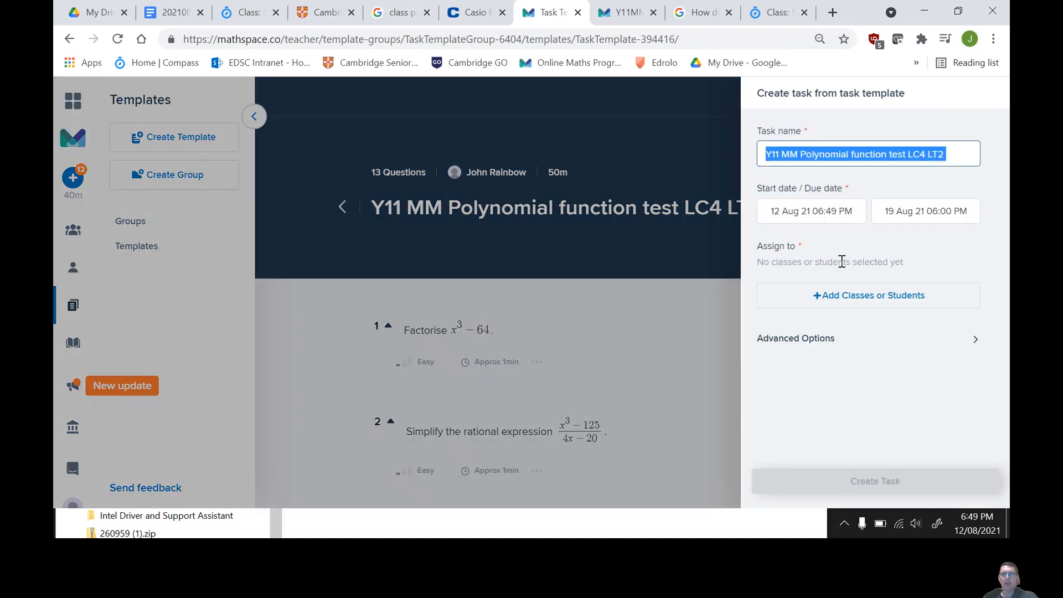
pyautogui.click(818, 217)
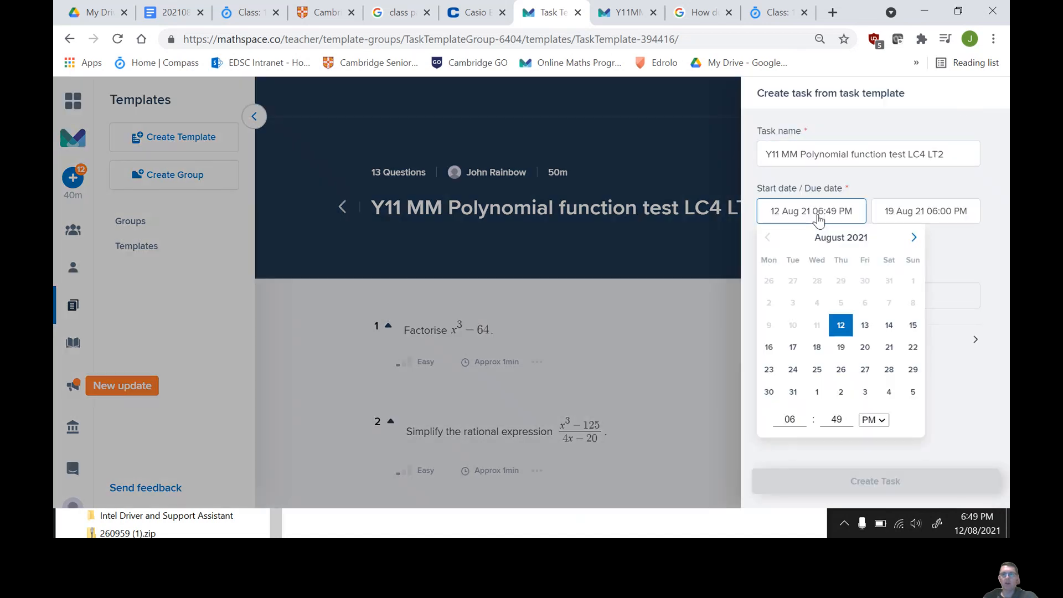
pyautogui.click(841, 348)
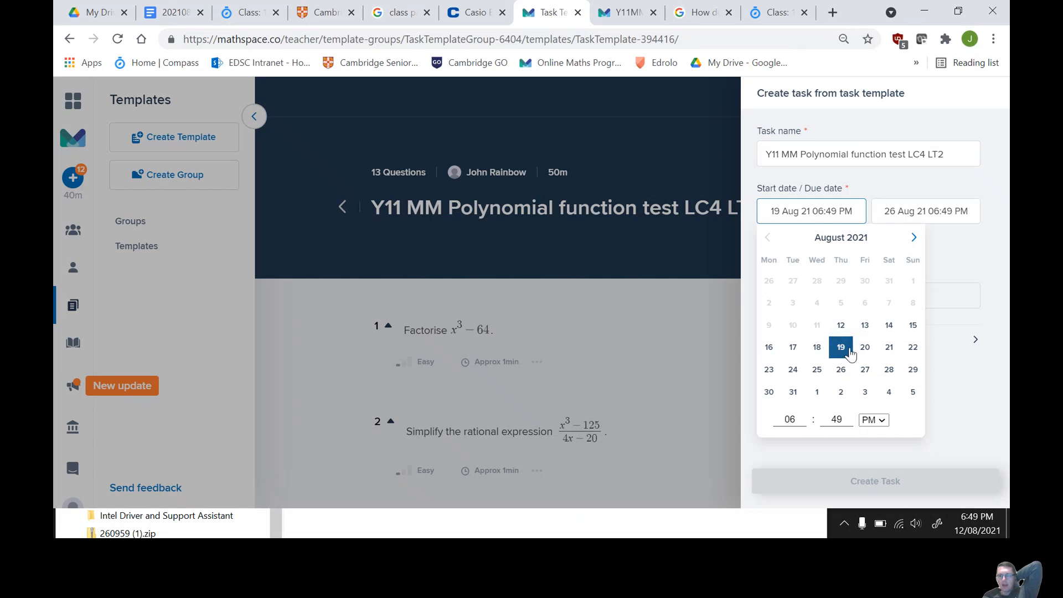
pyautogui.click(797, 419)
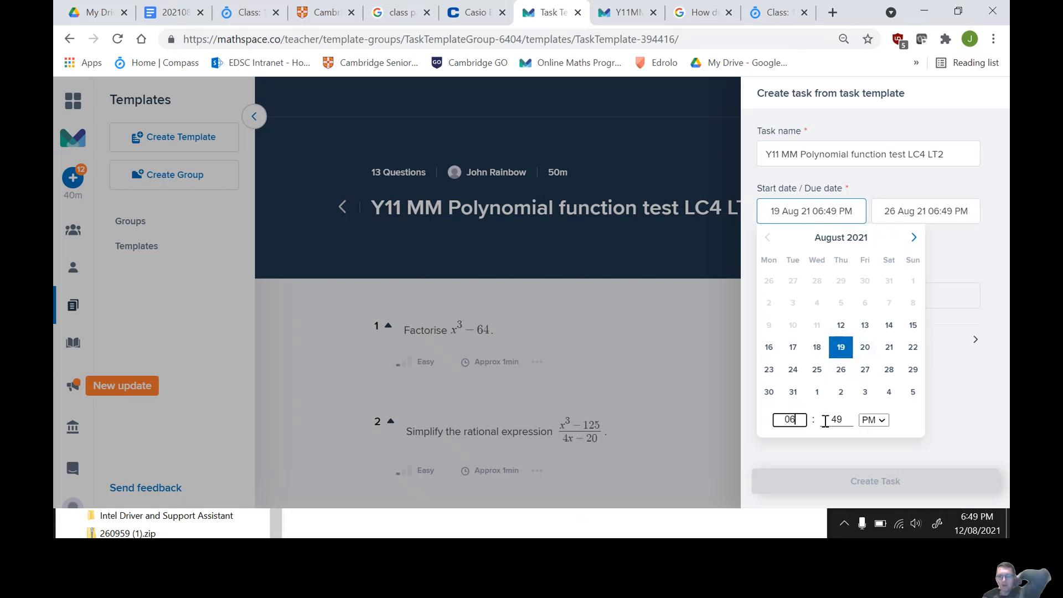
pyautogui.write('08')
pyautogui.click(837, 418)
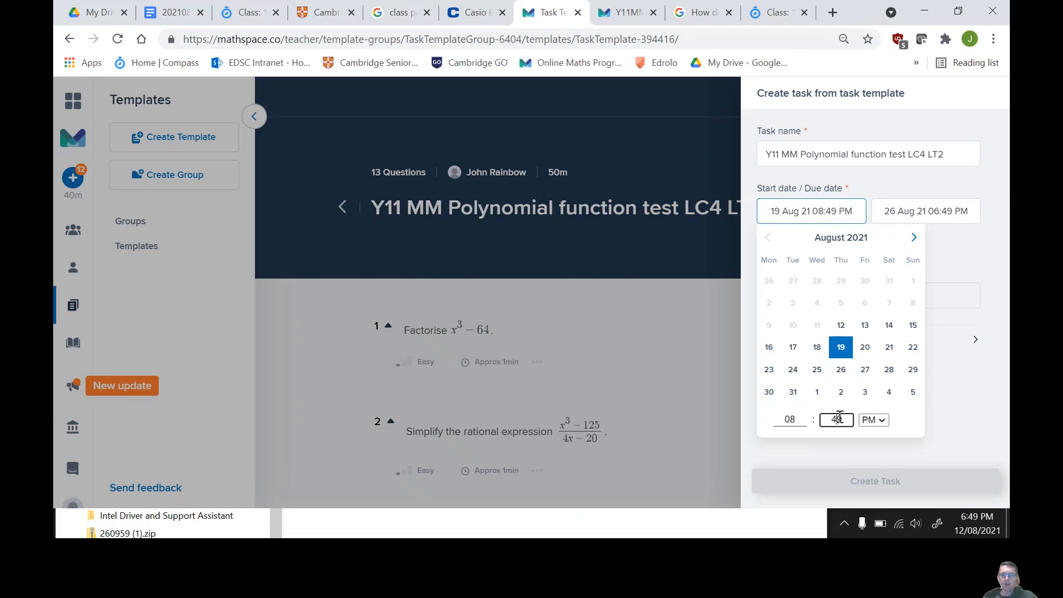
pyautogui.press('BackSpace')
pyautogui.press('BackSpace')
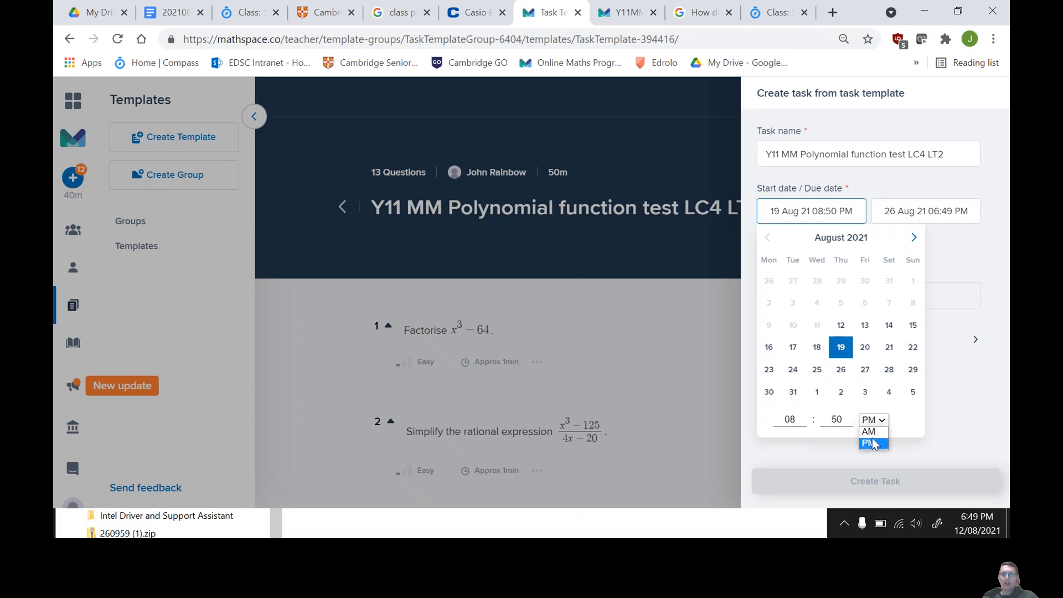
pyautogui.click(875, 440)
pyautogui.click(955, 229)
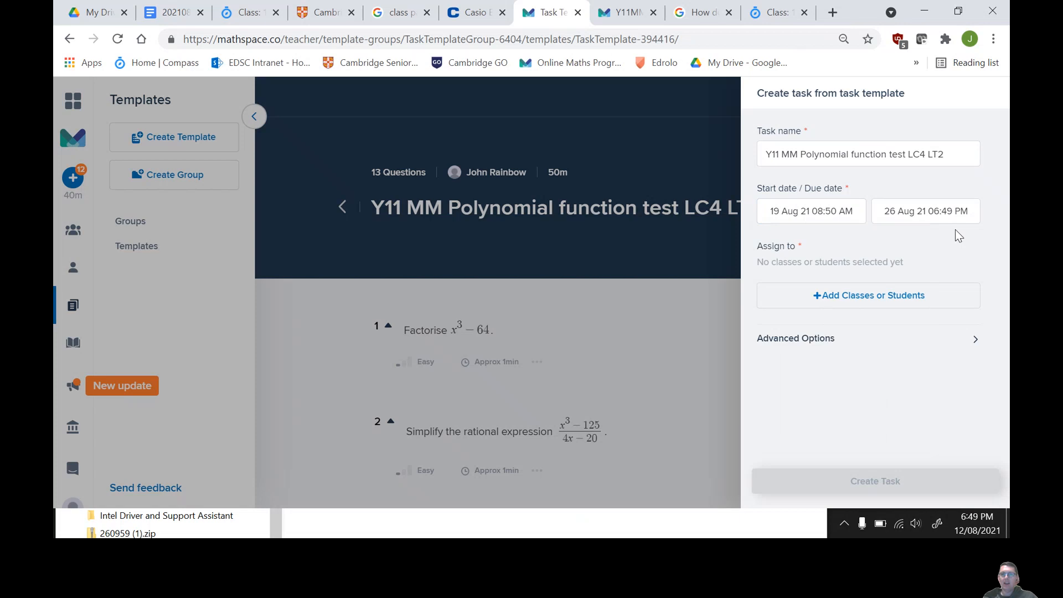
# - Set the test task's due date to 19 Aug 21 09:50 AM
pyautogui.click(939, 219)
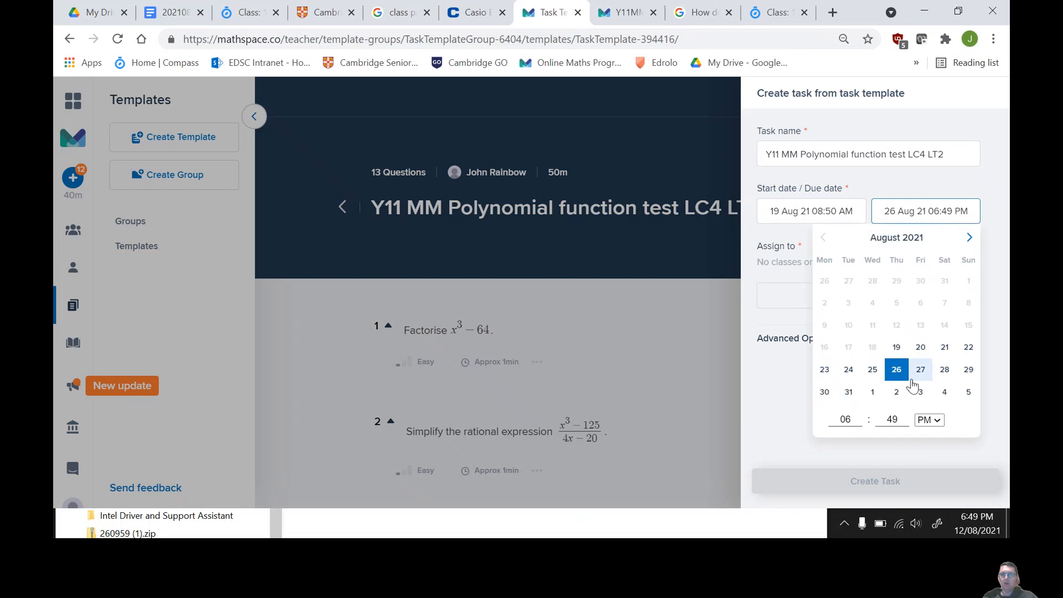
pyautogui.click(895, 347)
pyautogui.click(851, 421)
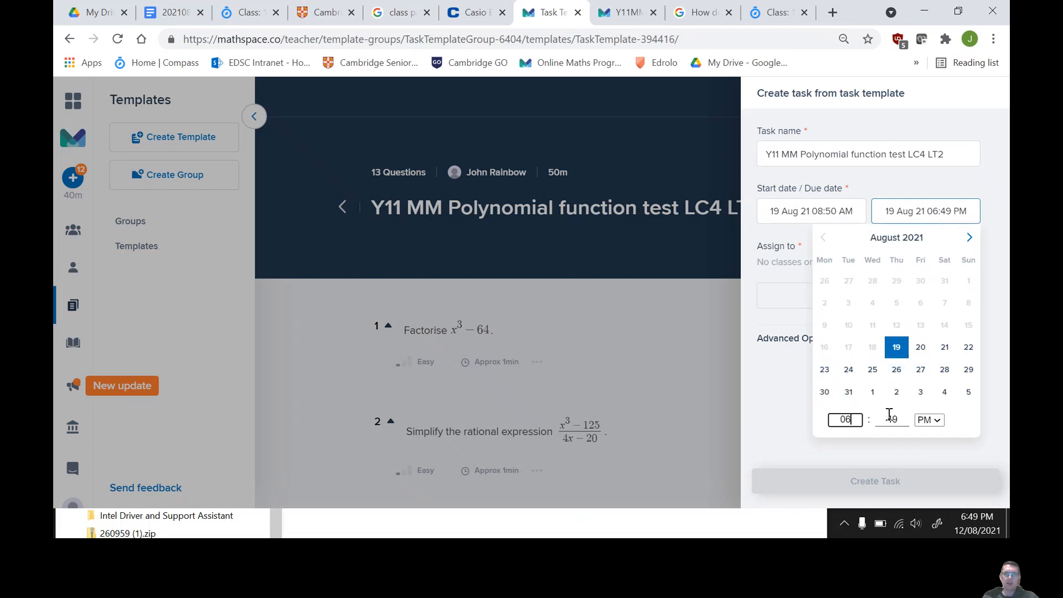
pyautogui.write('12')
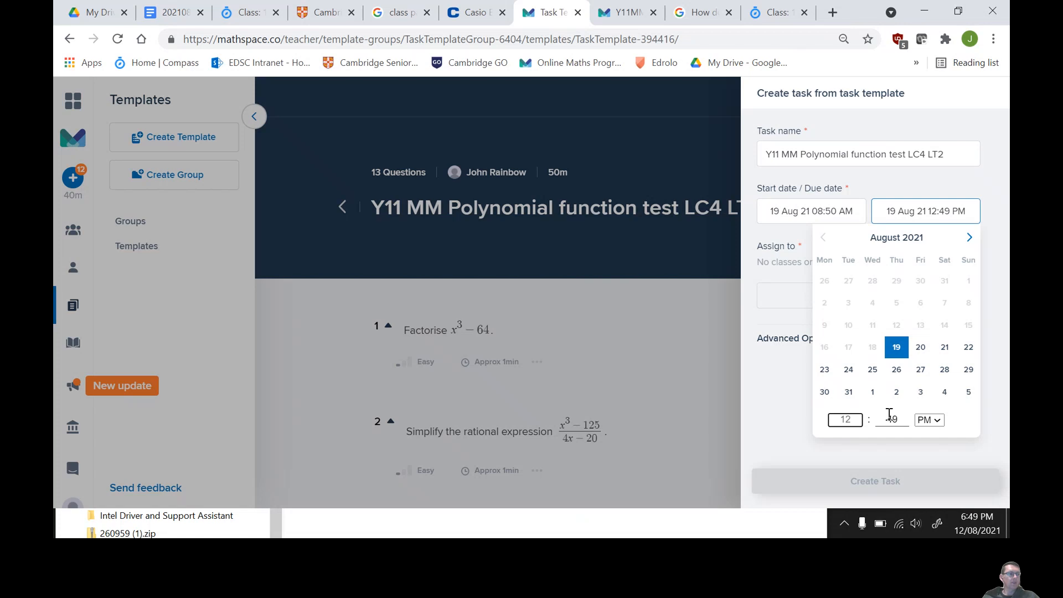
pyautogui.write('9')
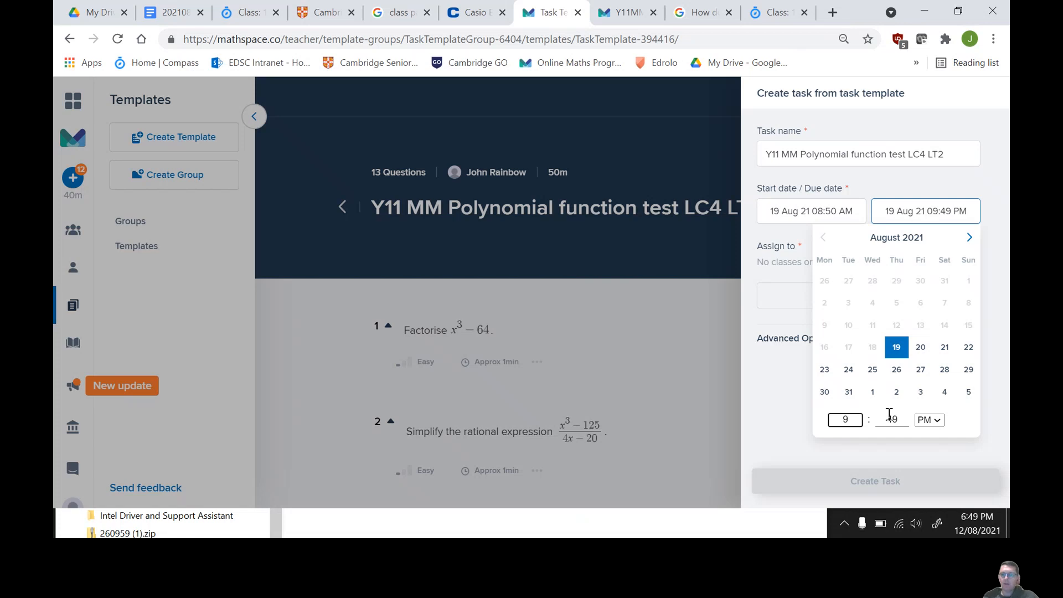
pyautogui.click(889, 419)
pyautogui.write('50')
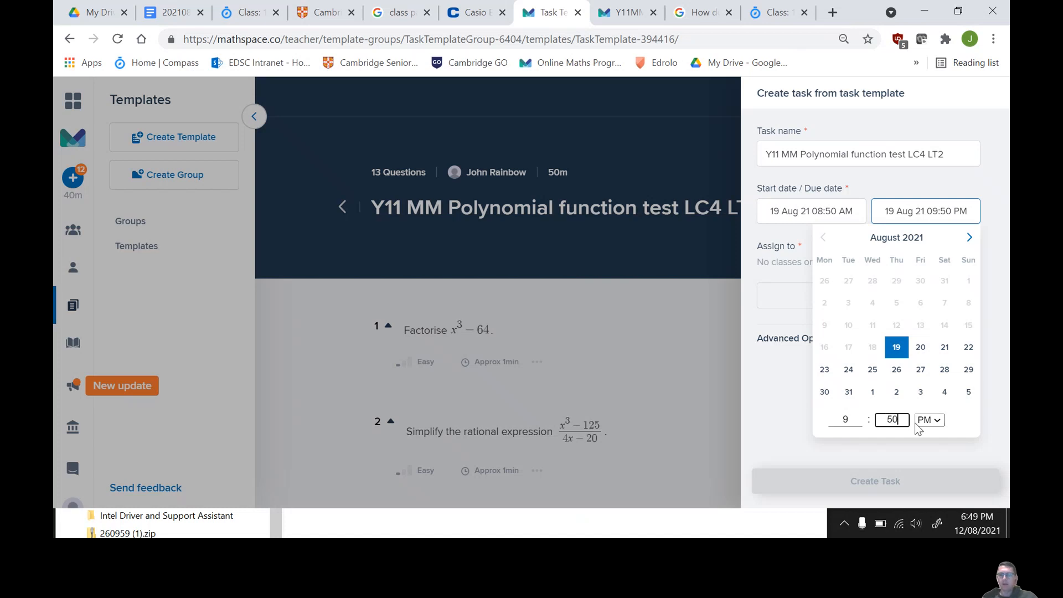
pyautogui.click(915, 422)
pyautogui.click(925, 431)
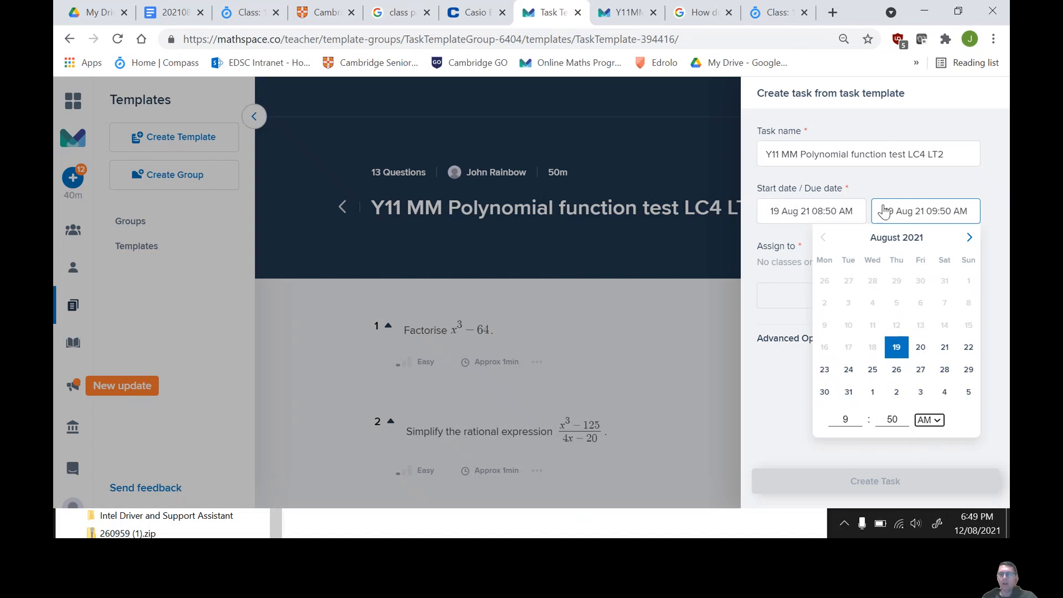
pyautogui.click(906, 181)
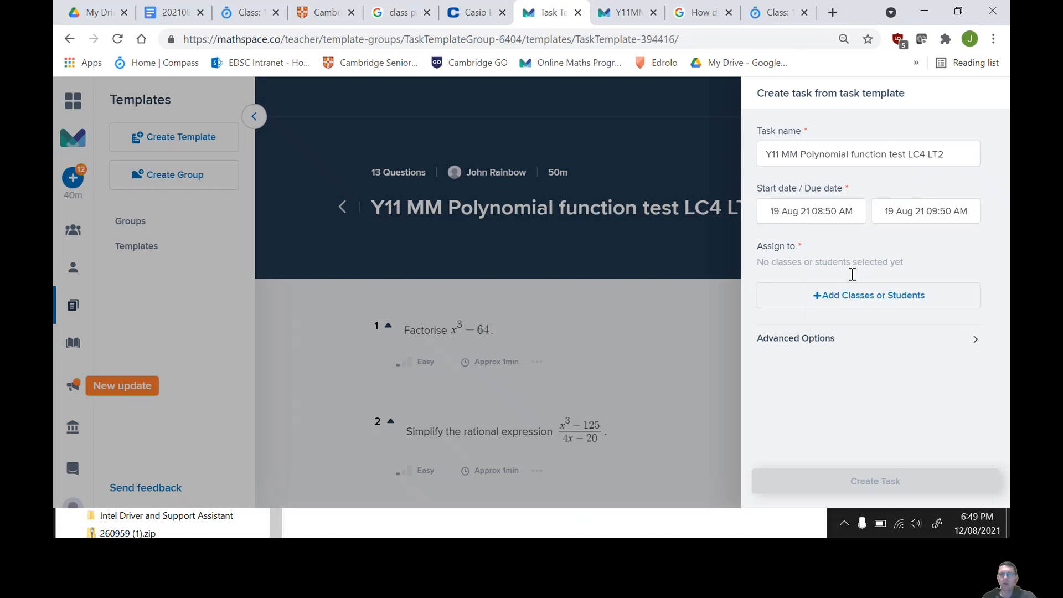
# - Search the classes for "2021 11" and assign the test task to class 2021 11MM4
pyautogui.click(849, 295)
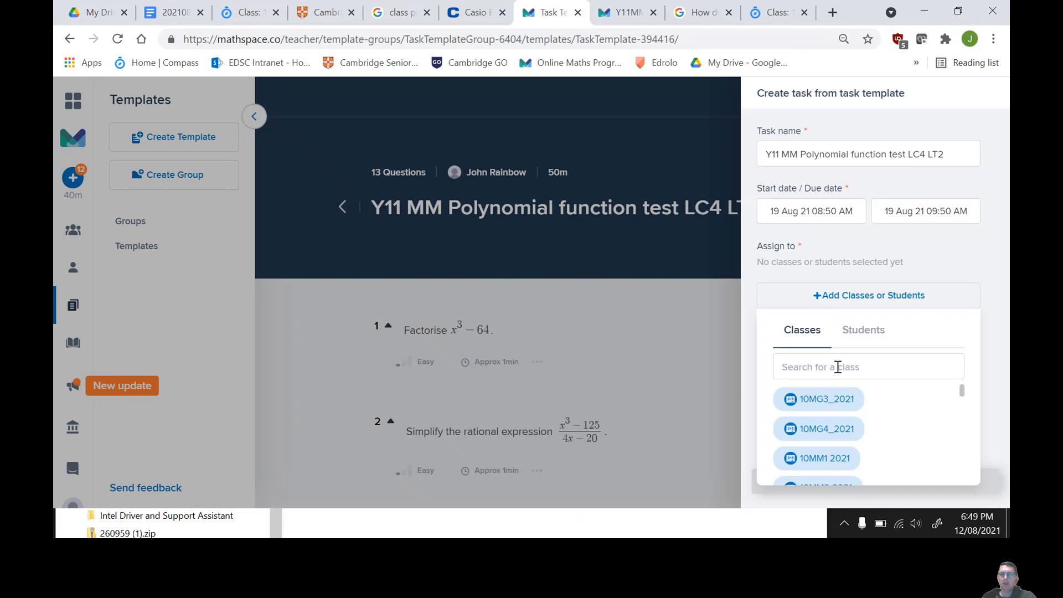
pyautogui.click(837, 367)
pyautogui.write('11')
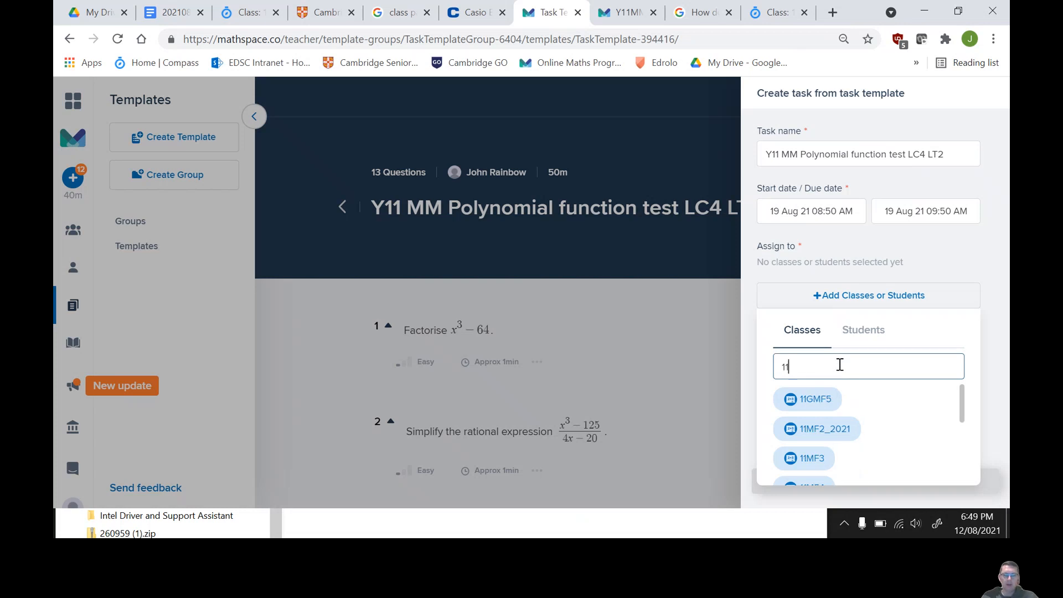
pyautogui.press('BackSpace')
pyautogui.press('BackSpace')
pyautogui.write('2021')
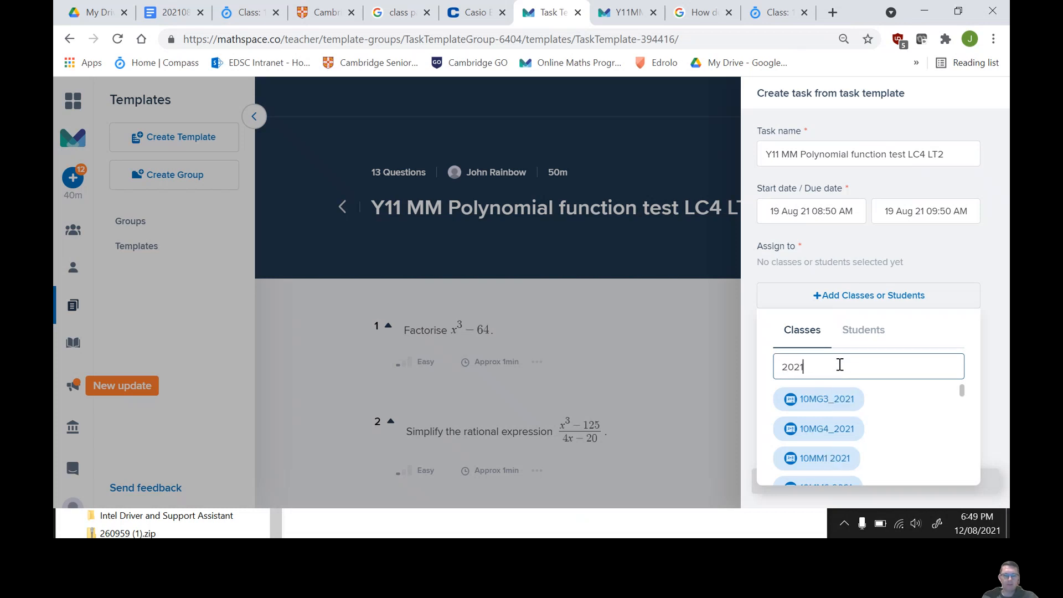
pyautogui.write(' 11')
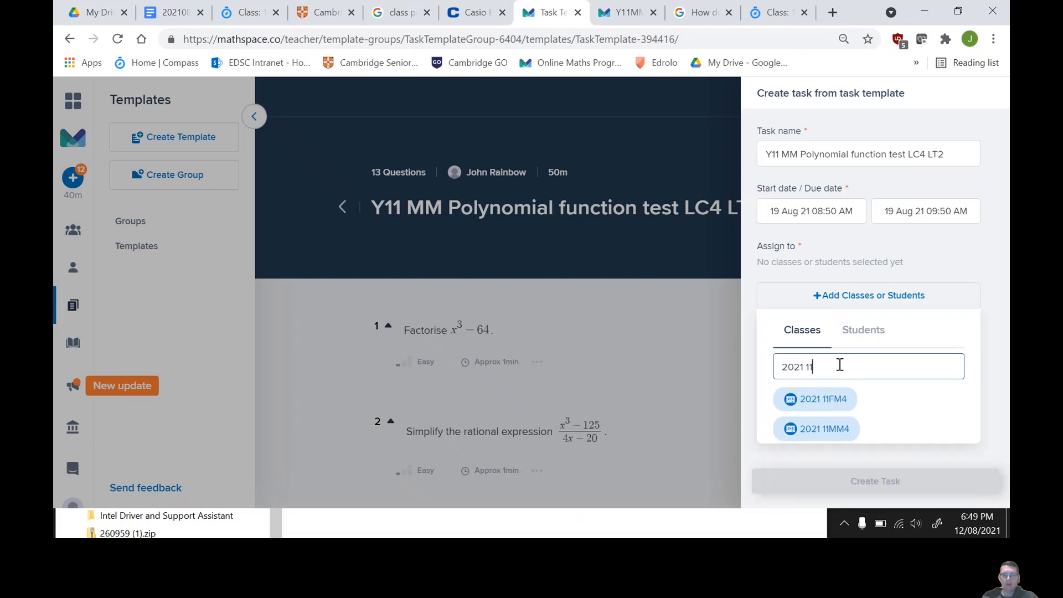
pyautogui.click(830, 427)
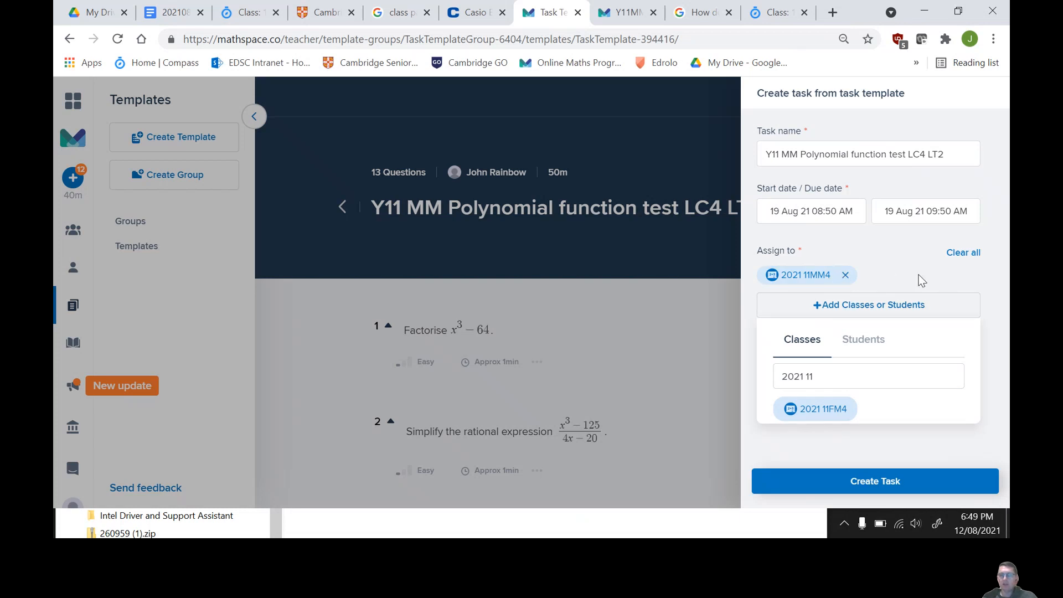
pyautogui.click(891, 296)
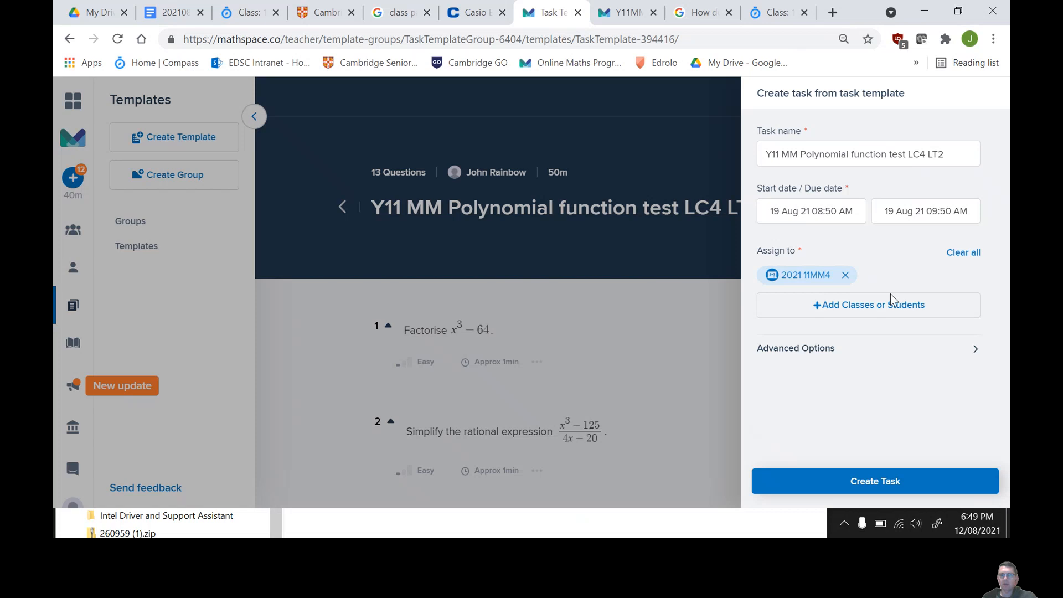
# - Create the test task with videos, hints and worked solution hidden and numbers varying for each student
pyautogui.click(849, 348)
pyautogui.scroll(-2, 848, 349)
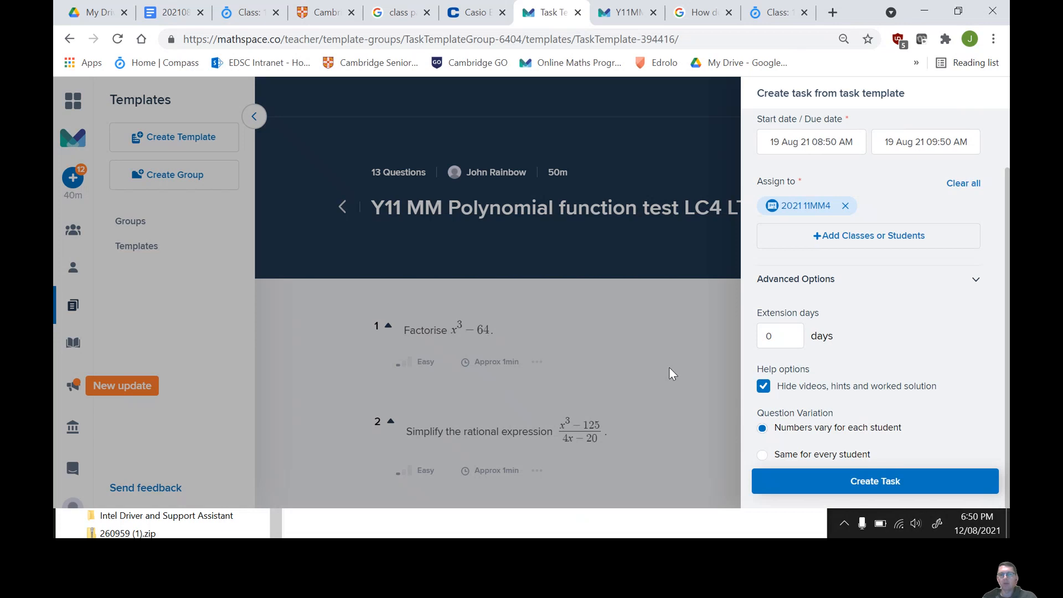
pyautogui.click(842, 480)
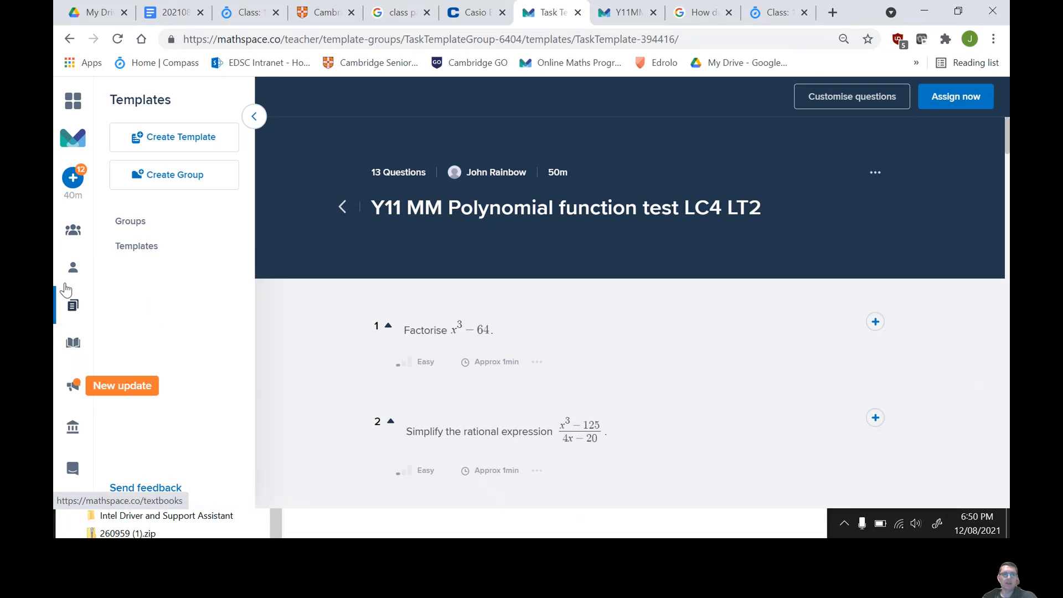
# - Show the task list of class 2021 8MAC
pyautogui.click(93, 231)
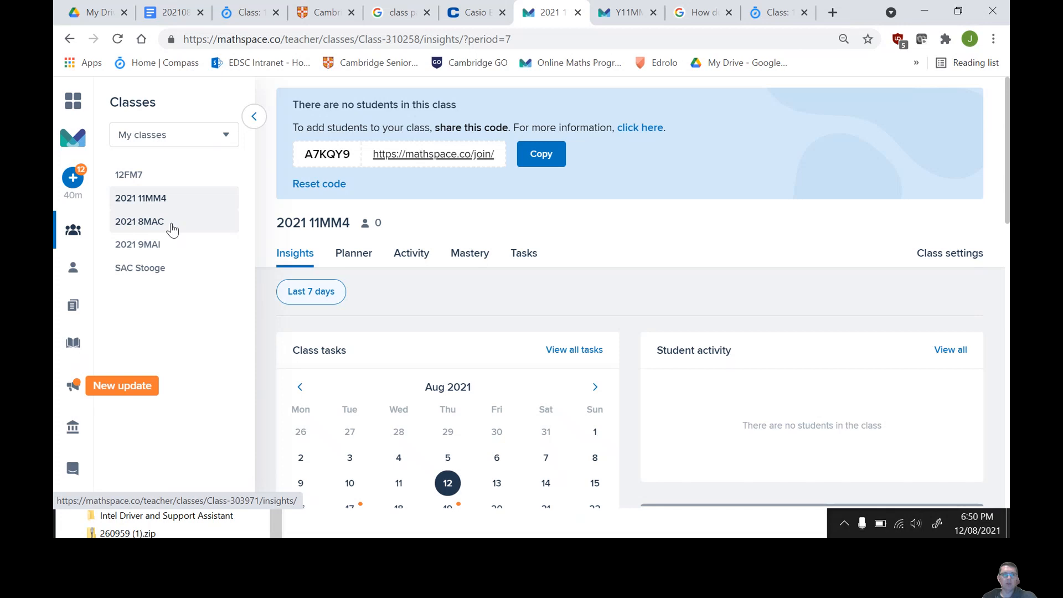
pyautogui.click(172, 225)
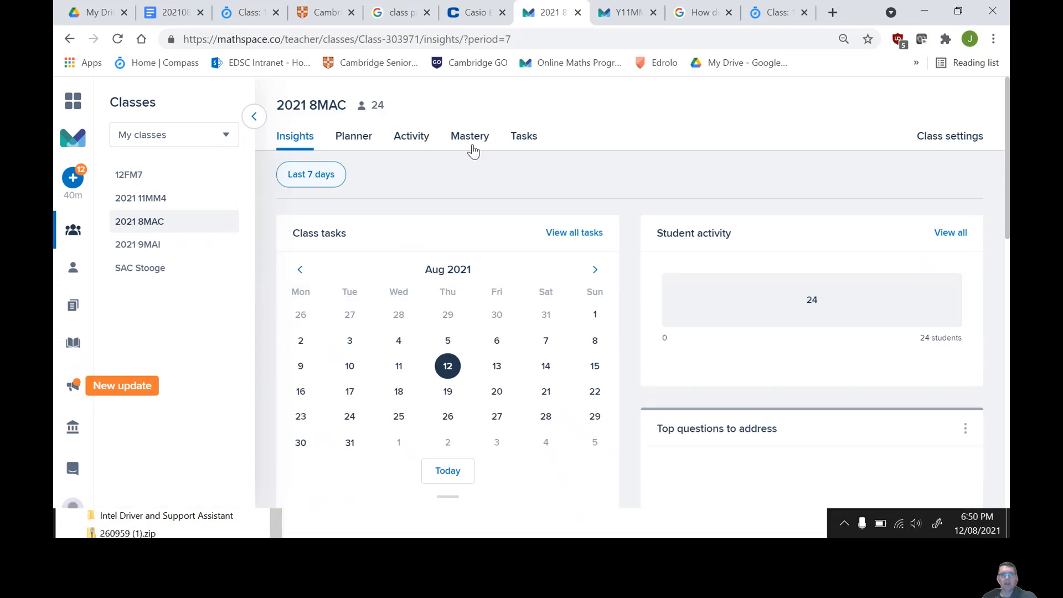
pyautogui.click(518, 139)
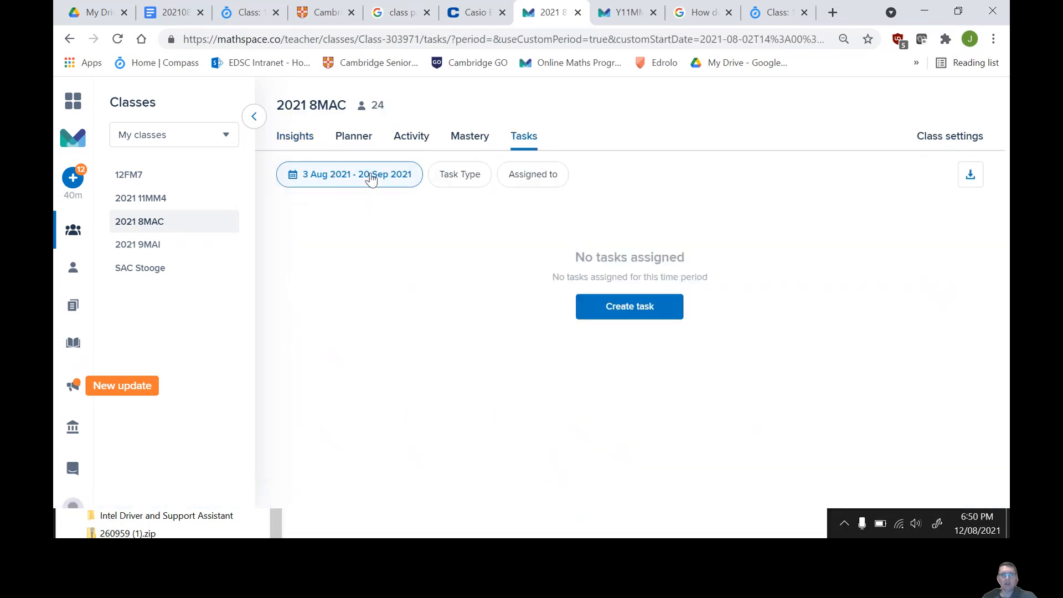
# - Set the 2021 8MAC task list's date range to 7 Apr 2021 - 10 Jul 2021
pyautogui.click(370, 176)
pyautogui.click(297, 251)
pyautogui.click(297, 250)
pyautogui.click(297, 251)
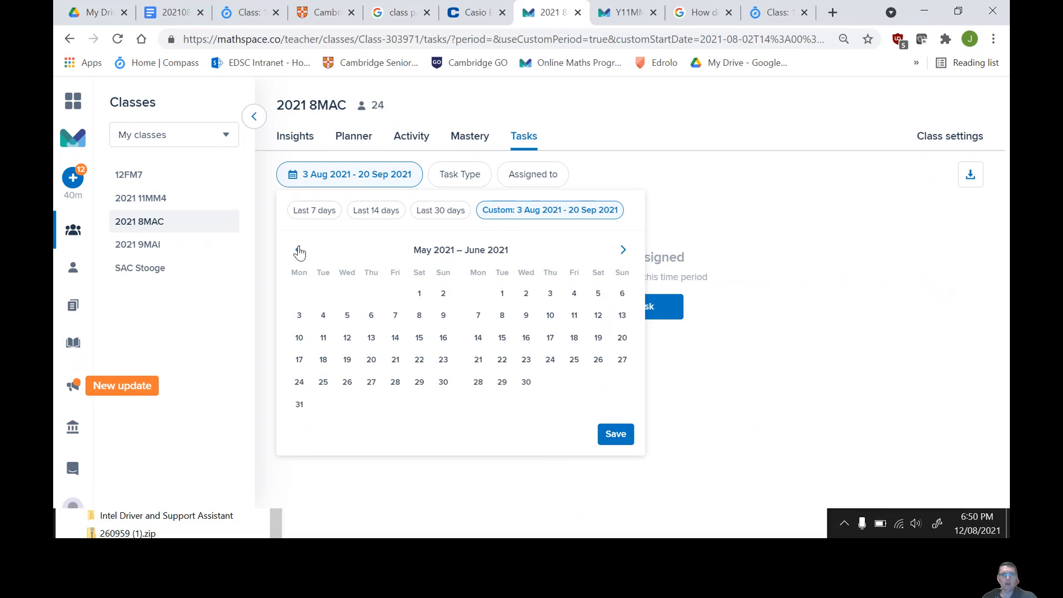
pyautogui.click(297, 250)
pyautogui.click(347, 315)
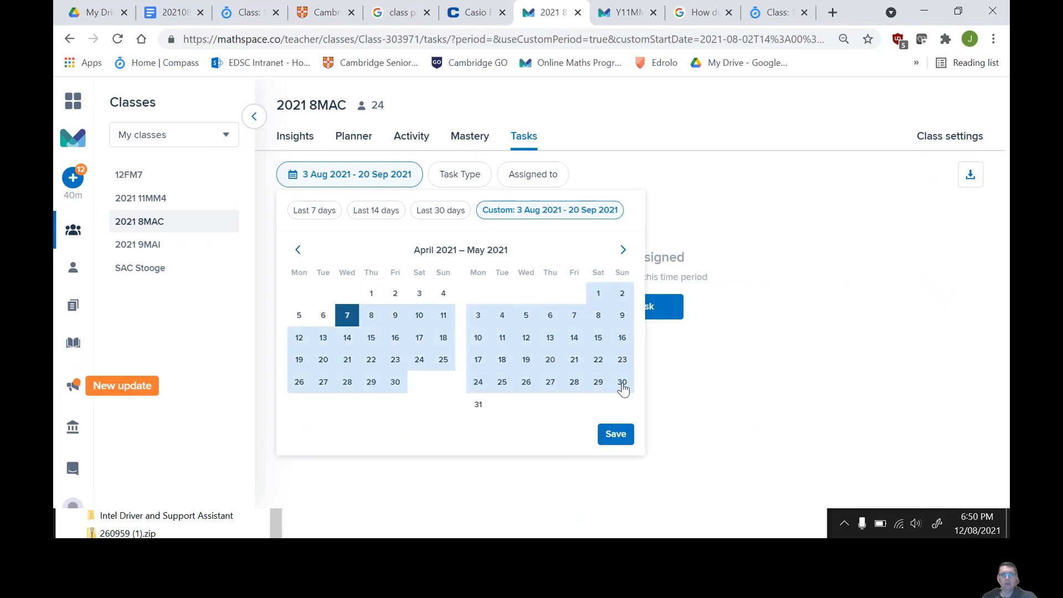
pyautogui.click(622, 250)
pyautogui.click(622, 250)
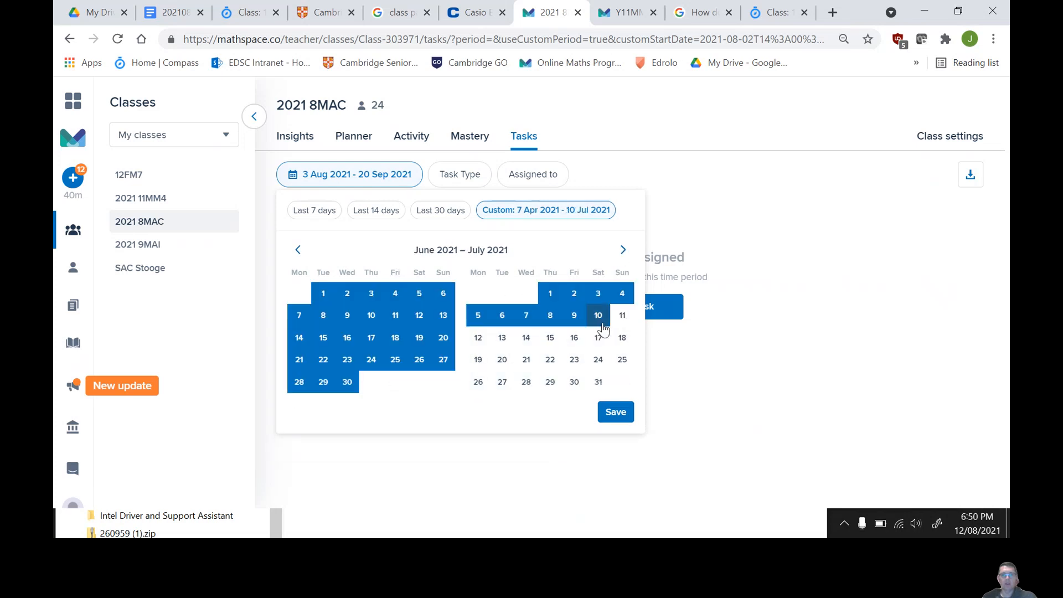
pyautogui.click(598, 315)
pyautogui.click(615, 411)
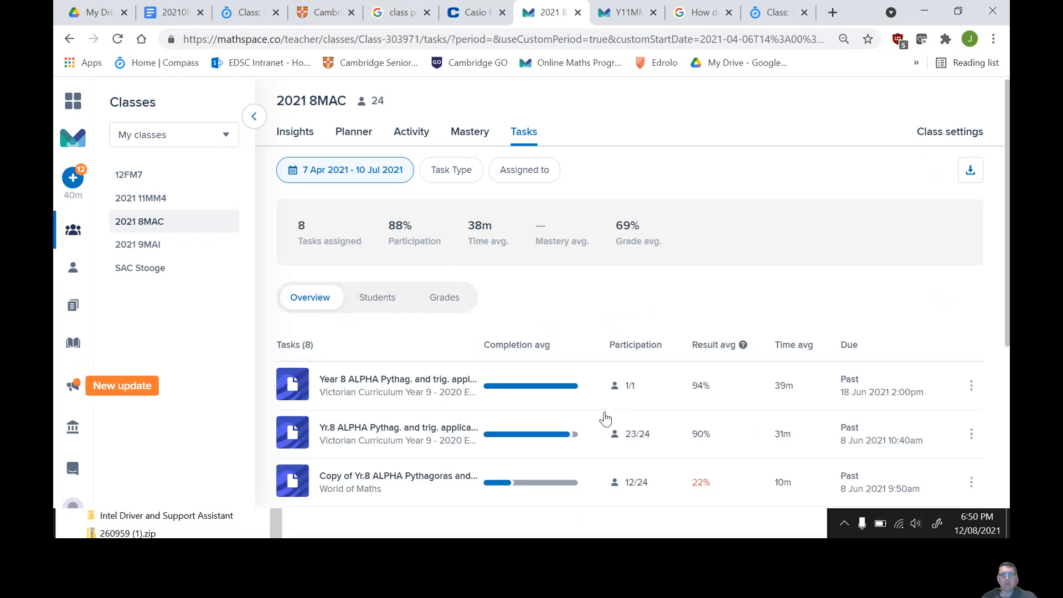
# - Open the report for the Yr.8 ALPHA Pythag. and trig. application task and review the students' results
pyautogui.scroll(-1, 525, 392)
pyautogui.click(446, 367)
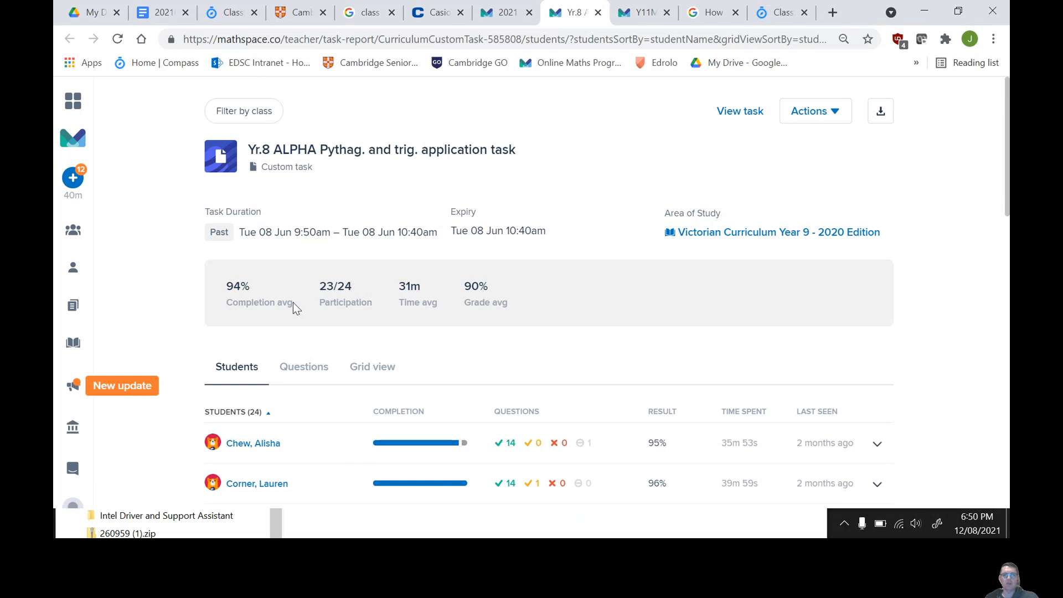
pyautogui.scroll(-1, 332, 302)
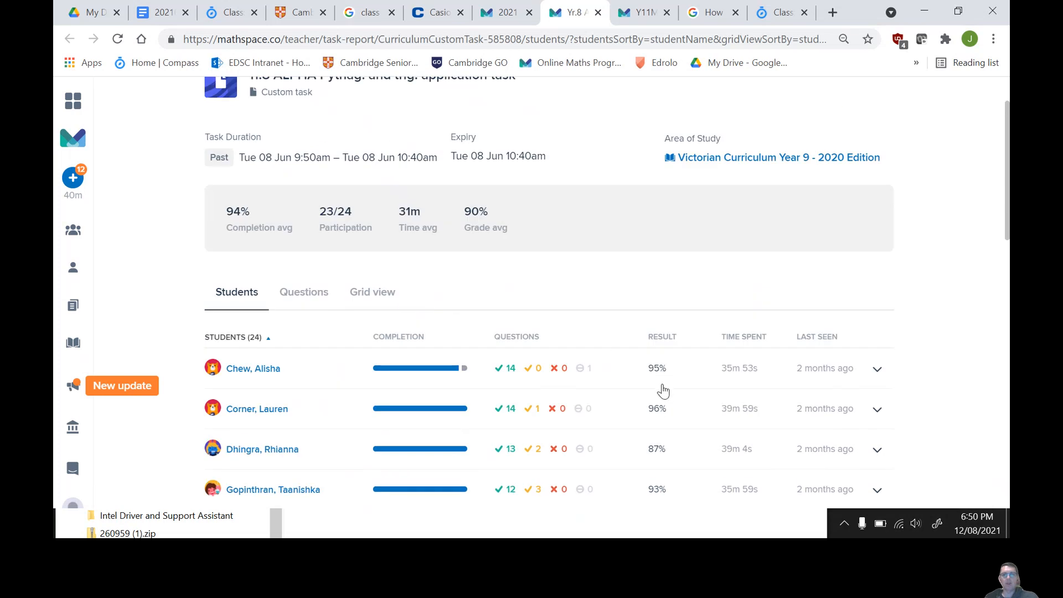
pyautogui.scroll(-2, 663, 390)
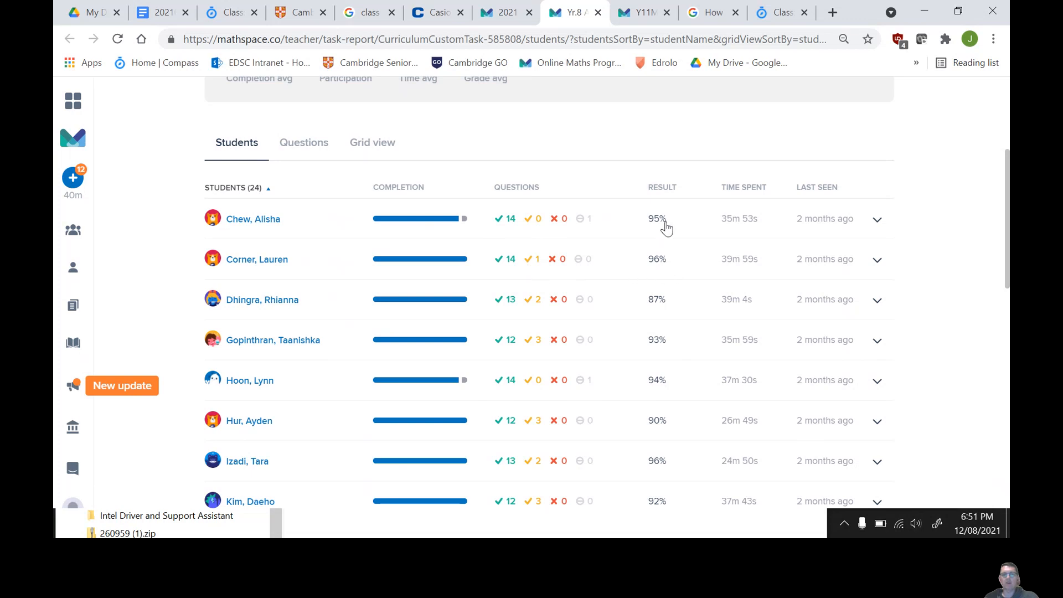
pyautogui.scroll(-3, 664, 420)
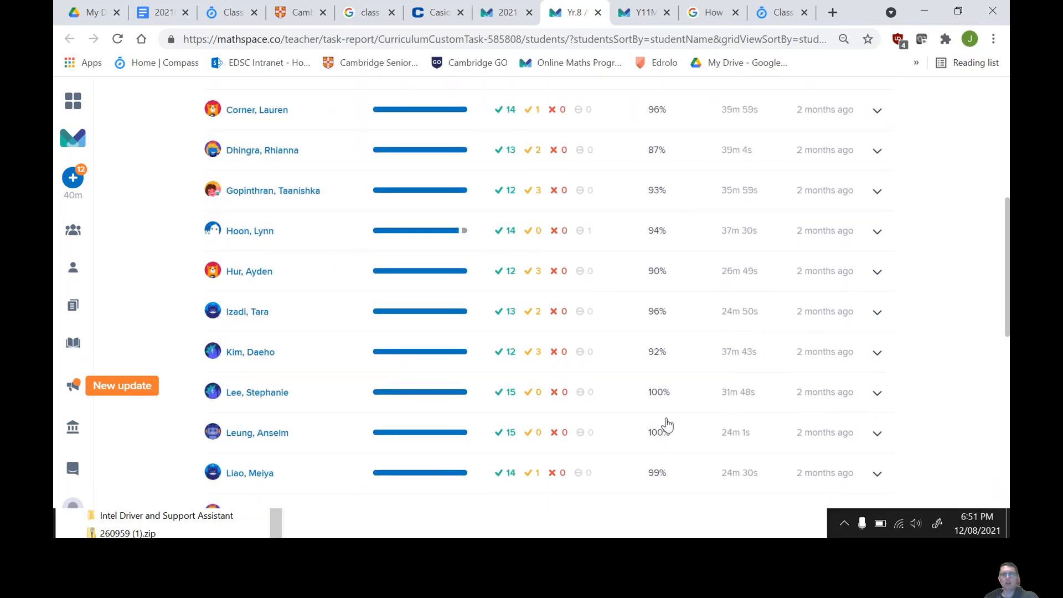
pyautogui.scroll(2, 659, 328)
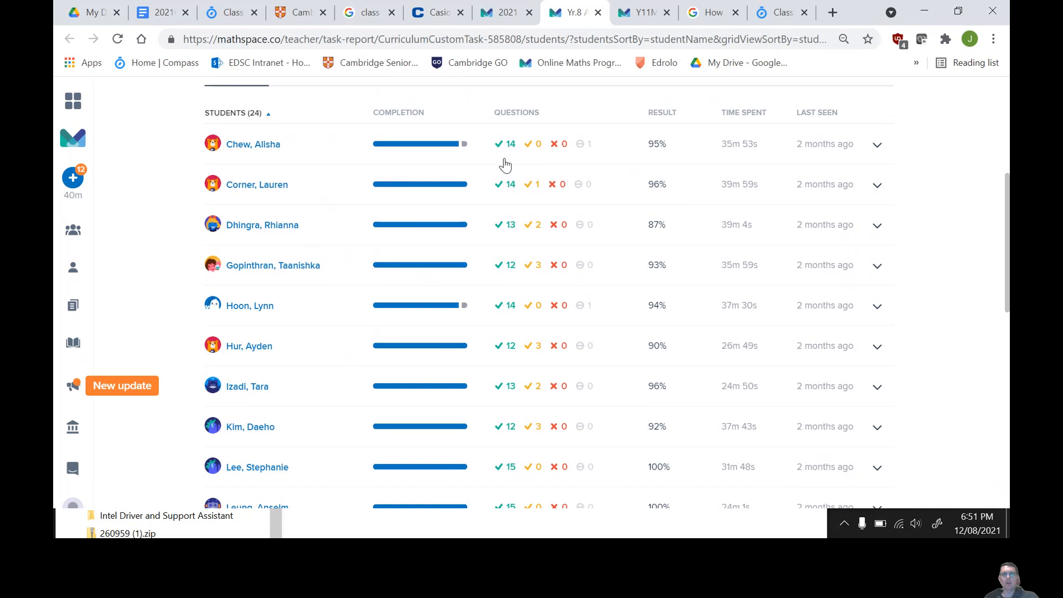
# - Expand the first listed student's work history and look through the question outcomes of the class
pyautogui.click(579, 145)
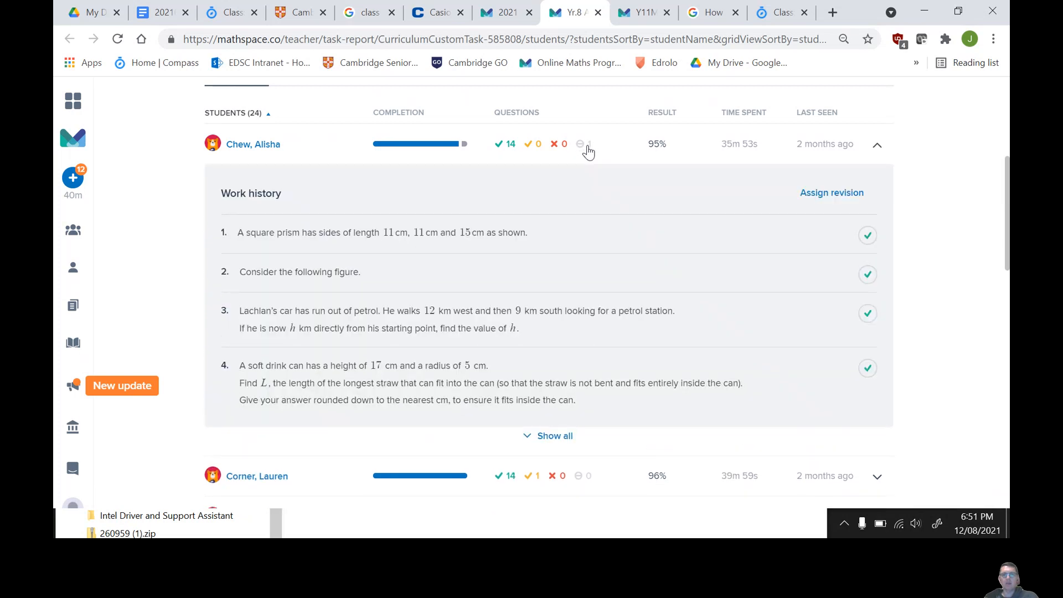
pyautogui.scroll(-2, 565, 201)
pyautogui.scroll(2, 577, 160)
pyautogui.scroll(1, 626, 297)
pyautogui.scroll(-6, 628, 302)
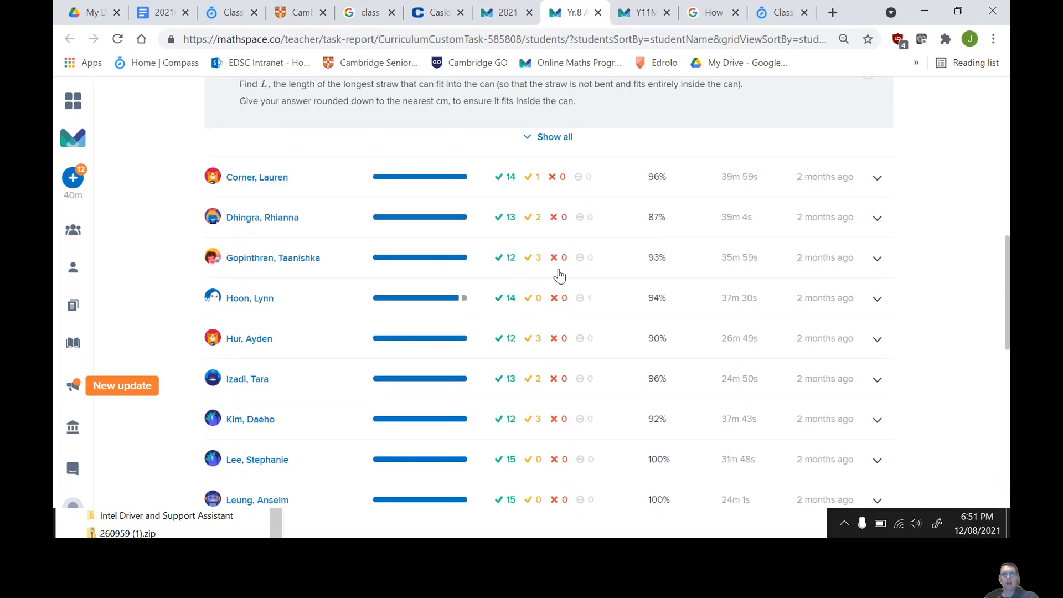
pyautogui.scroll(8, 559, 275)
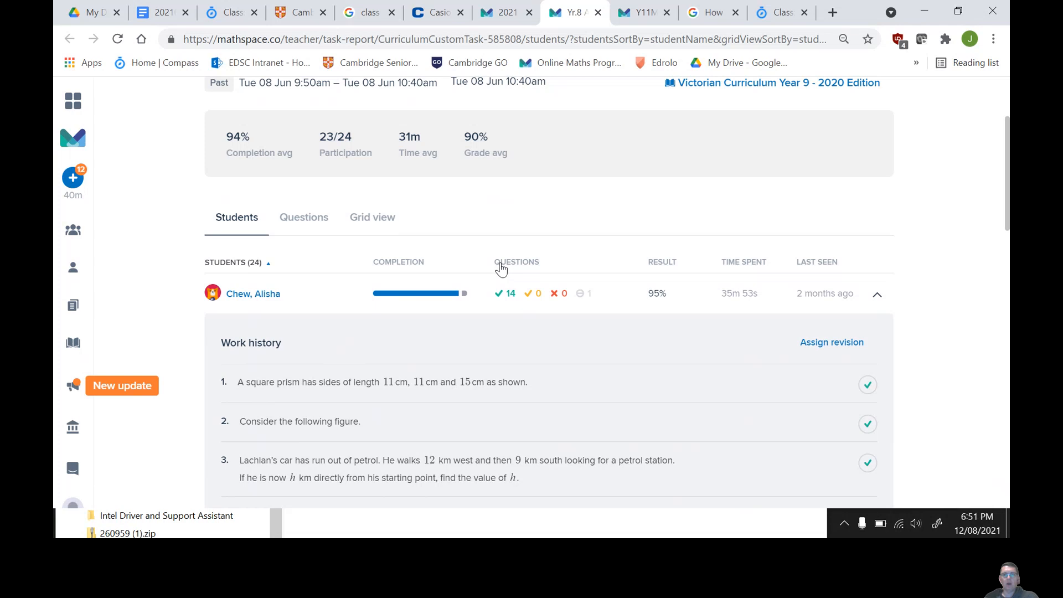
# - Sort the student results by questions in descending order and review the list
pyautogui.click(513, 264)
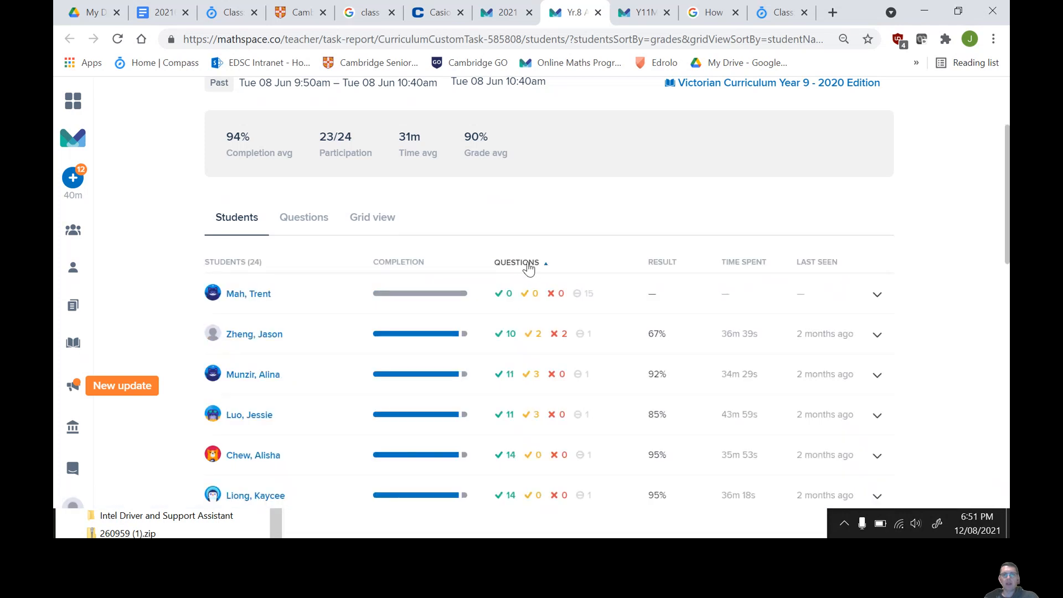
pyautogui.click(546, 263)
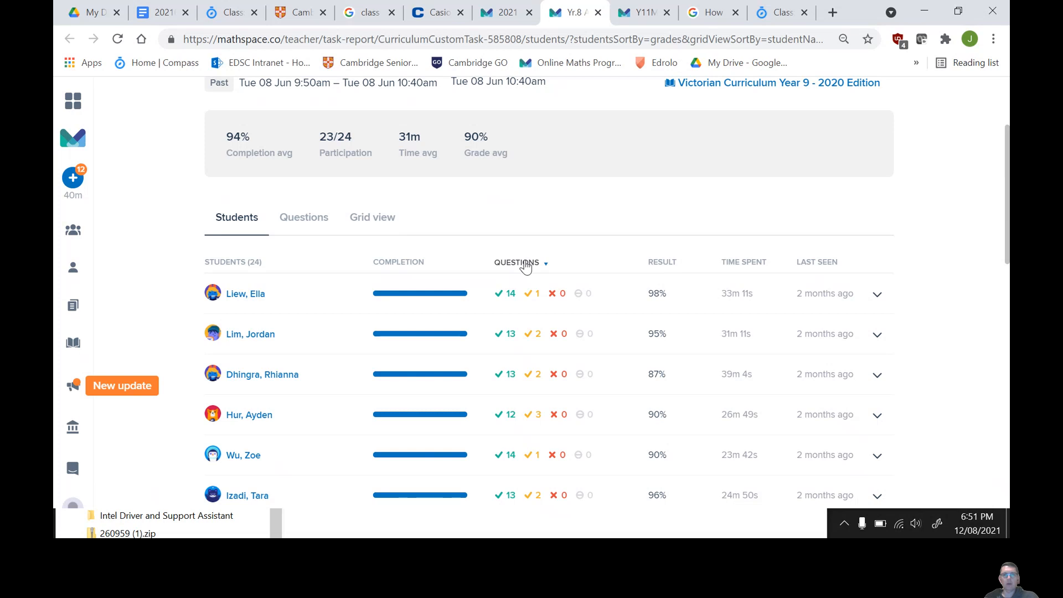
pyautogui.scroll(-4, 515, 266)
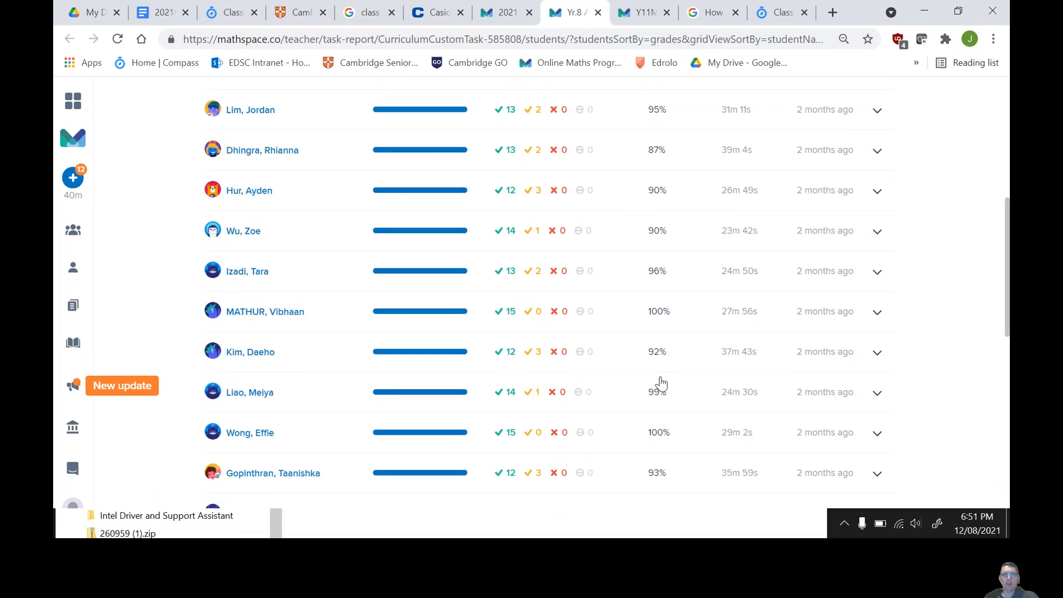
pyautogui.scroll(-2, 493, 420)
pyautogui.scroll(1, 553, 308)
pyautogui.scroll(-7, 498, 335)
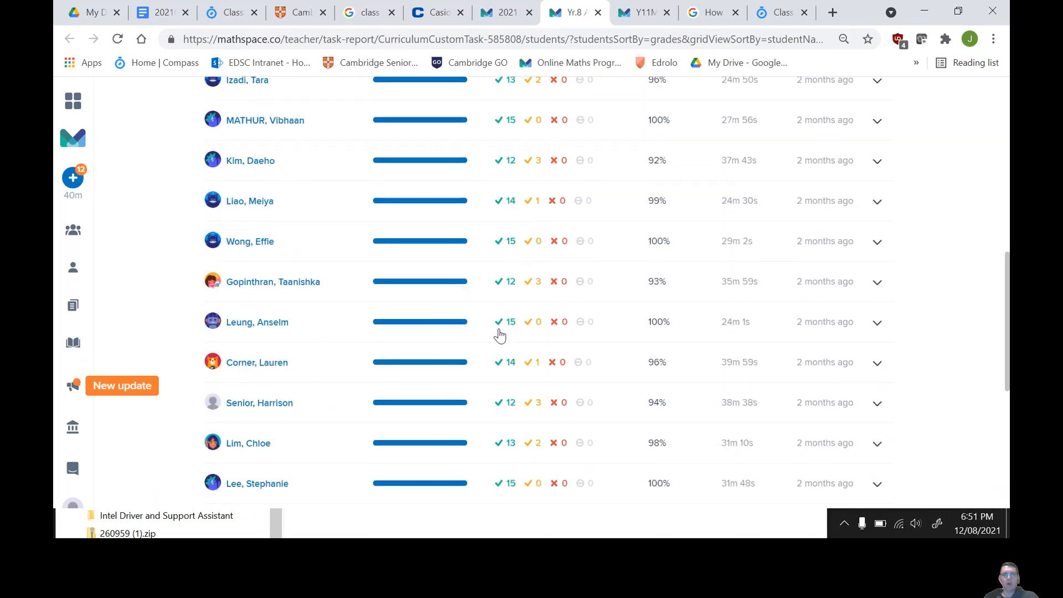
pyautogui.scroll(12, 524, 363)
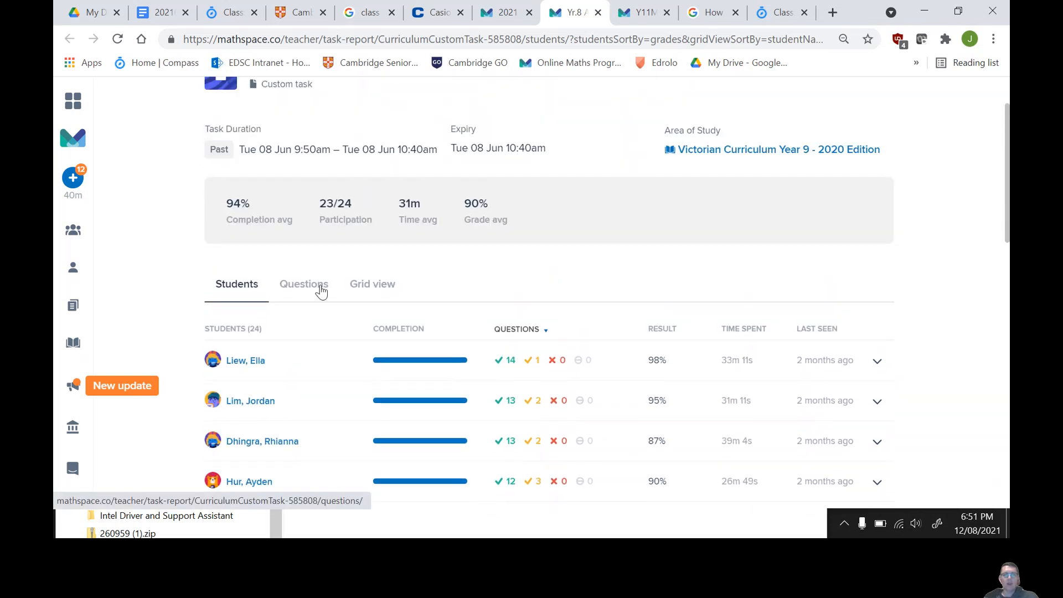
# - Show the task report by question, sorted by most incorrect answers, and review the questions
pyautogui.click(320, 290)
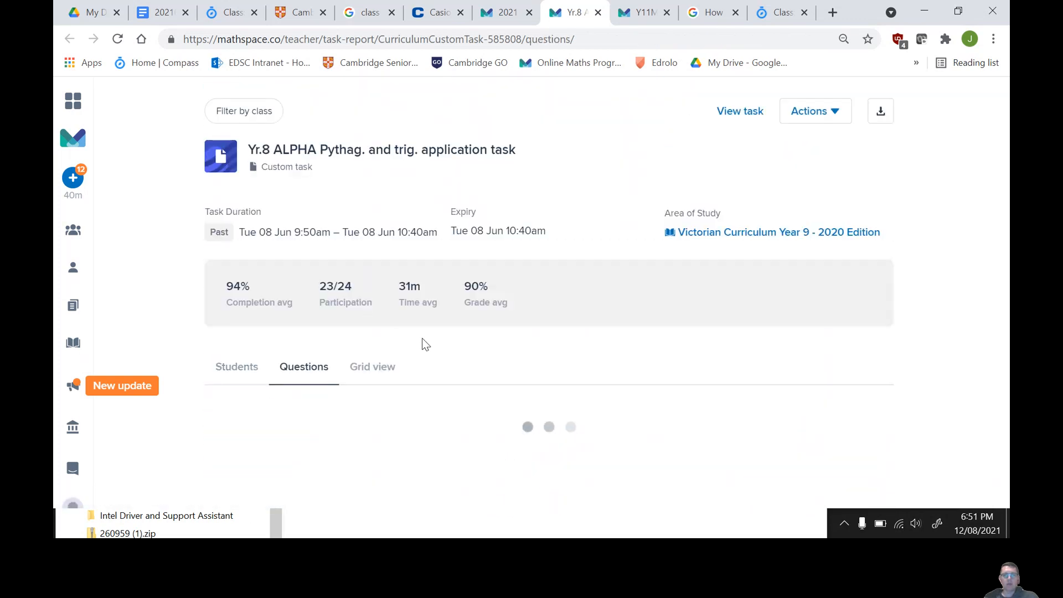
pyautogui.scroll(-3, 545, 362)
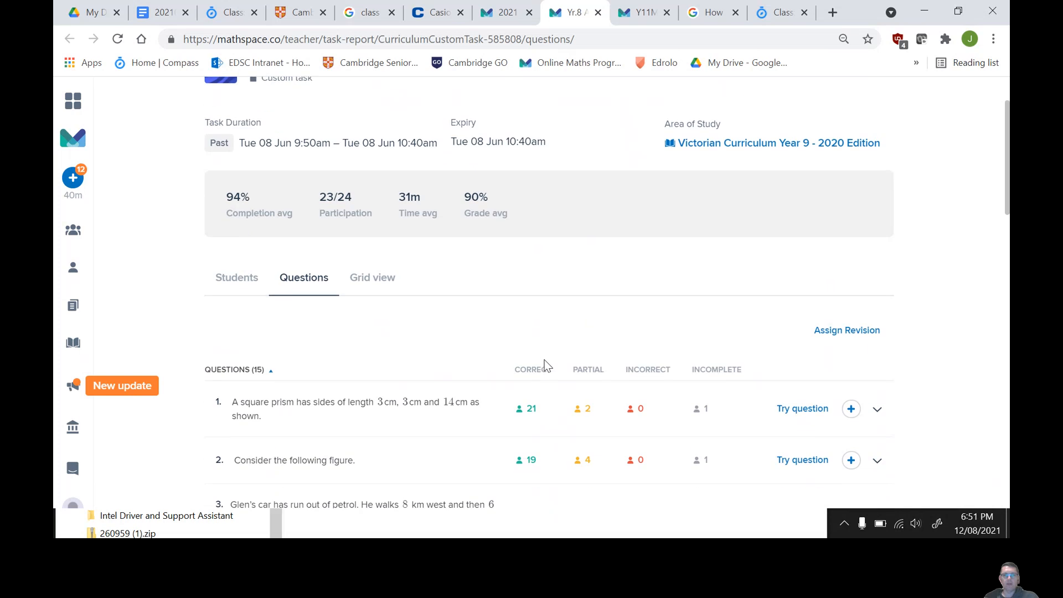
pyautogui.click(647, 310)
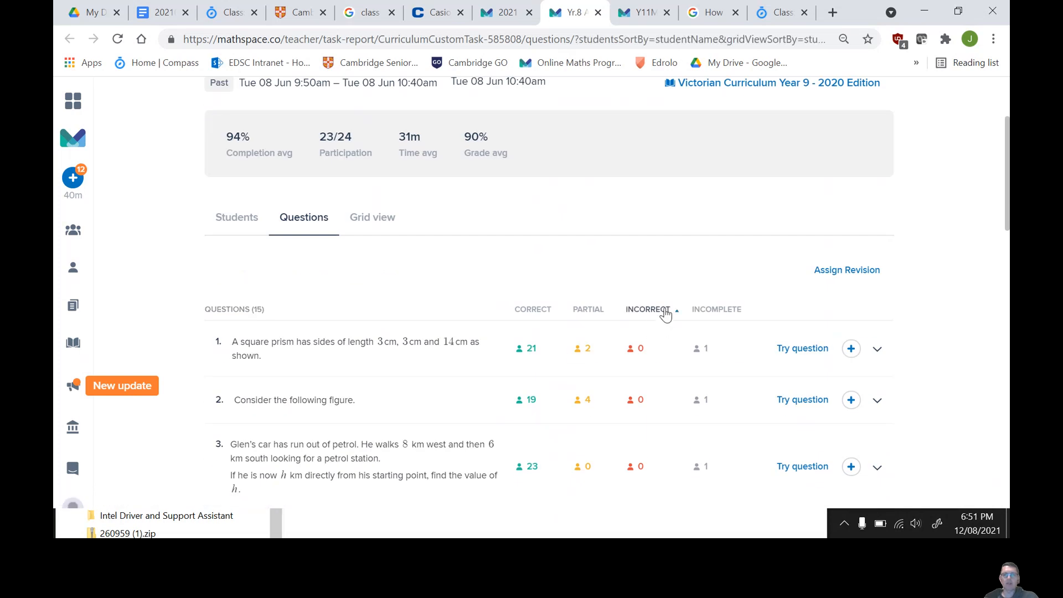
pyautogui.click(646, 310)
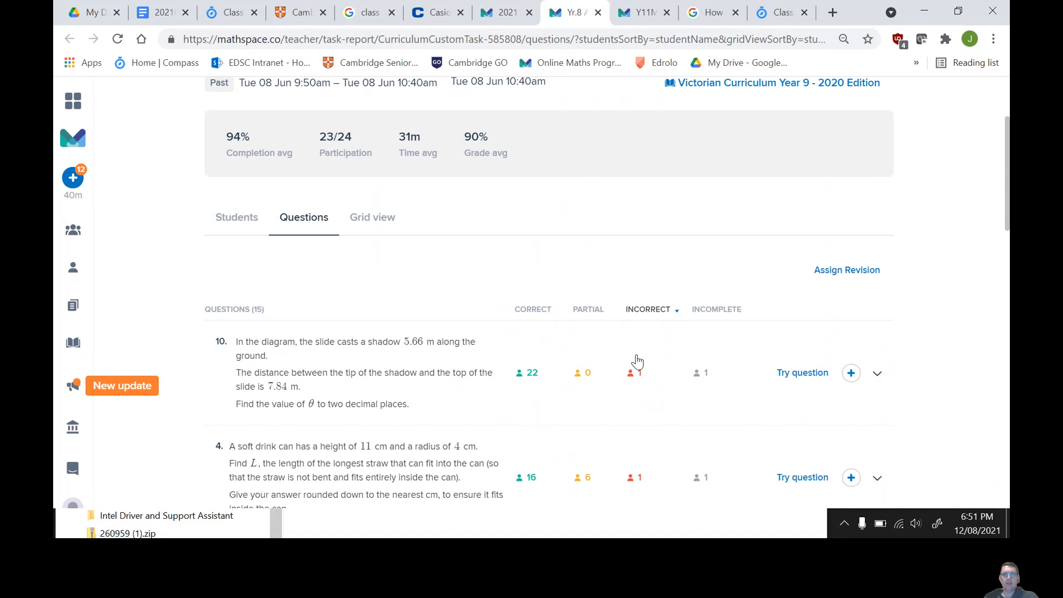
pyautogui.scroll(-1, 652, 280)
pyautogui.scroll(-2, 638, 353)
pyautogui.scroll(-5, 636, 359)
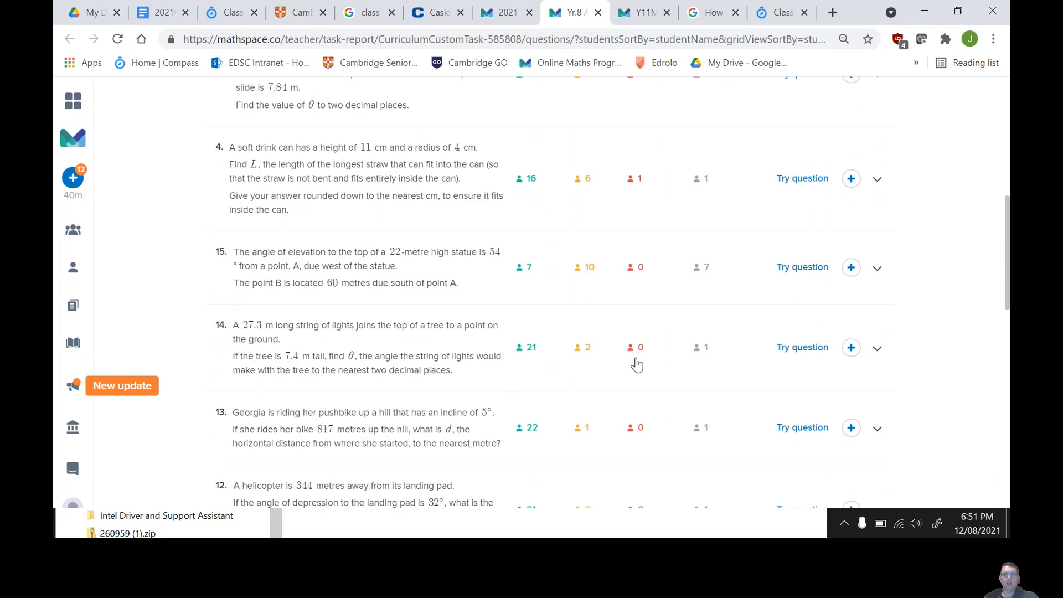
pyautogui.scroll(4, 637, 370)
pyautogui.scroll(2, 630, 367)
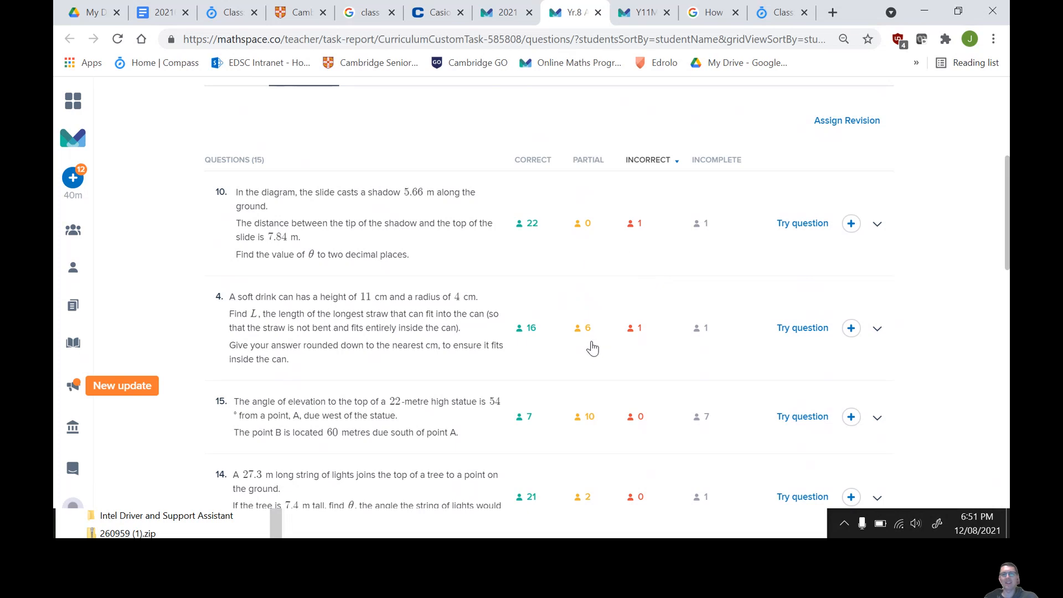
# - Sort the questions by most partially correct answers and open question 15 to try it
pyautogui.click(589, 160)
pyautogui.click(592, 164)
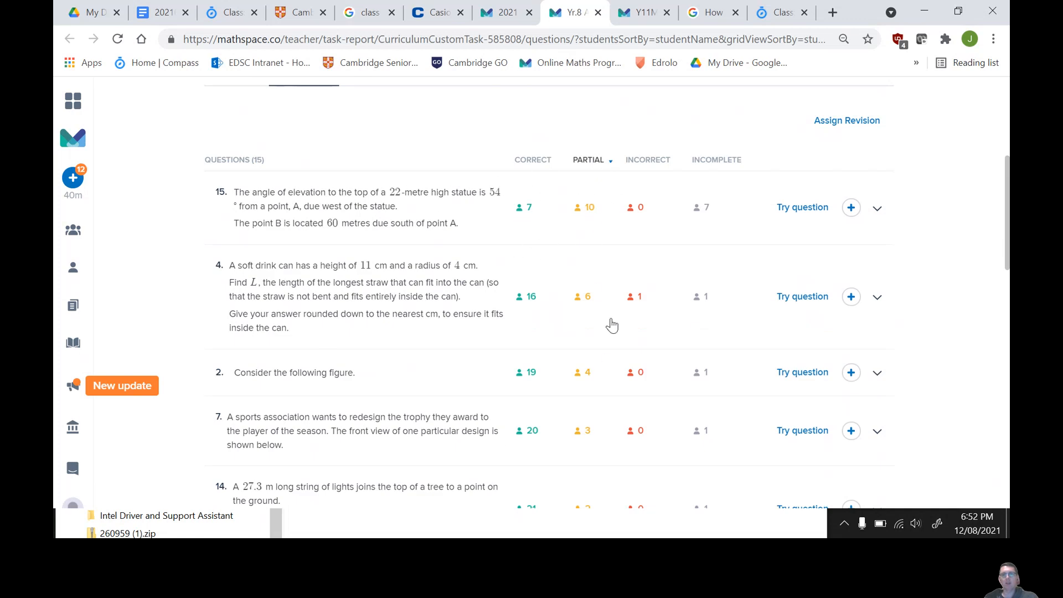
pyautogui.scroll(-3, 603, 318)
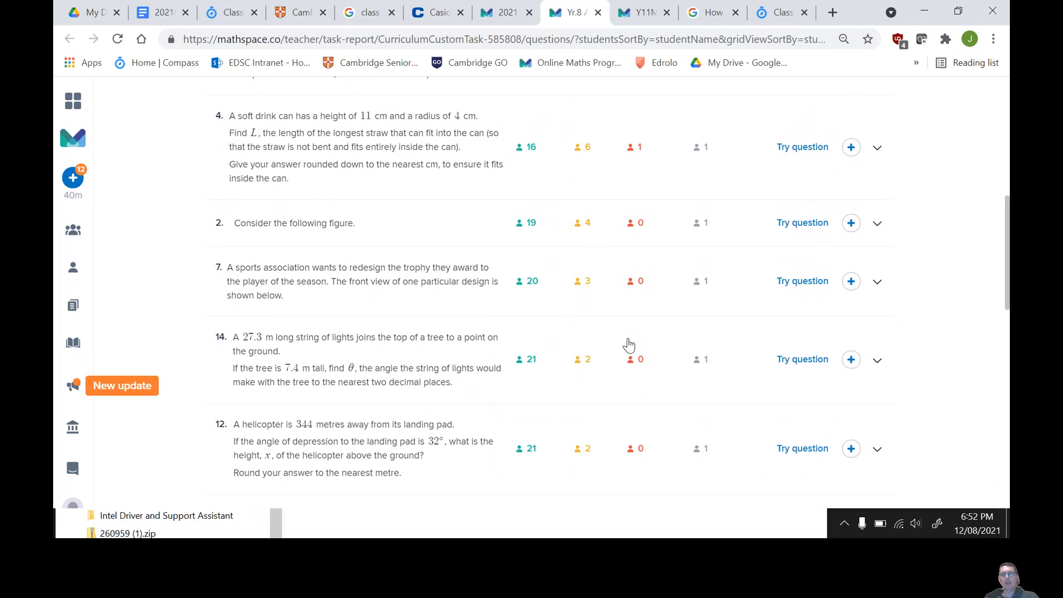
pyautogui.scroll(6, 629, 344)
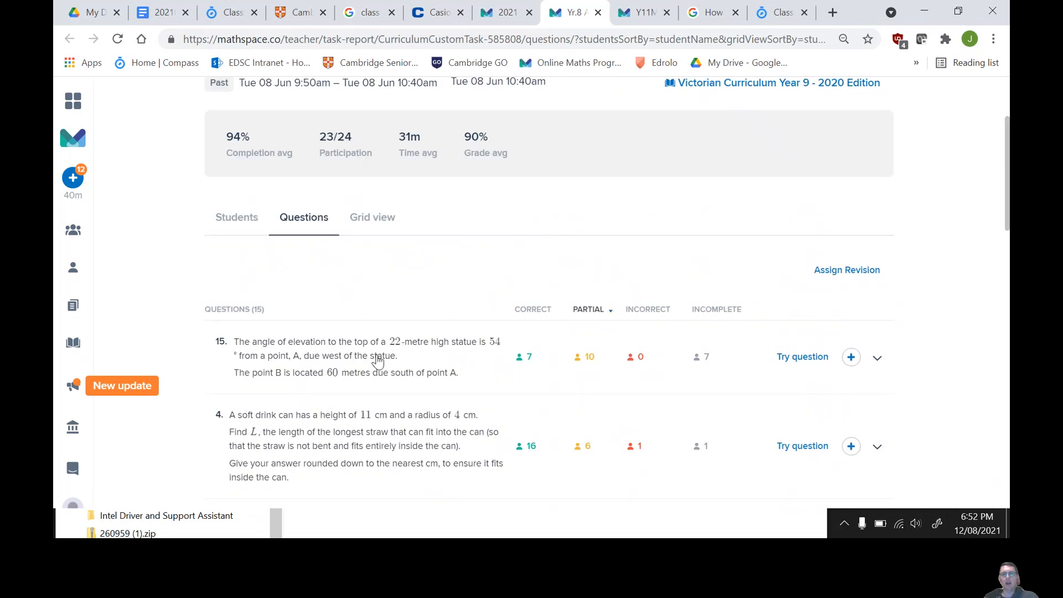
pyautogui.click(806, 360)
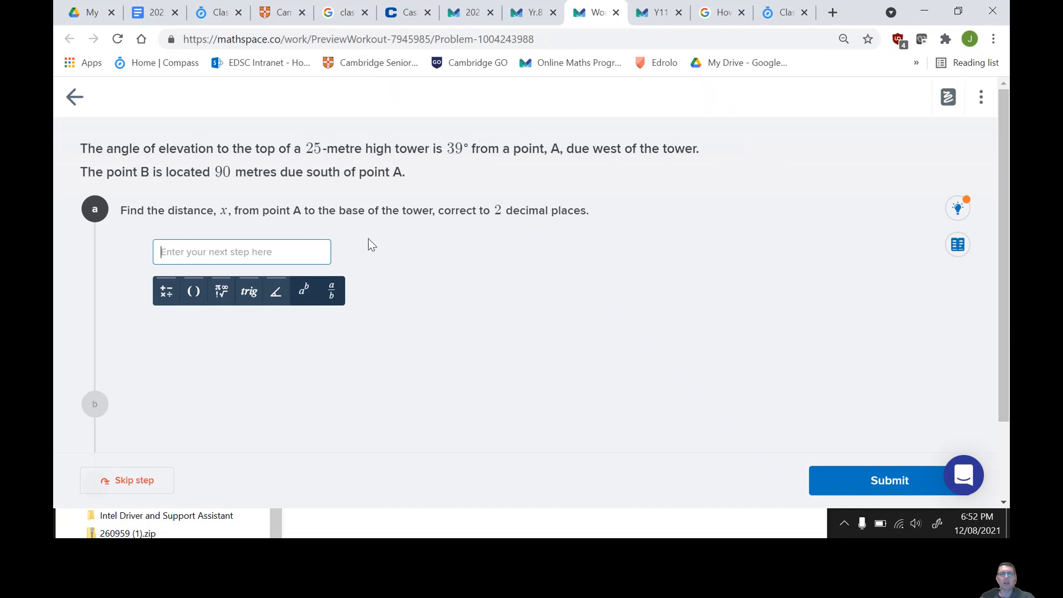
# - Switch to the Microsoft Teams meeting window and open its additional meeting actions
pyautogui.hotkey('alt', 'Tab')
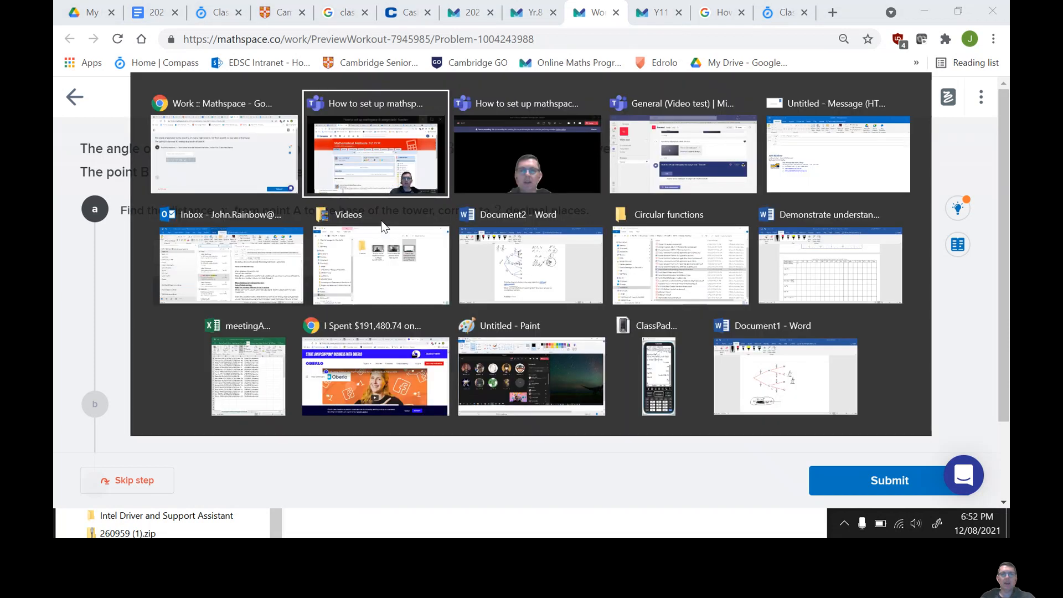
pyautogui.hotkey('alt', 'Tab')
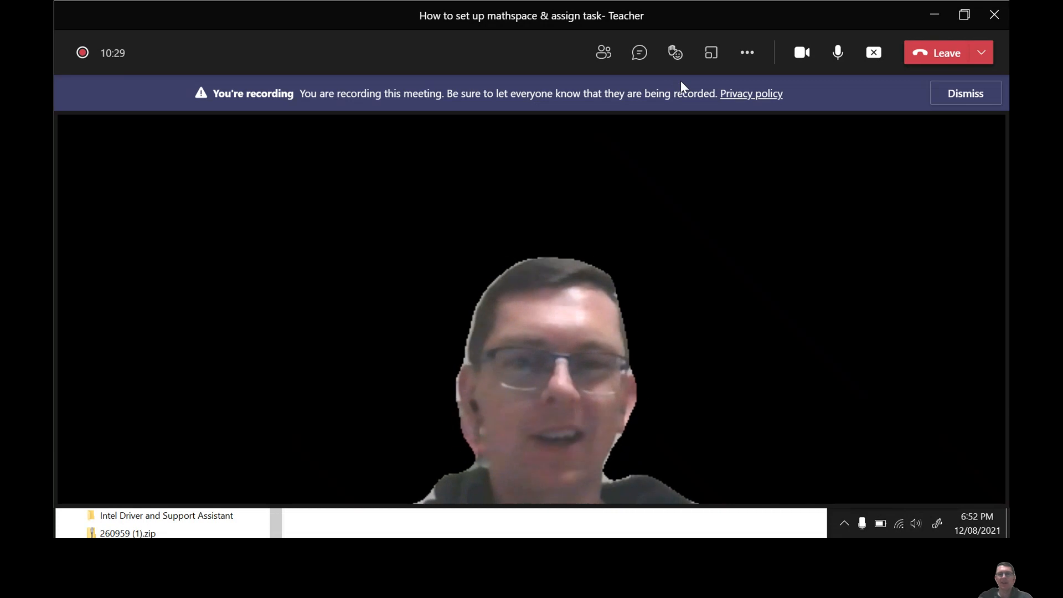
pyautogui.click(749, 54)
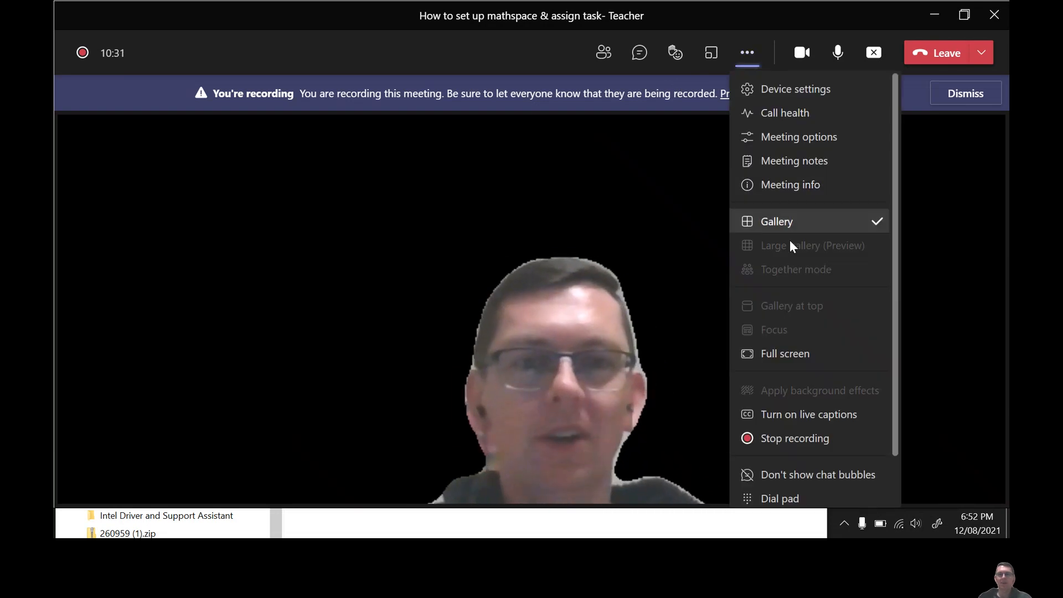